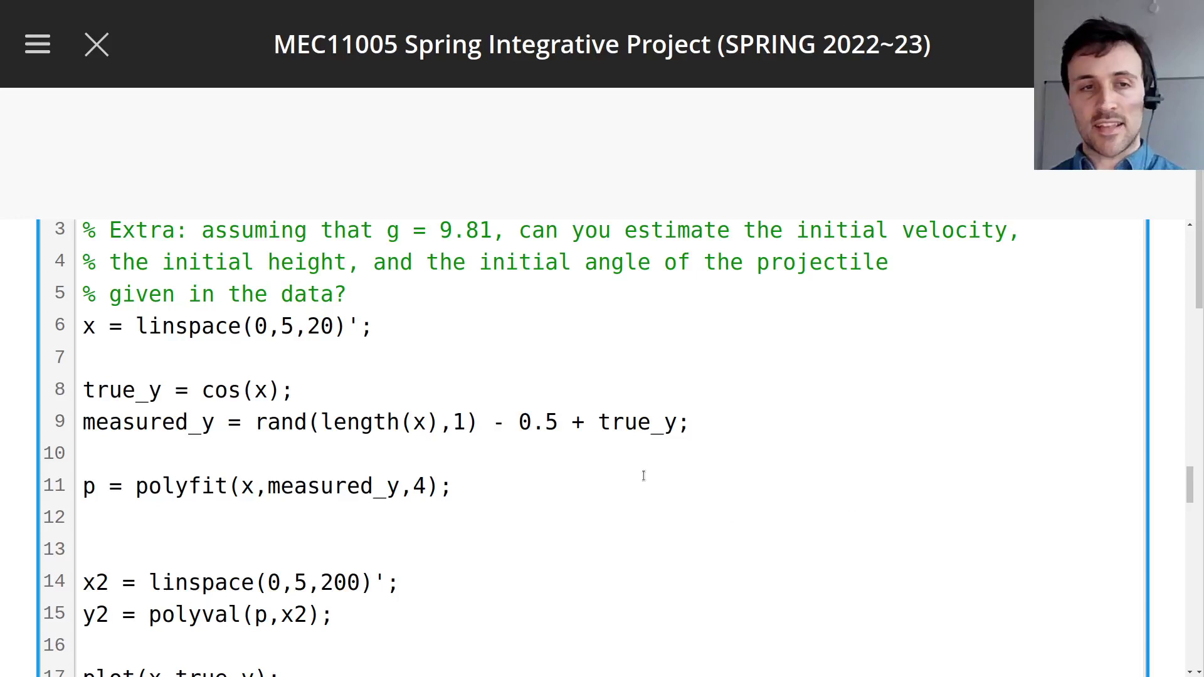
Step: Highlight the x = linspace(0, 5, 20) definition, its three values, and the true_y line
scroll(255, 392, up, 2)
scroll(245, 404, down, 2)
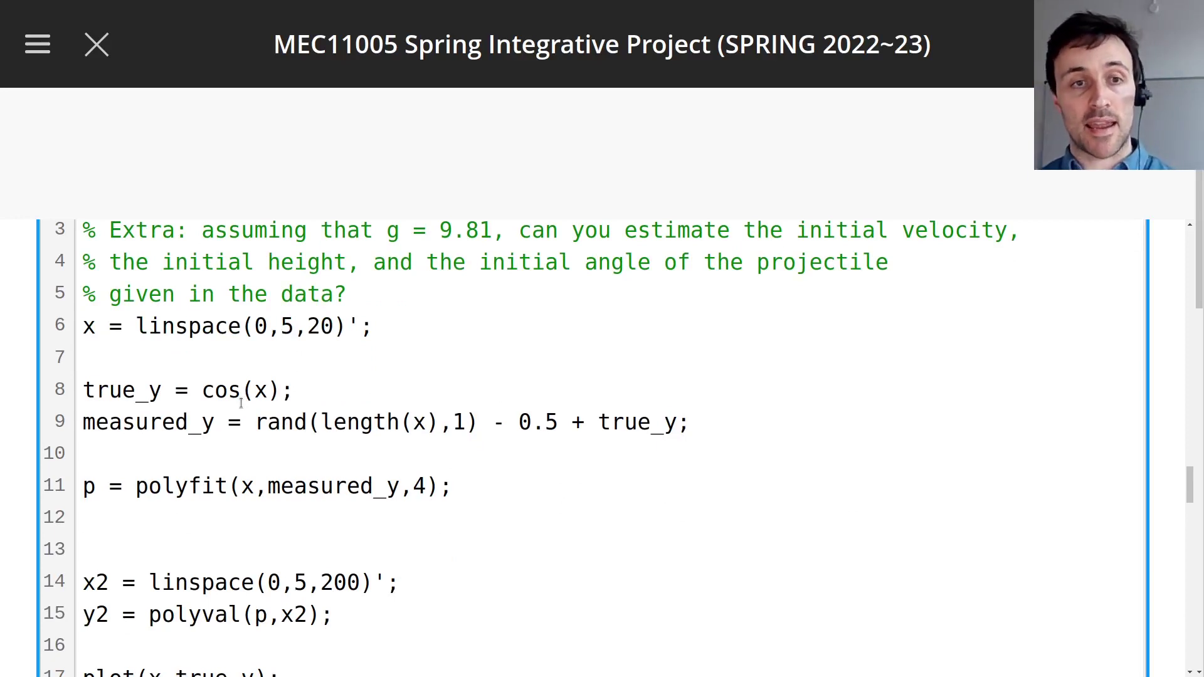
scroll(228, 321, up, 2)
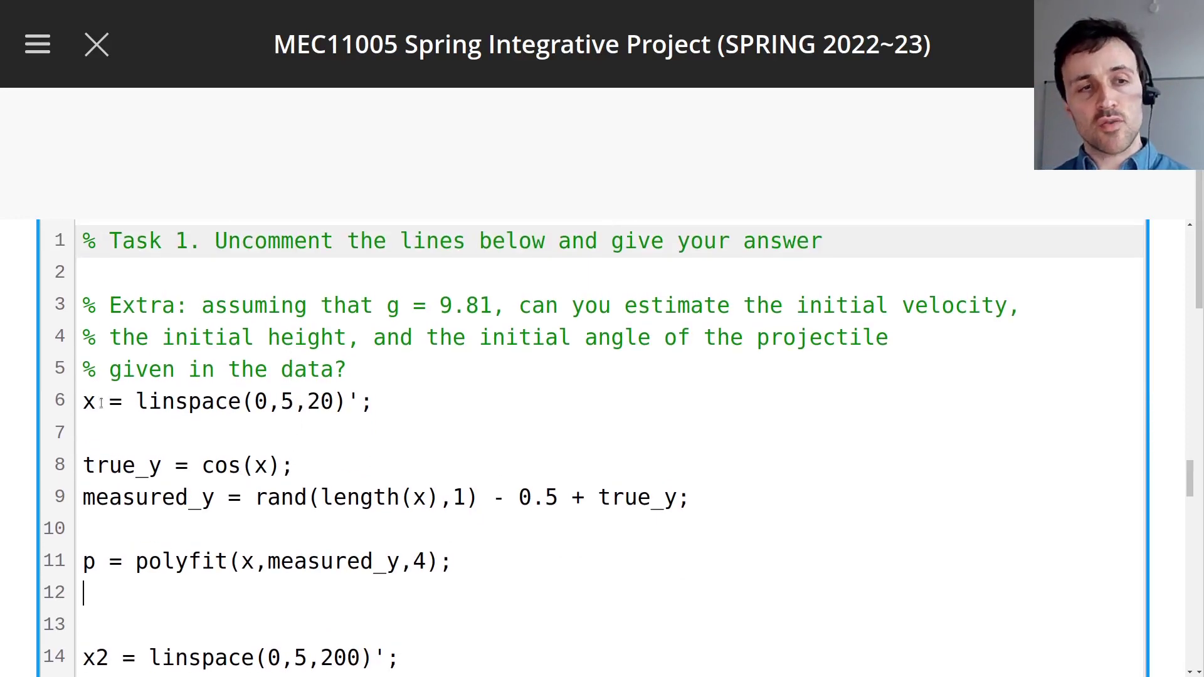
drag(84, 402, 355, 405)
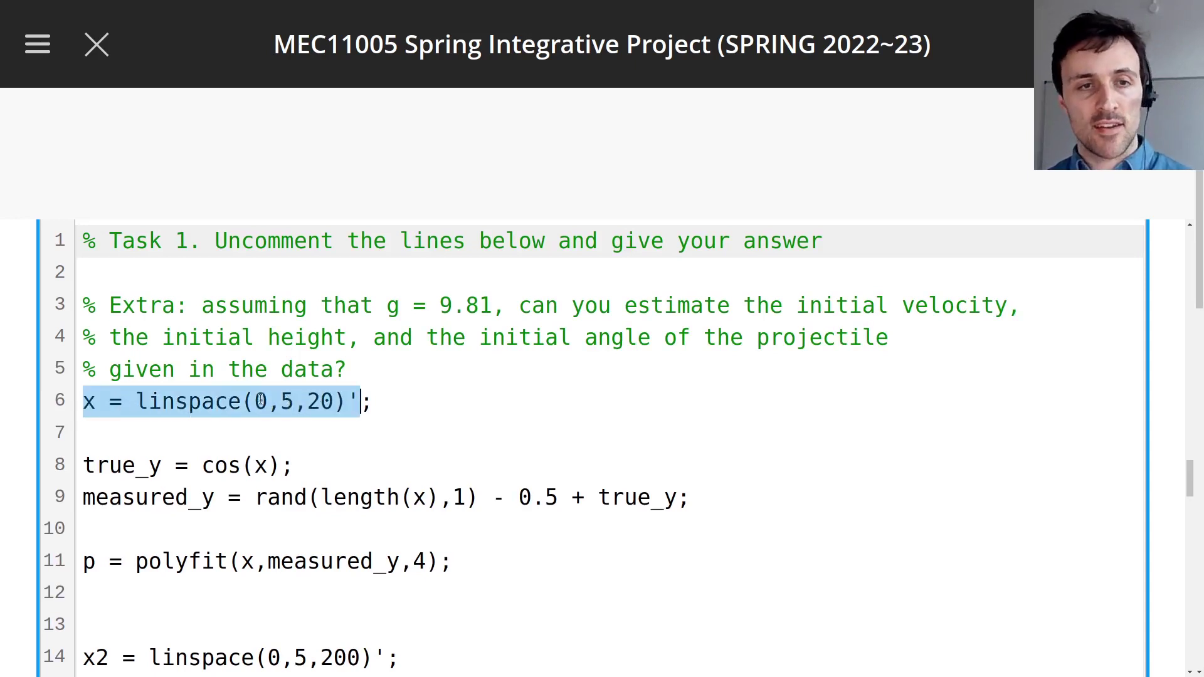
double_click(261, 401)
double_click(288, 401)
double_click(325, 402)
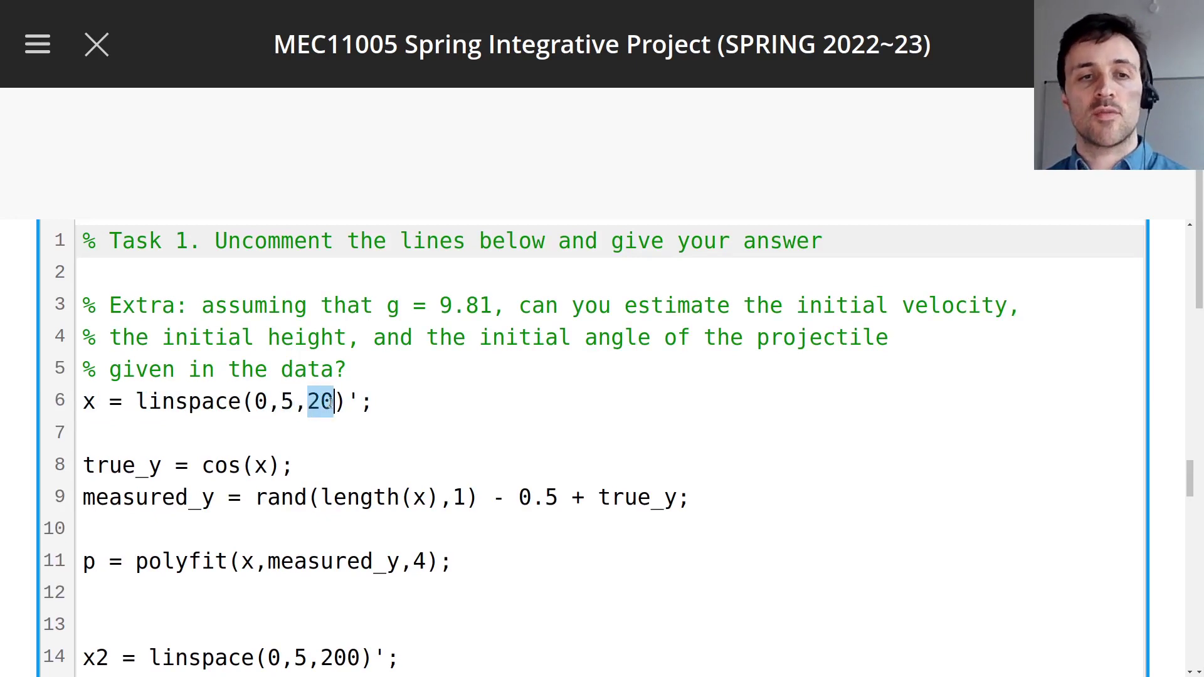
click(325, 473)
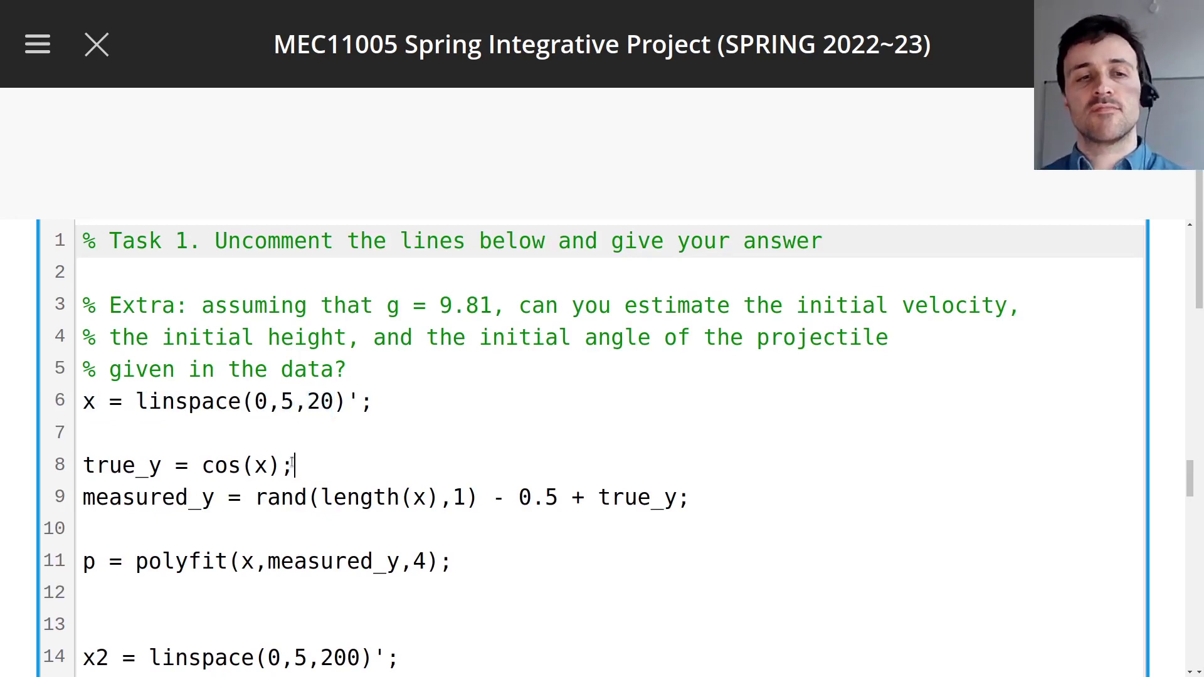
drag(83, 467, 322, 467)
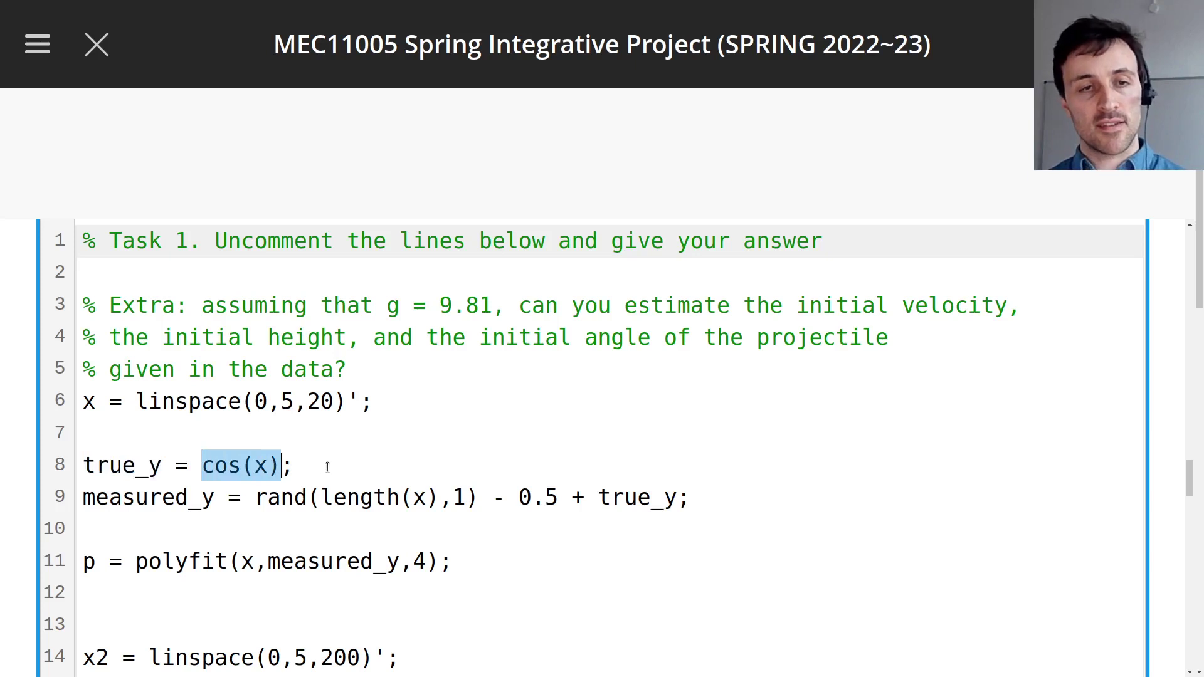
Step: Add a plot(x,true_y) line directly below the true_y definition
click(332, 470)
key(Return)
key(Return)
text(plot(x,true)
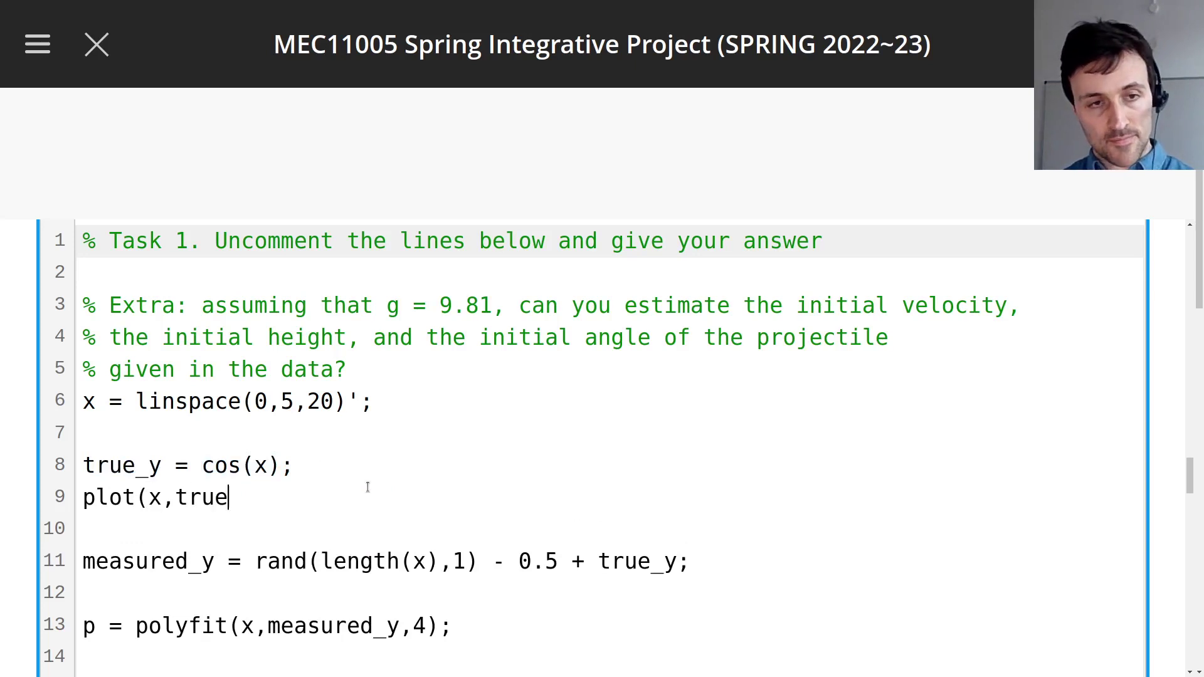
text(_y)
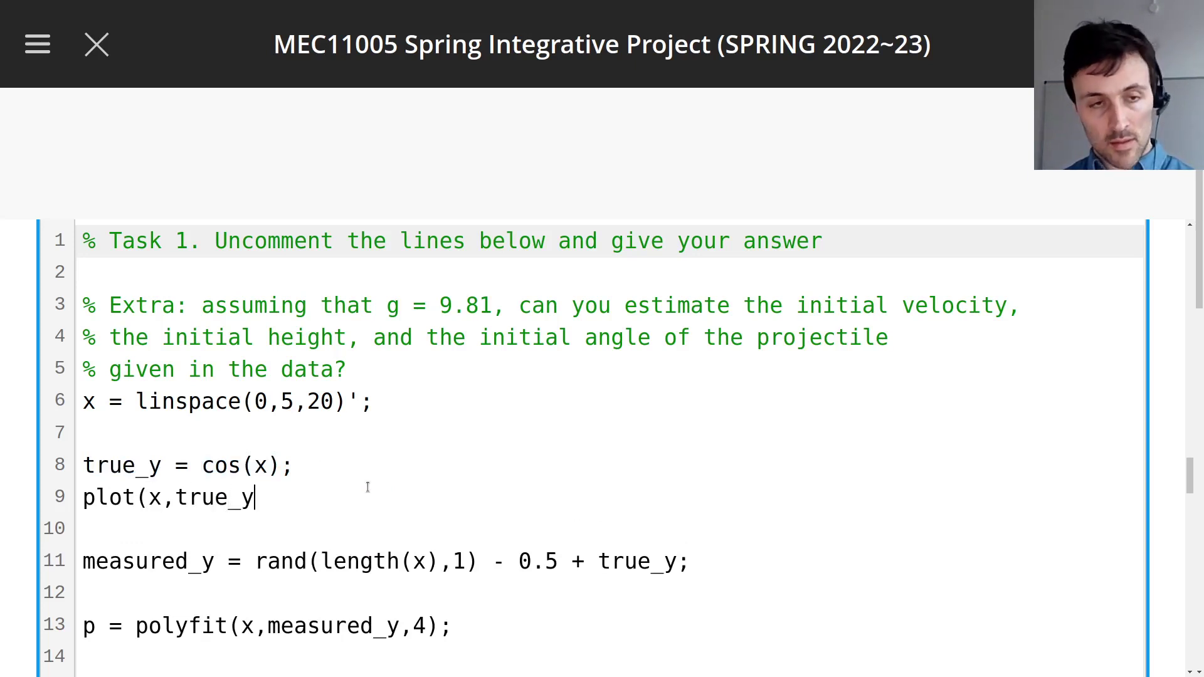
text())
Step: Remove the plot line from under true_y and open a blank line after measured_y
key(shift+Home)
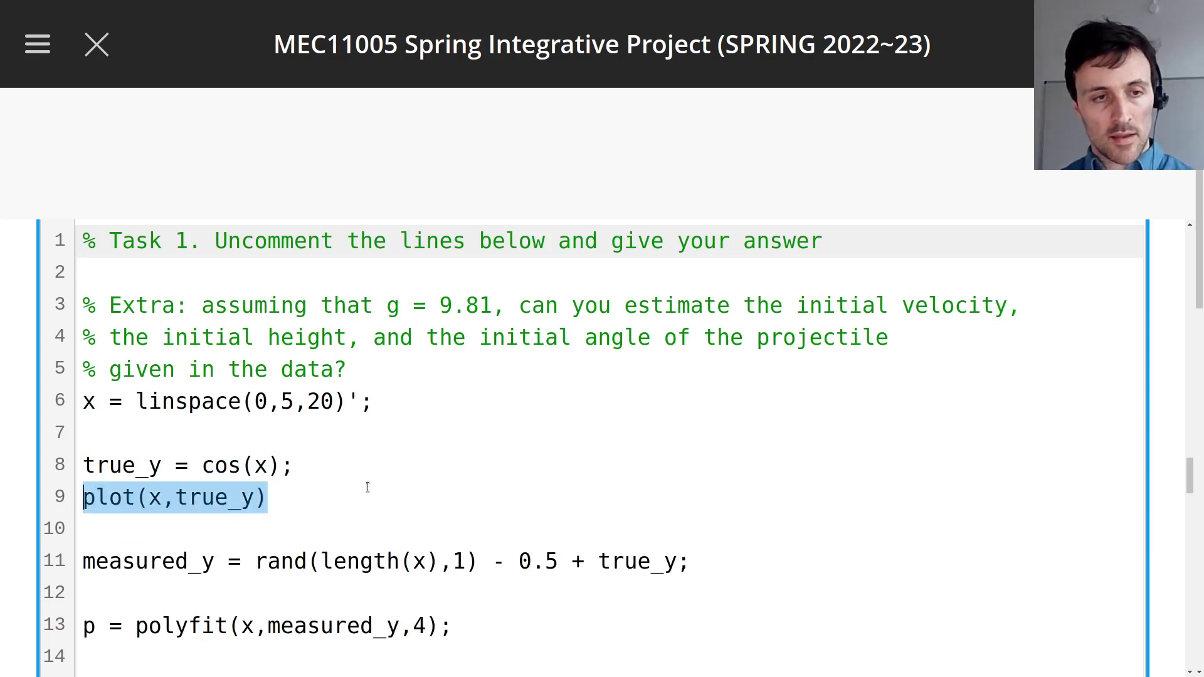
scroll(367, 480, down, 3)
scroll(365, 472, up, 3)
drag(287, 422, 93, 421)
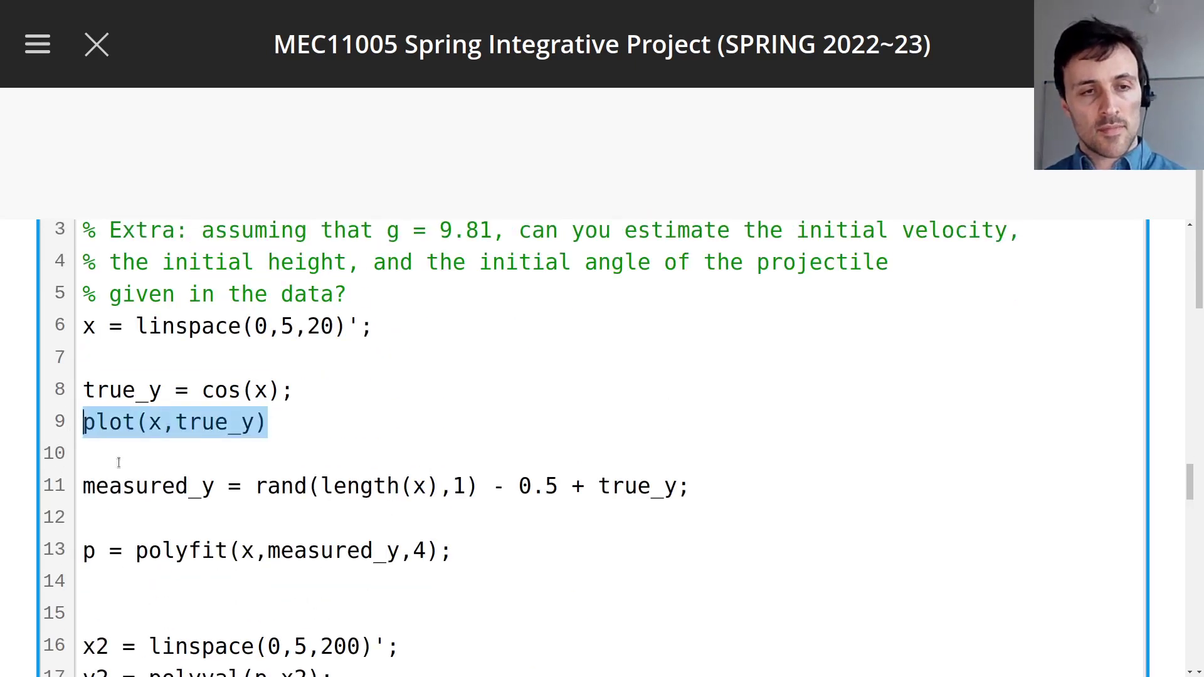
key(BackSpace)
click(151, 449)
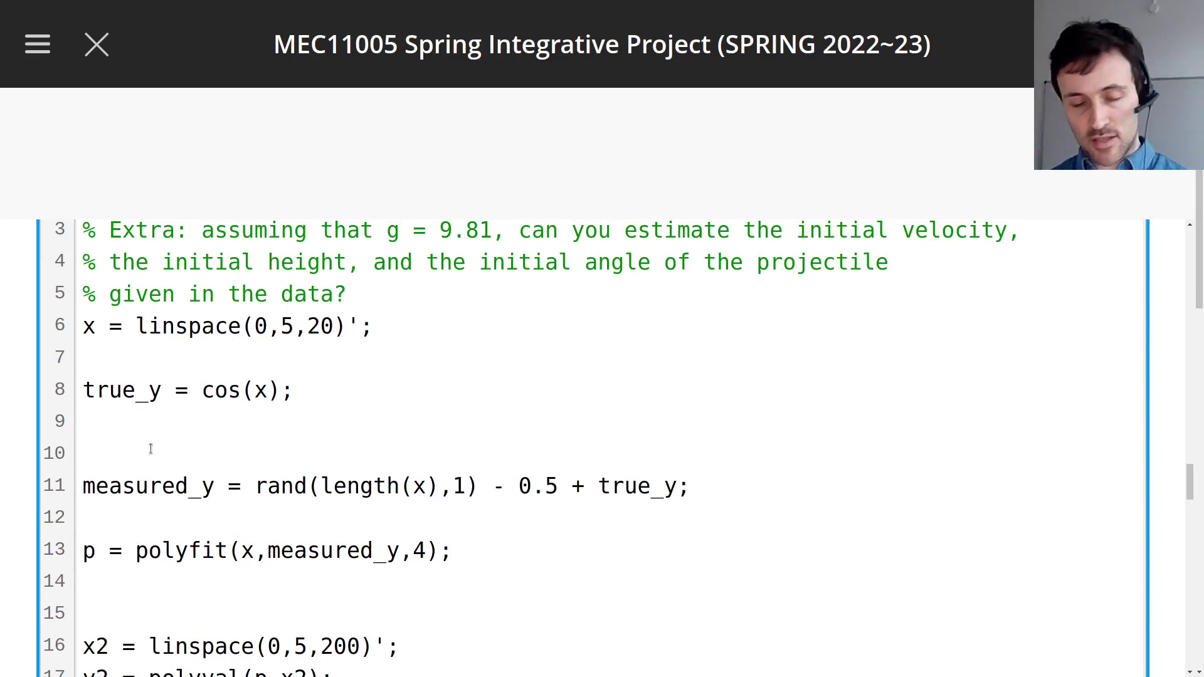
key(BackSpace)
key(Down)
key(Down)
key(Return)
key(Return)
key(Up)
Step: Enter plot(x,true_y) after measured_y and delete the blank line above measured_y
text(plot(x,true_y))
click(157, 434)
key(BackSpace)
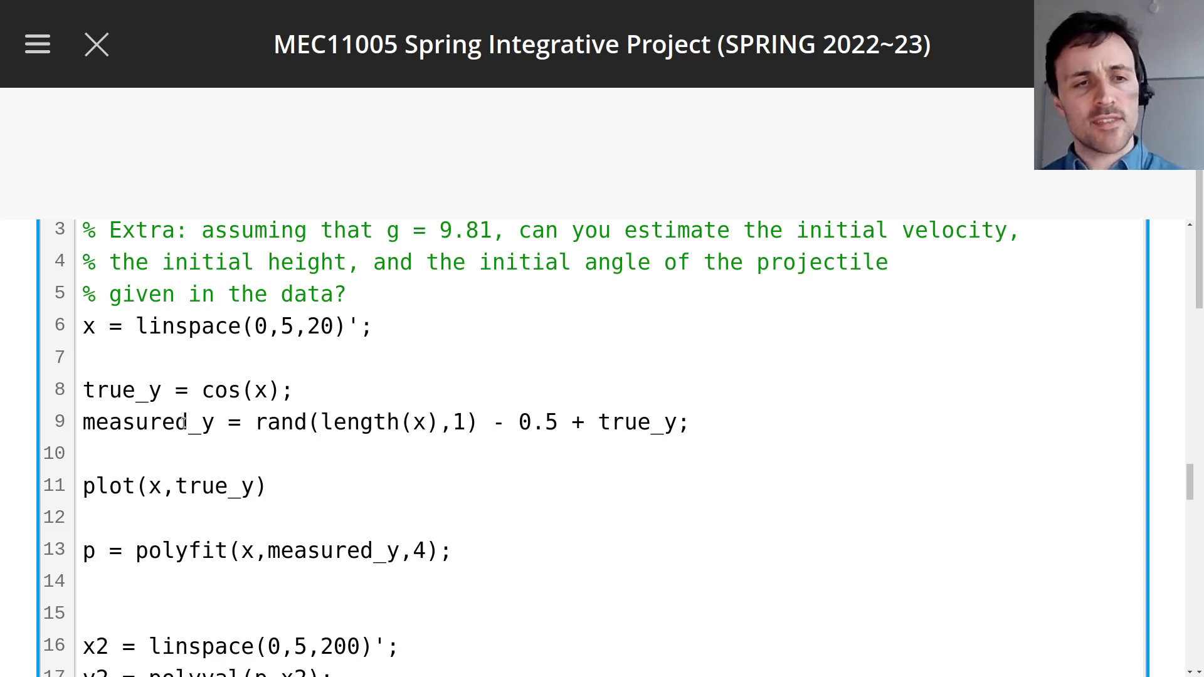
Step: Highlight cos(x), rand(length(x),1), the -0.5 offset and true_y in the formulas
drag(201, 390, 561, 419)
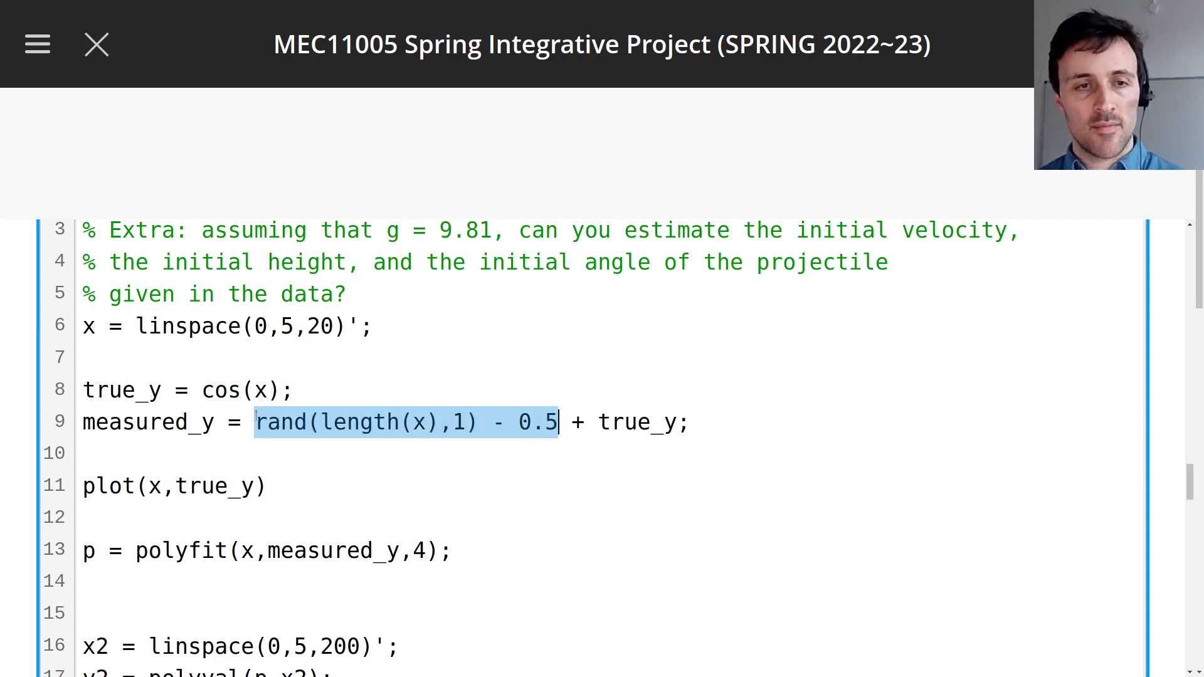
drag(256, 422, 479, 427)
click(328, 425)
mouse_move(323, 421)
mouse_down()
mouse_move(457, 423)
mouse_move(321, 423)
mouse_up()
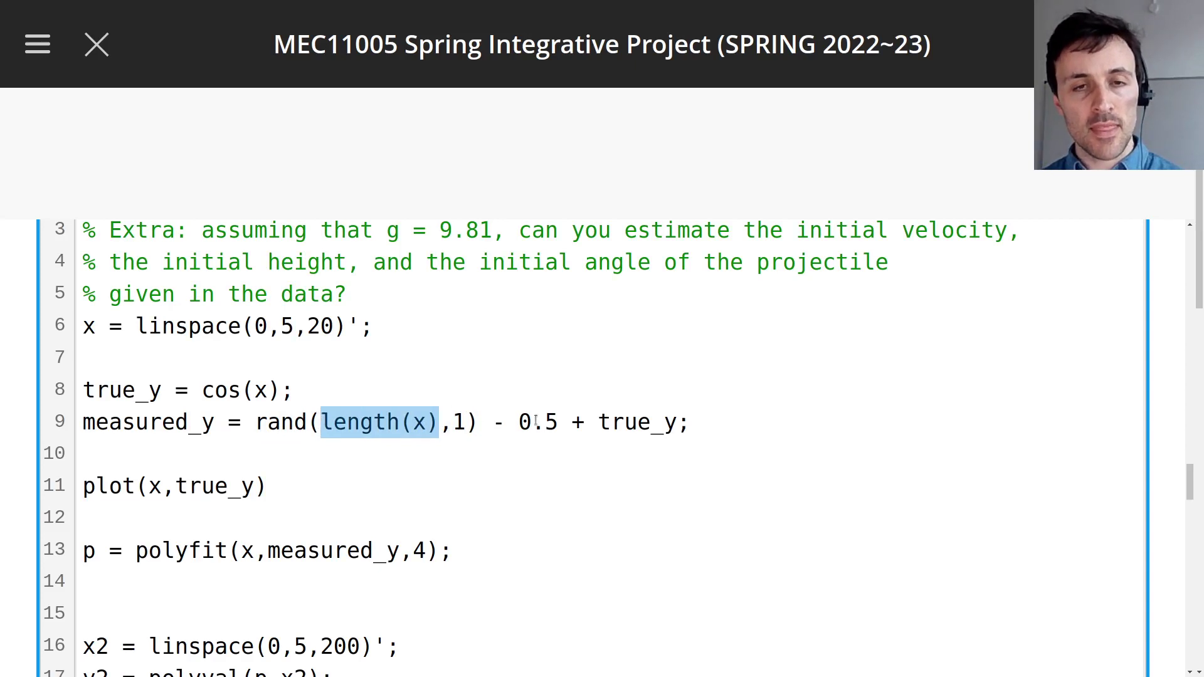
click(468, 424)
drag(254, 422, 292, 437)
key(shift+End)
click(385, 422)
drag(599, 422, 683, 421)
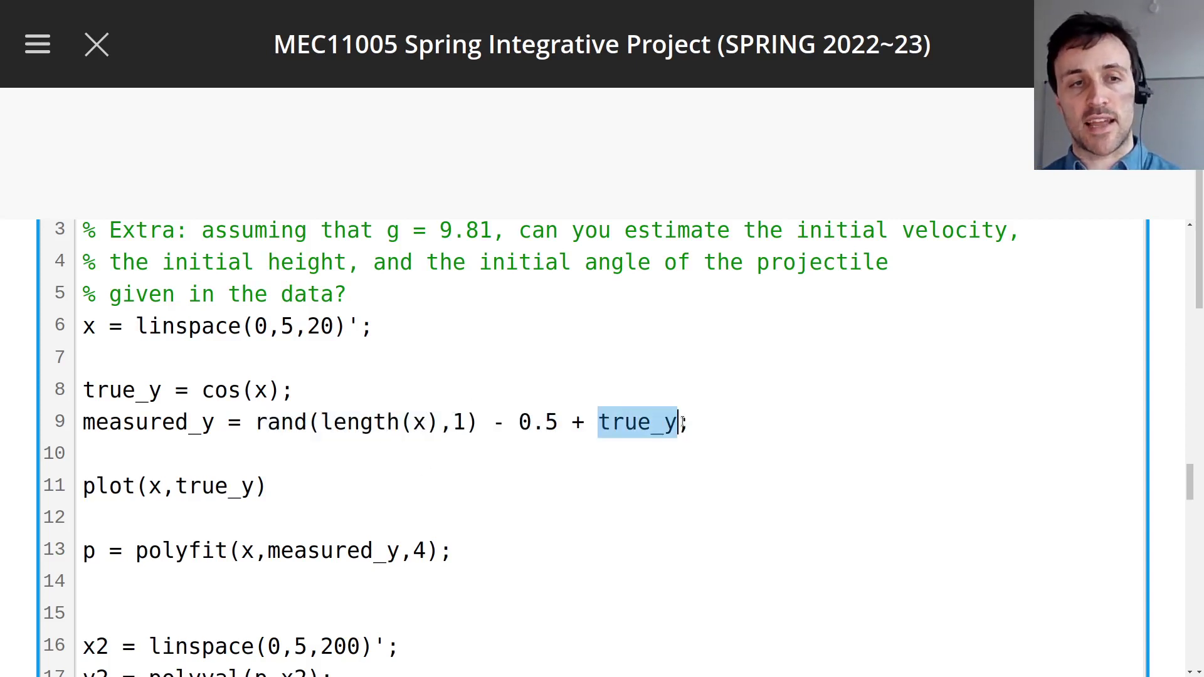
Step: Add a hold on line after plot(x,true_y)
click(288, 481)
key(Return)
text(hold on)
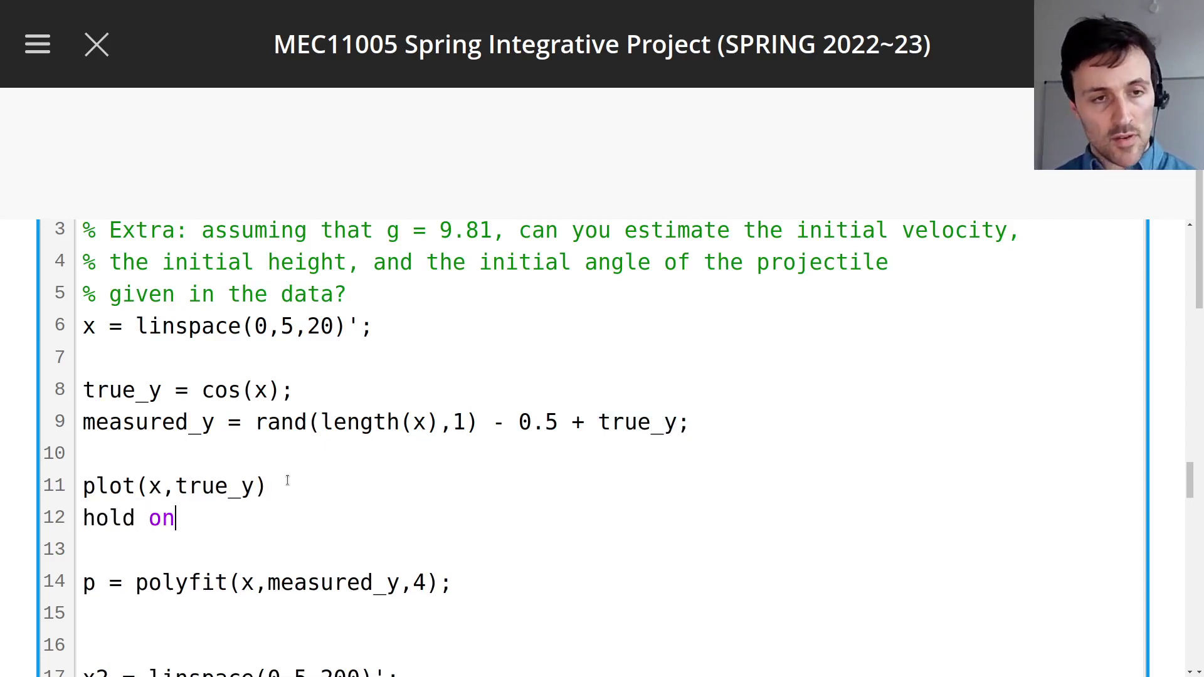
Step: Duplicate the plot line as plot(x,measured_y) and add a blank line before polyfit
key(shift+End)
key(ctrl+c)
key(Down)
key(Return)
key(ctrl+v)
key(Left)
key(Left)
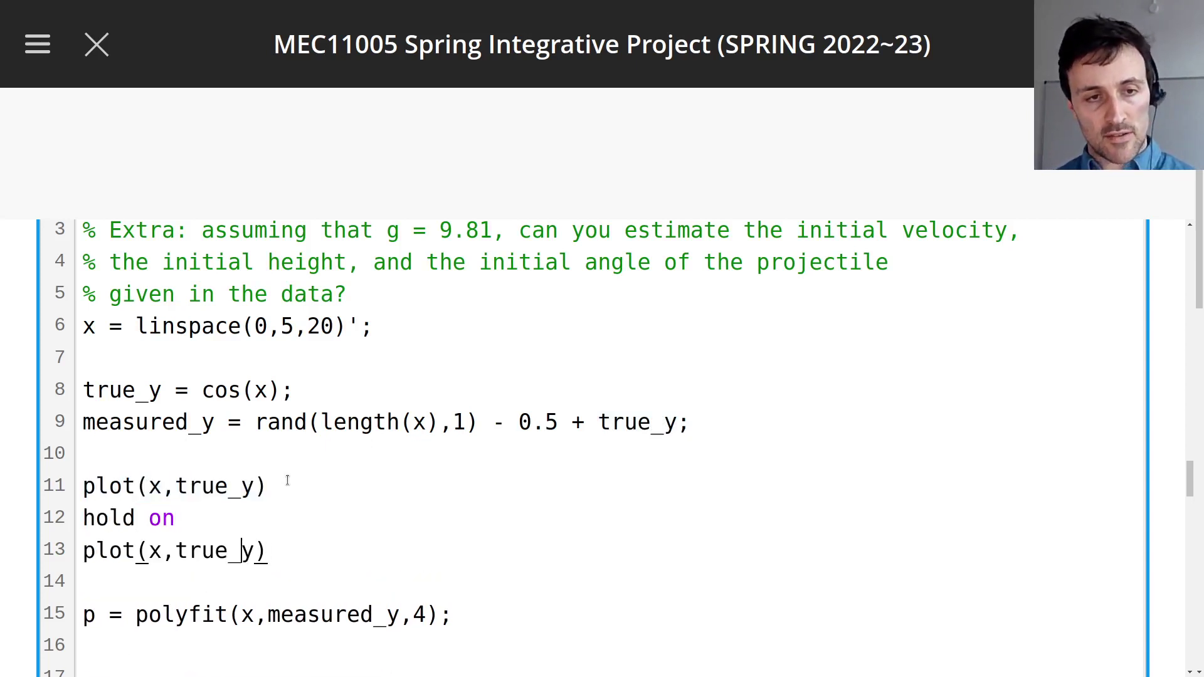
key(Left)
key(ctrl+shift+Left)
text(measured)
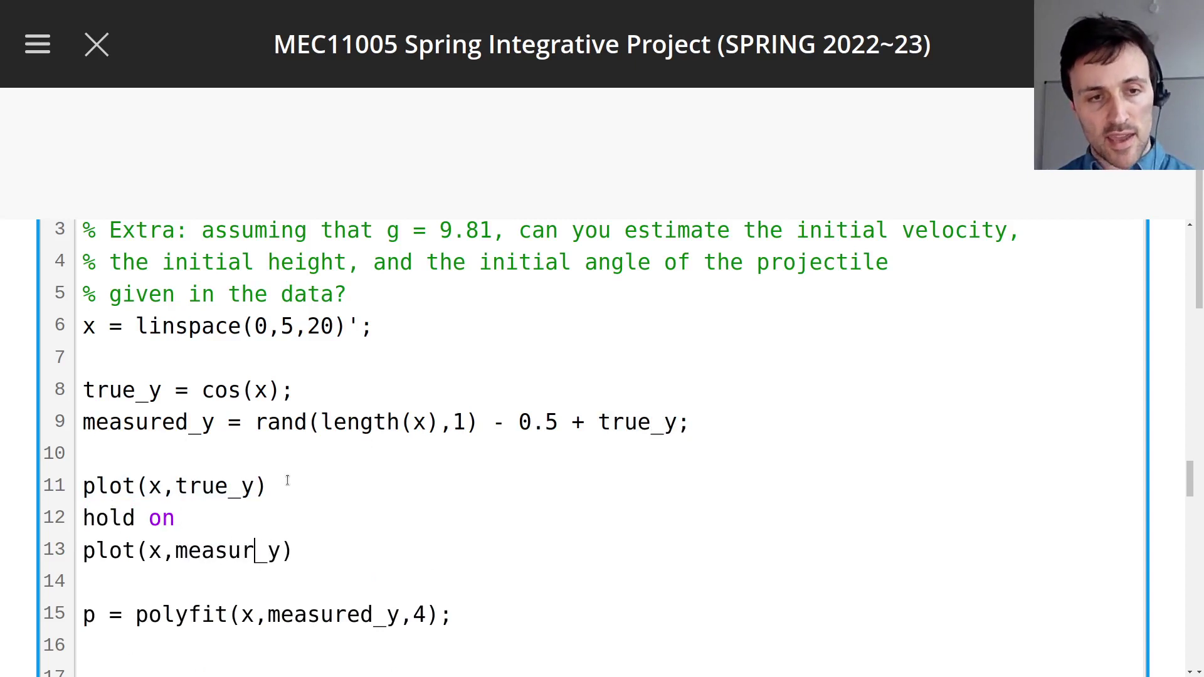
click(316, 594)
click(316, 587)
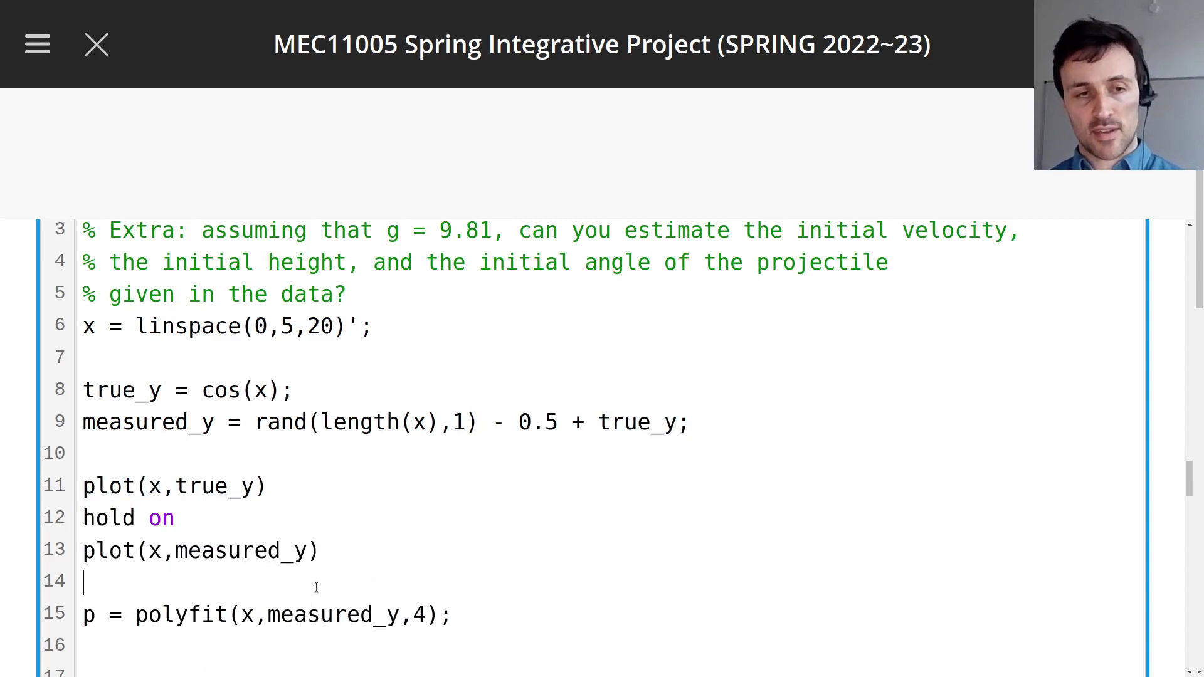
key(Return)
scroll(316, 588, down, 4)
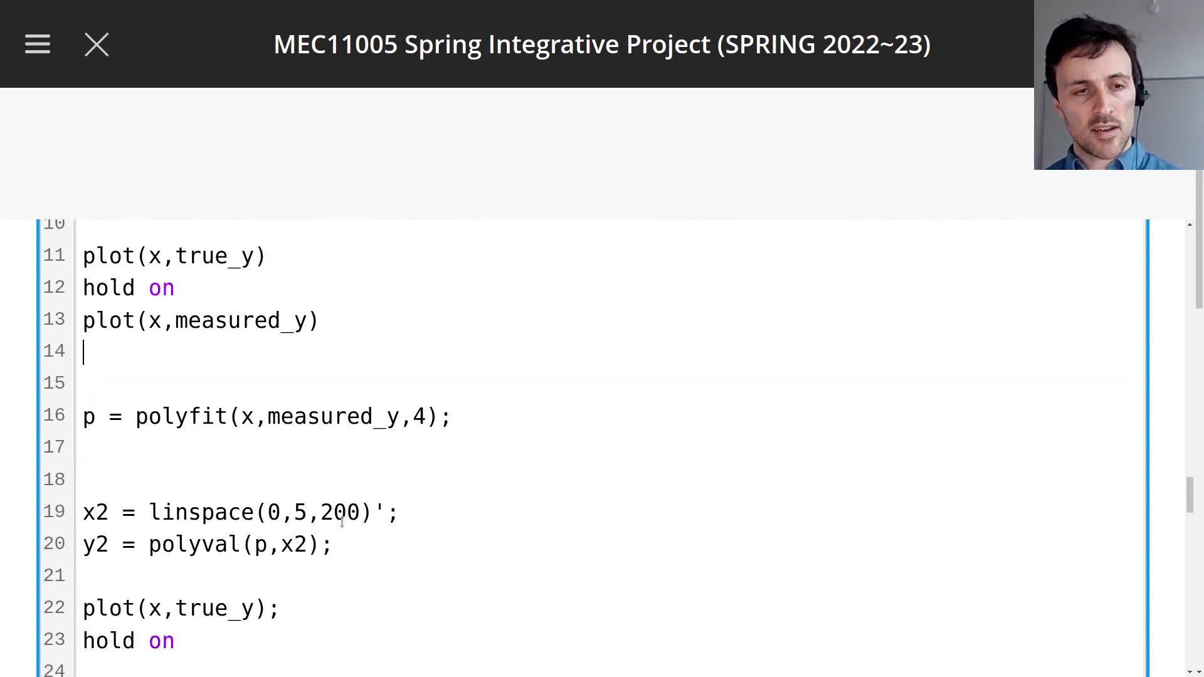
Step: Comment out the old true_y, measured_y and fit plot lines, axis labels and title with %
click(89, 461)
text(%)
key(Left)
key(shift+Left)
click(84, 558)
key(ctrl+v)
click(83, 591)
key(ctrl+v)
scroll(303, 562, down, 2)
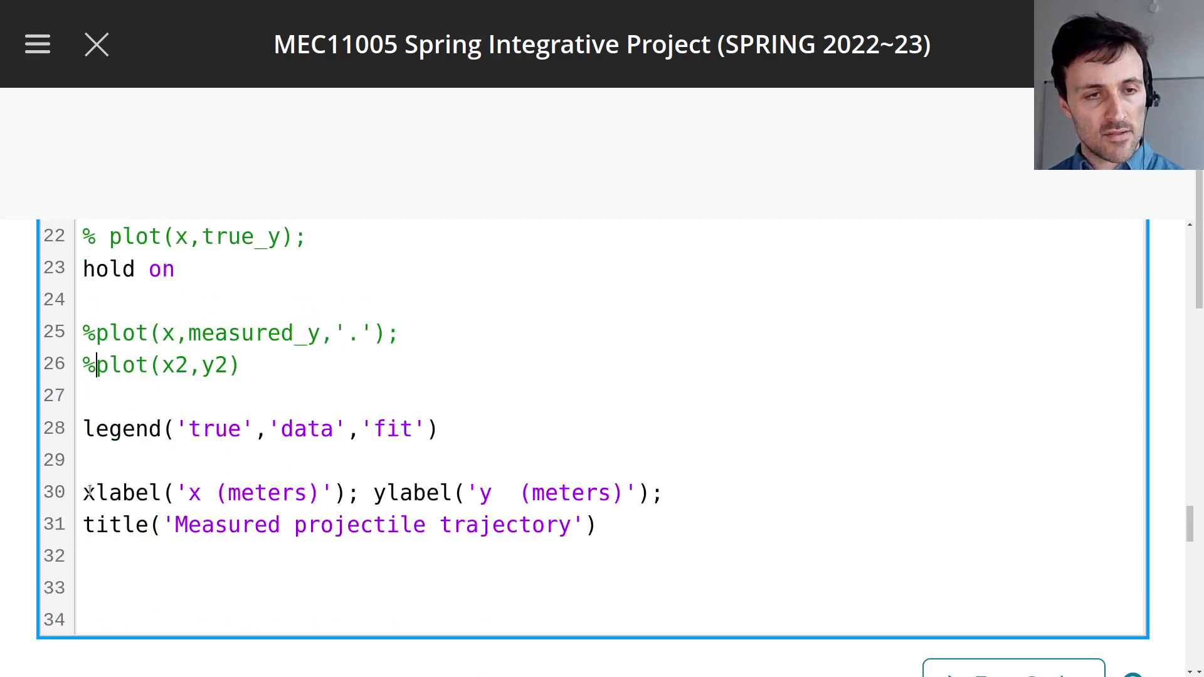
key(ctrl+v)
click(91, 516)
key(ctrl+v)
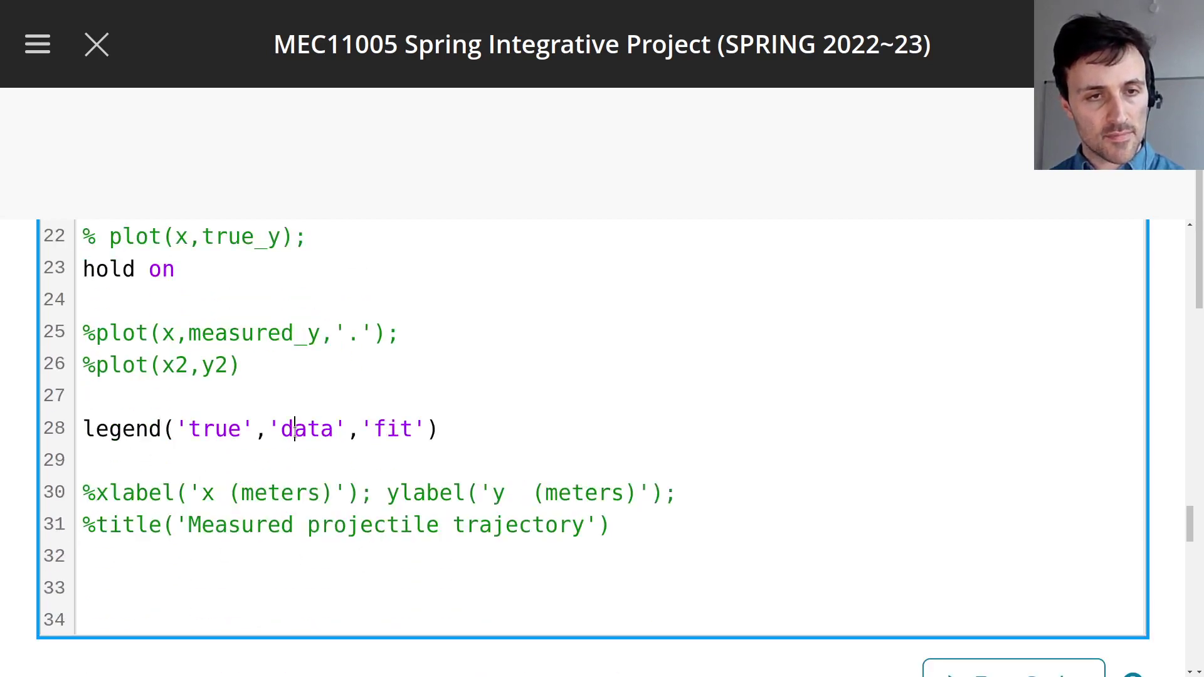
Step: Rename the legend entry 'data' to 'measured'
double_click(294, 432)
text(measured)
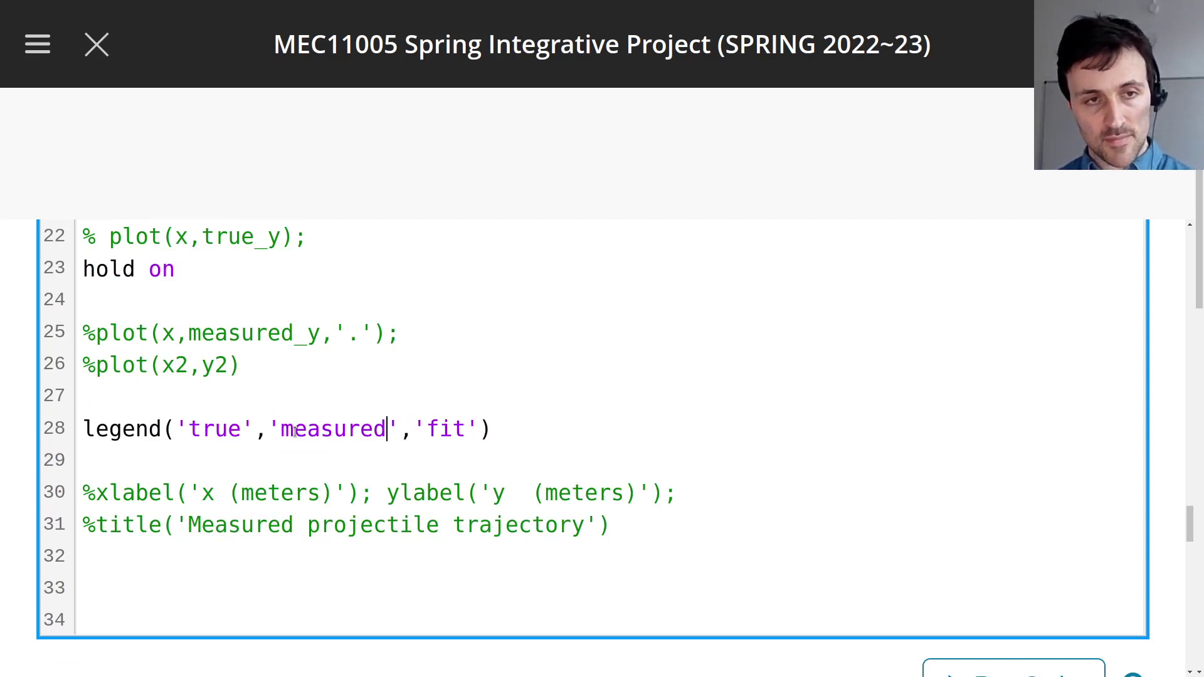
scroll(420, 529, down, 5)
Step: Run the script and scroll through the output plot
click(1003, 316)
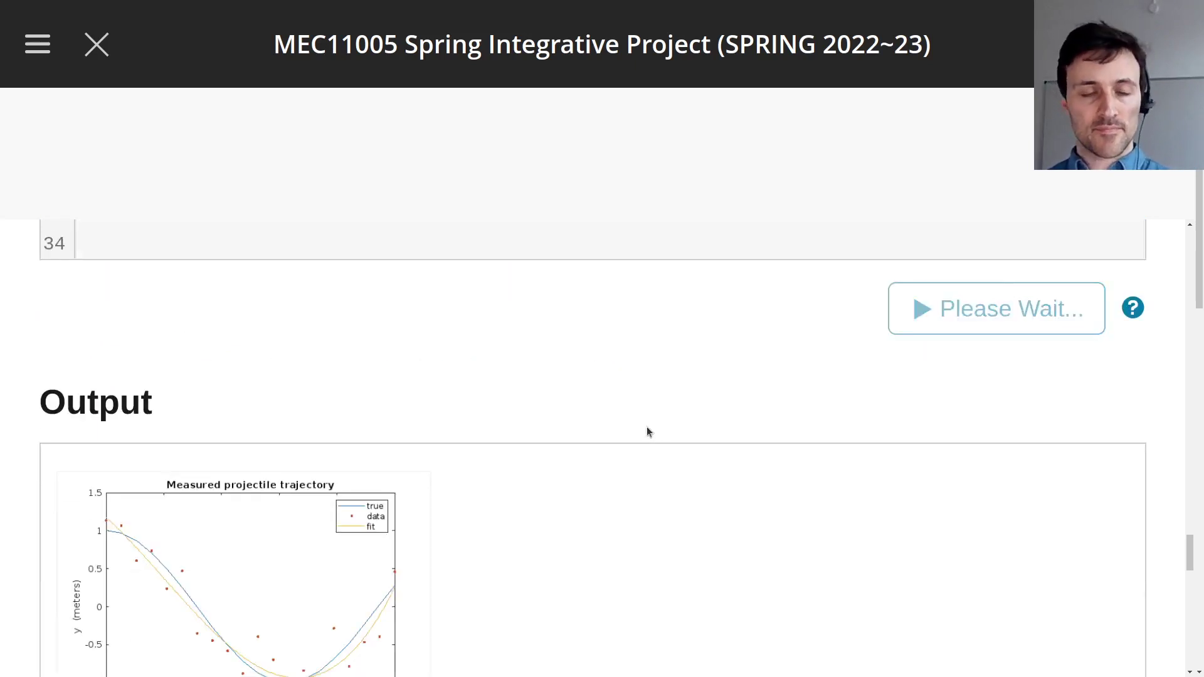
scroll(648, 430, down, 2)
scroll(590, 397, down, 1)
scroll(533, 377, up, 3)
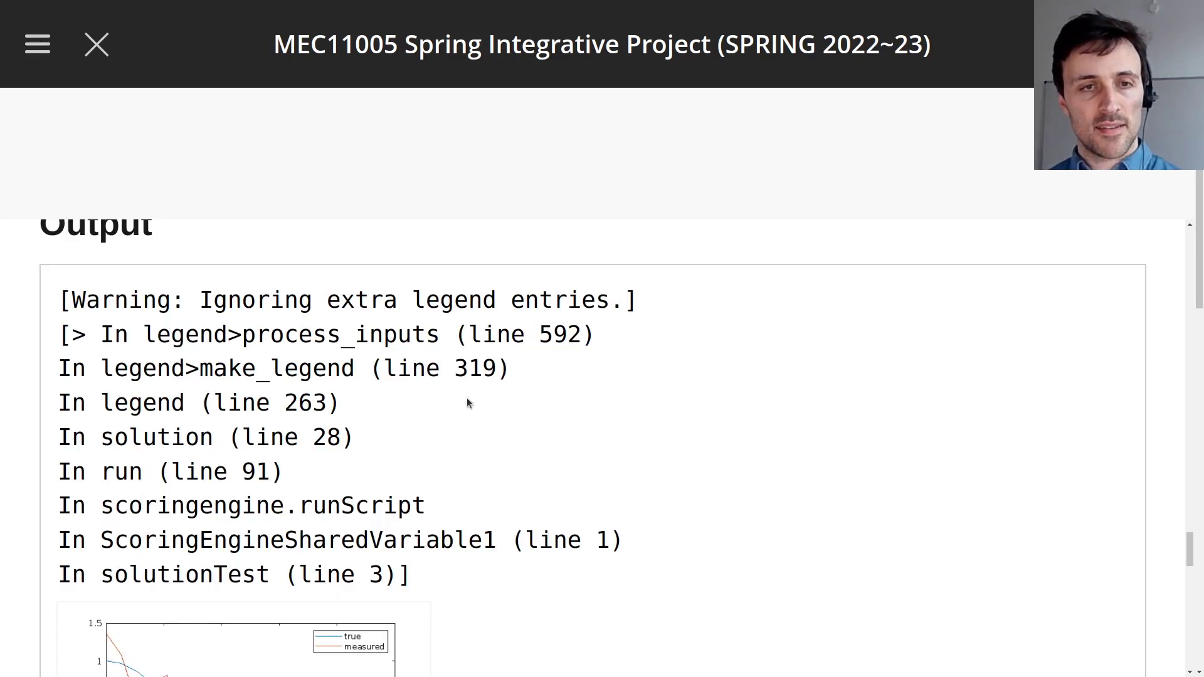
scroll(464, 395, down, 3)
scroll(457, 375, down, 3)
Step: Inspect the enlarged true-versus-measured plot, close it, and return to the legend warning
click(283, 386)
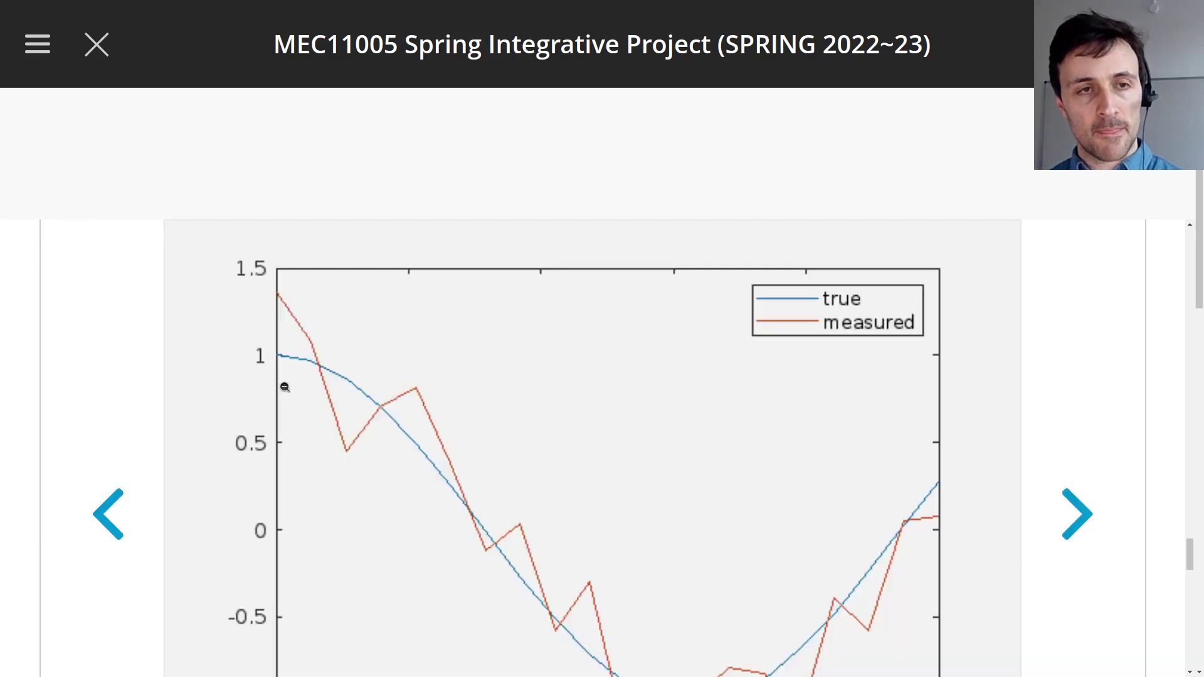
scroll(1075, 409, down, 1)
scroll(1045, 430, up, 1)
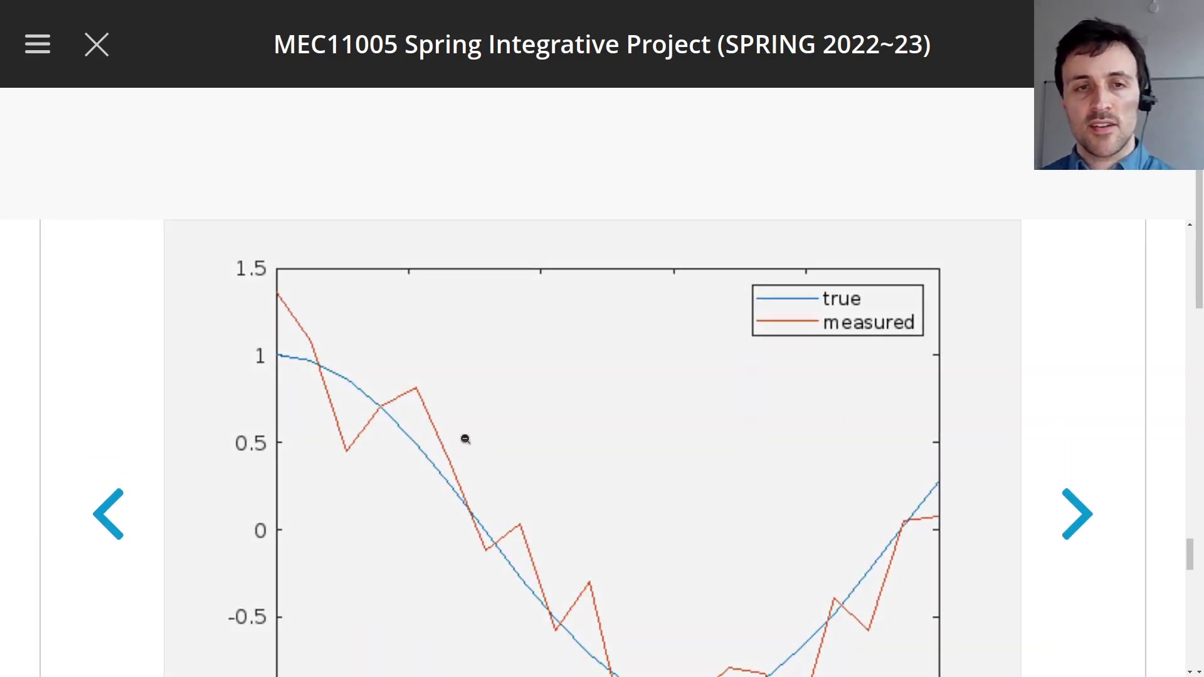
scroll(457, 426, down, 1)
click(458, 426)
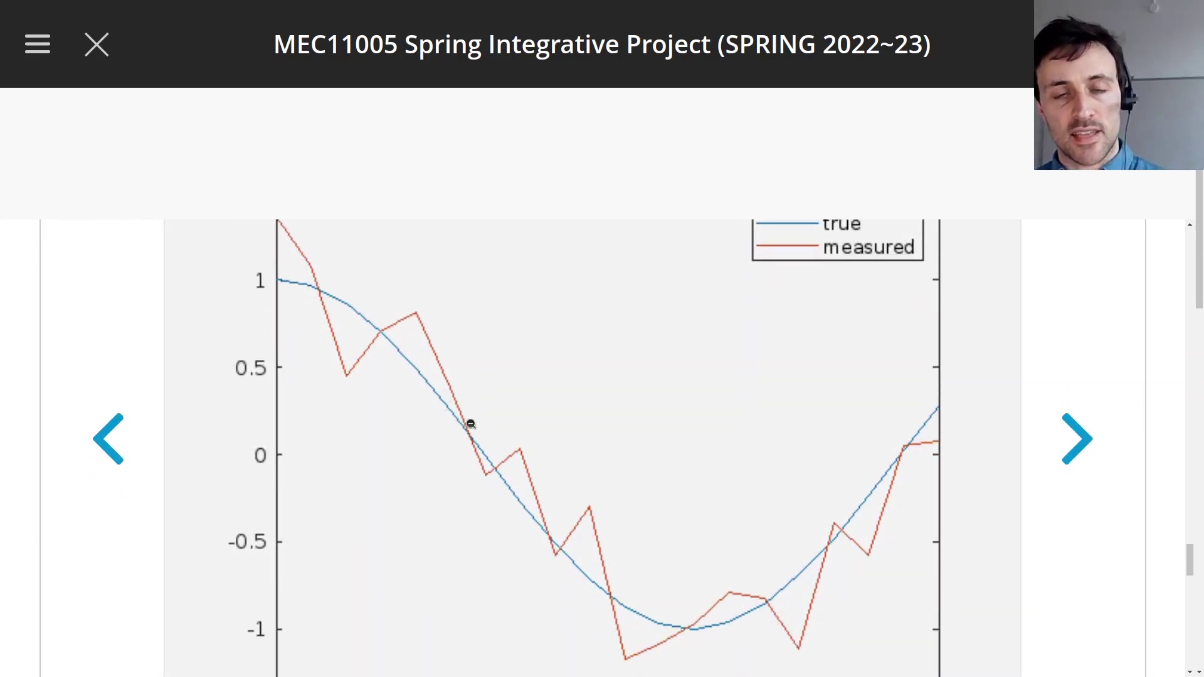
click(547, 525)
click(269, 352)
click(554, 500)
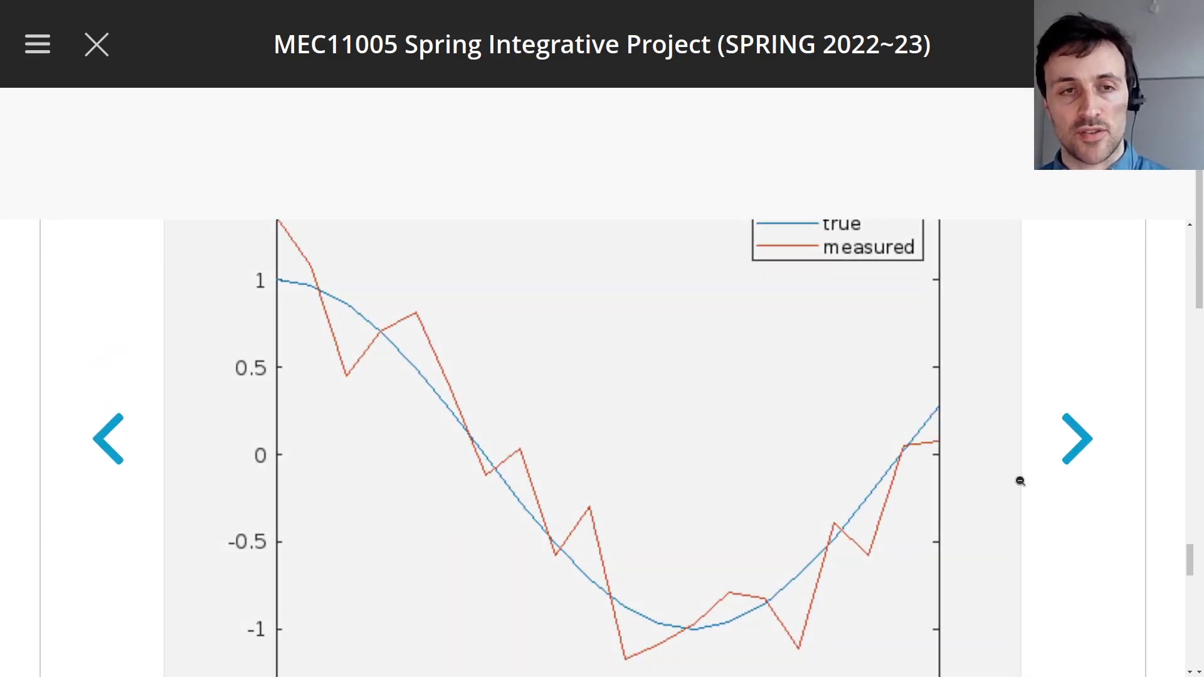
click(733, 509)
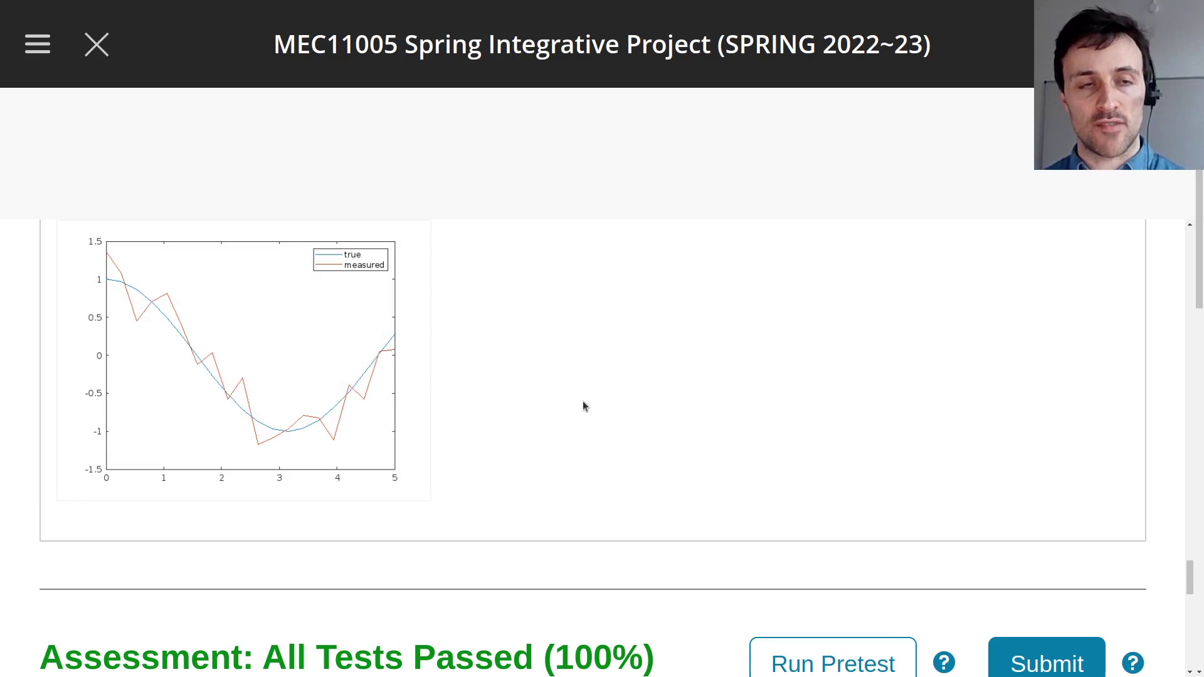
scroll(462, 417, up, 1)
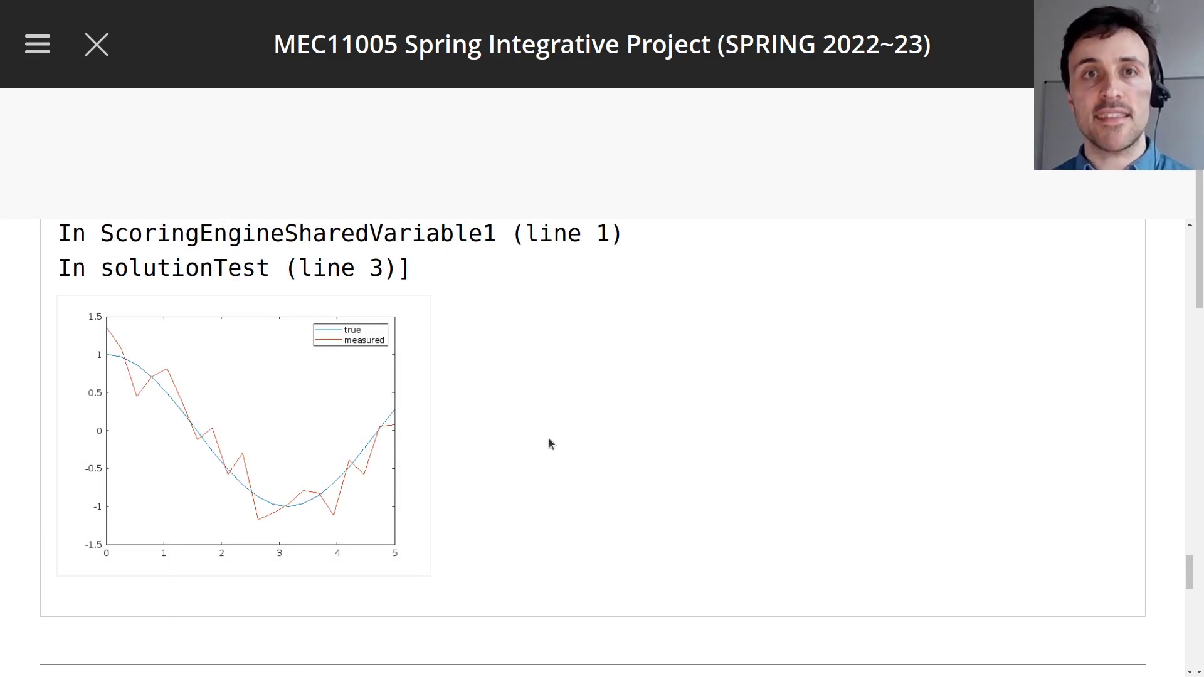
scroll(541, 427, up, 5)
Step: Delete lines 11–13 (both plots and hold on) and point out polyfit's x and measured_y arguments
scroll(535, 424, up, 10)
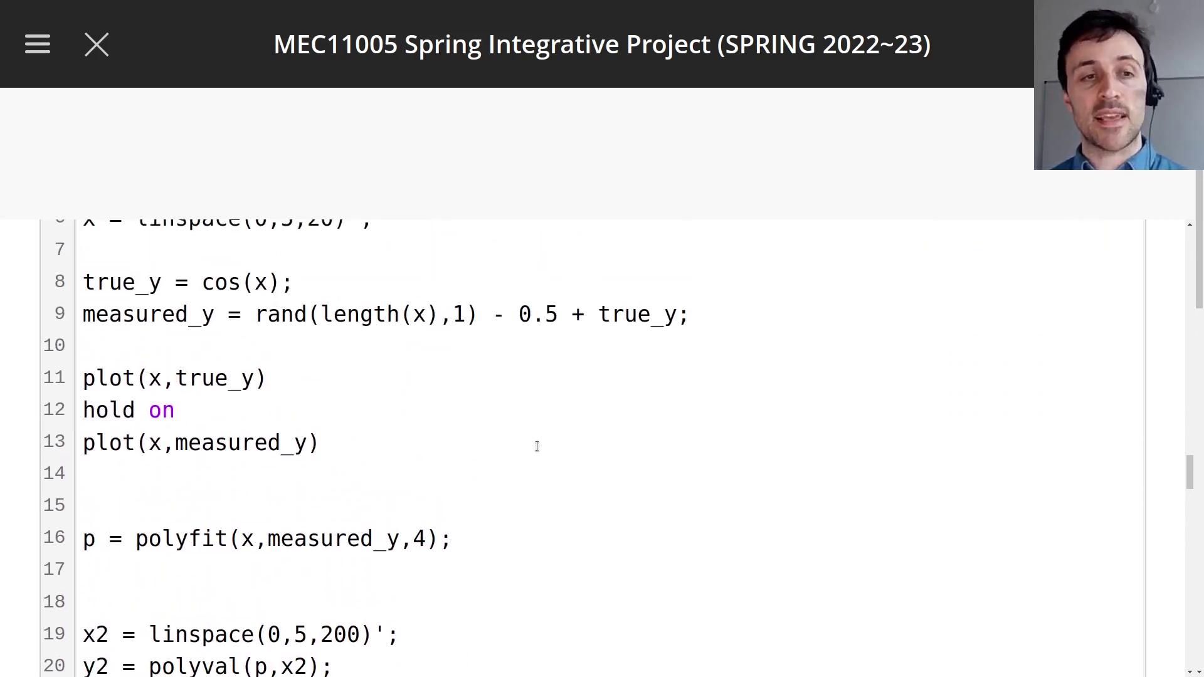
scroll(540, 449, up, 2)
scroll(422, 495, down, 2)
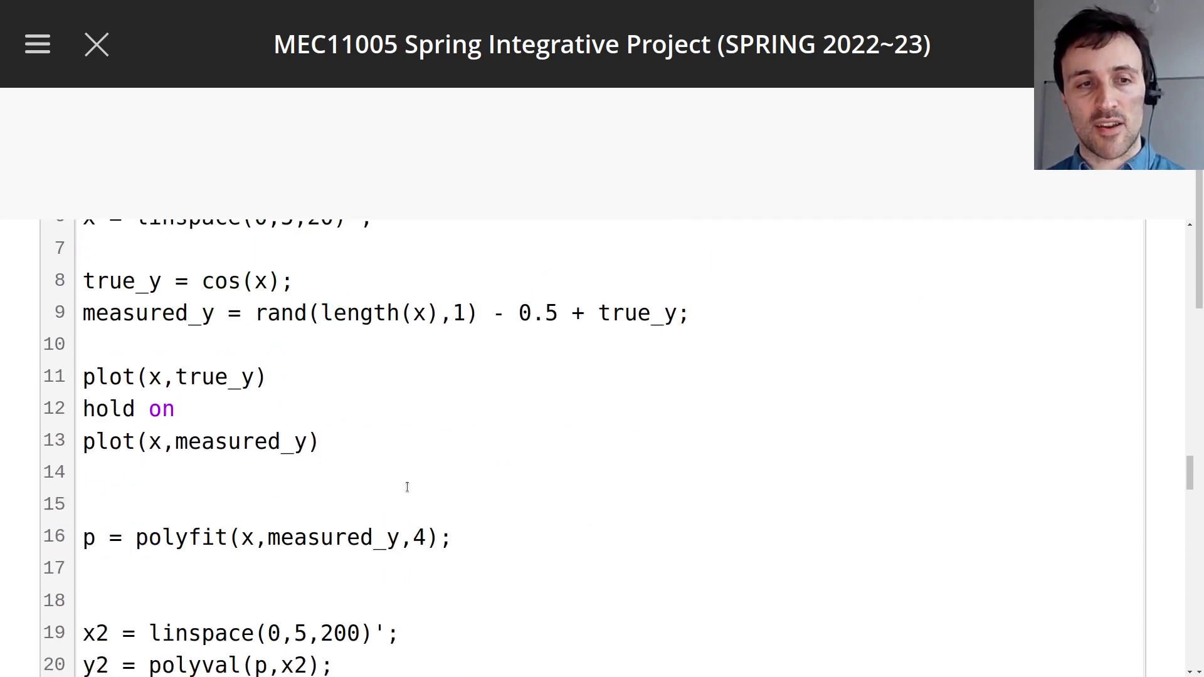
drag(337, 442, 54, 378)
key(Delete)
key(Delete)
key(Delete)
key(Delete)
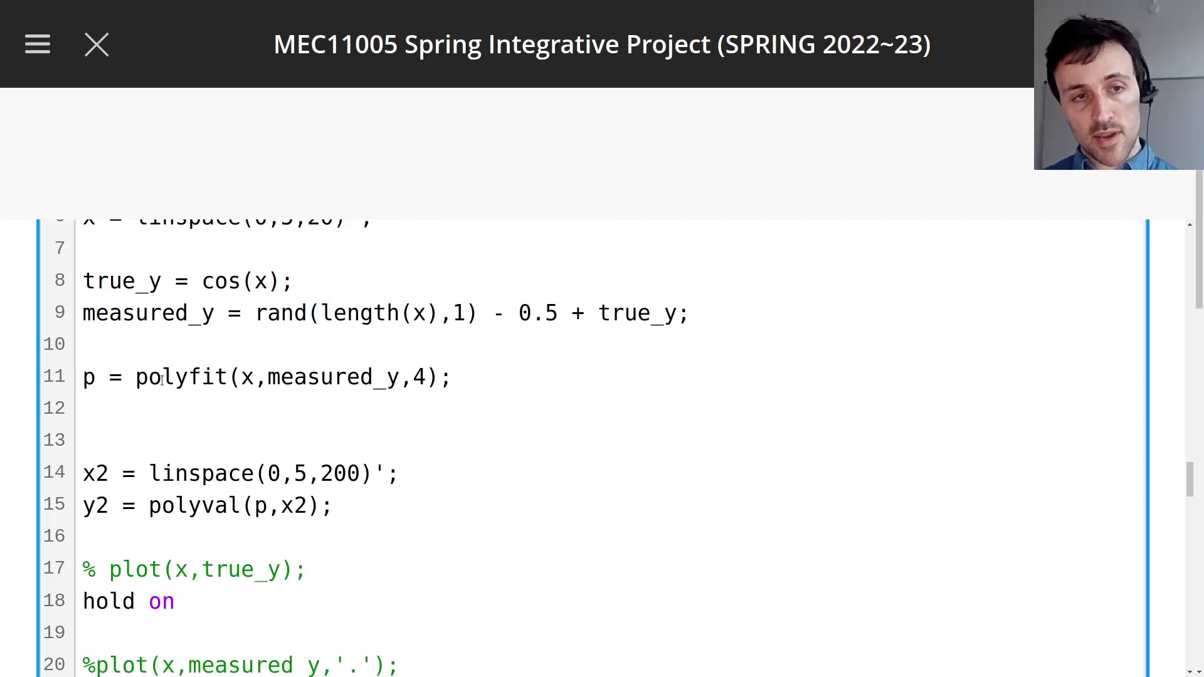
double_click(245, 376)
drag(268, 377, 398, 384)
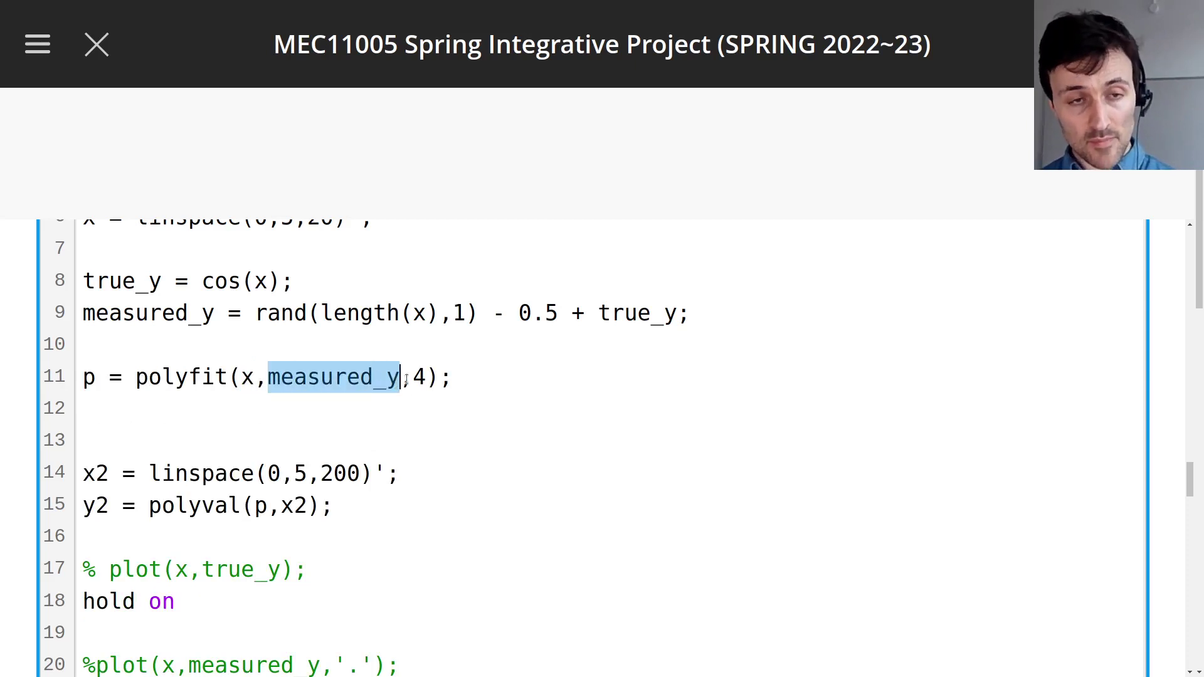
click(284, 407)
Step: Start a comment below polyfit reading % y = p(1) * x^4 + with the term duplicated
key(Return)
text(%)
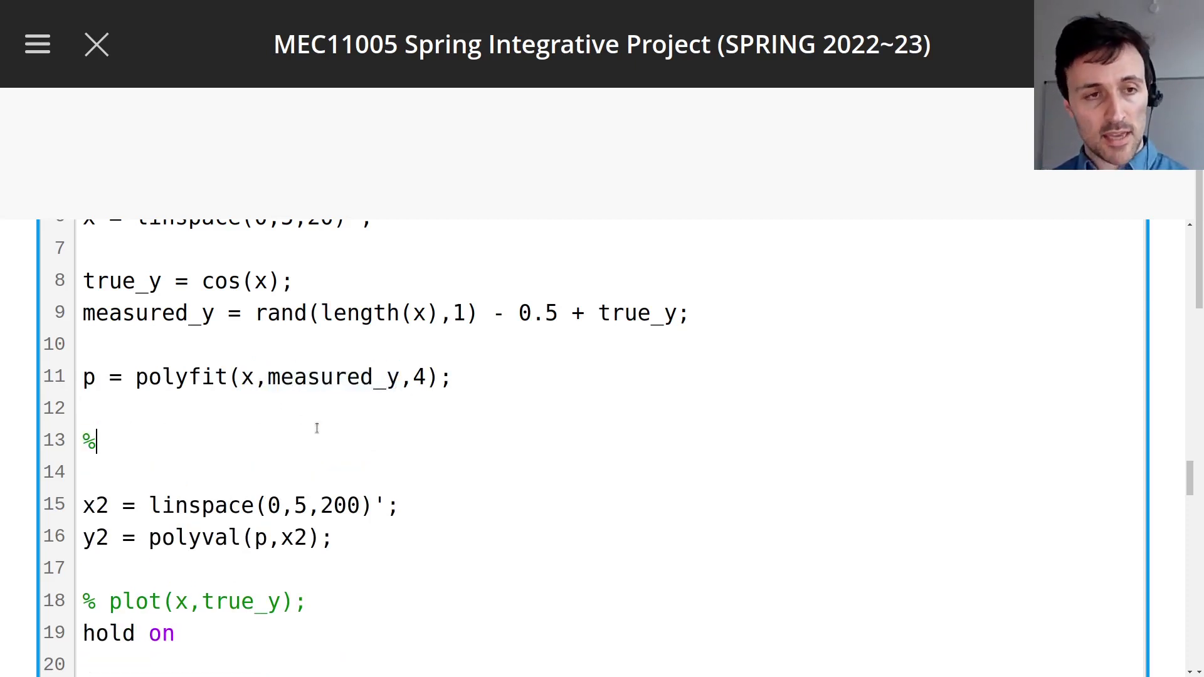
text( y = )
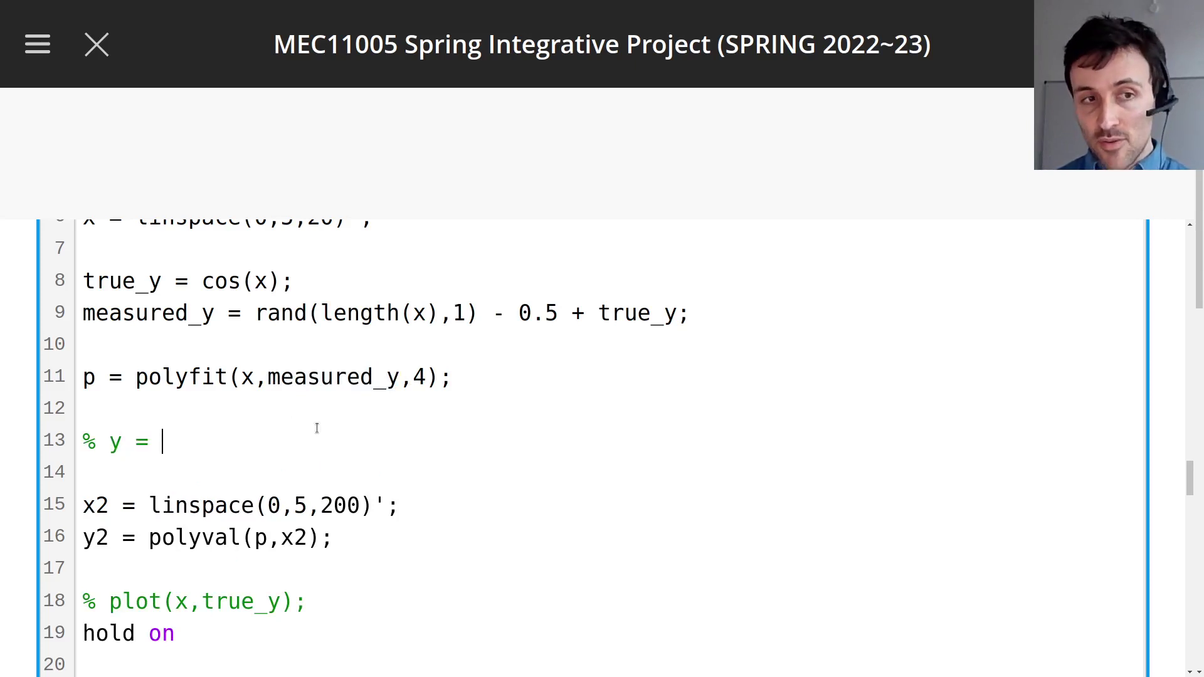
text(p(1)
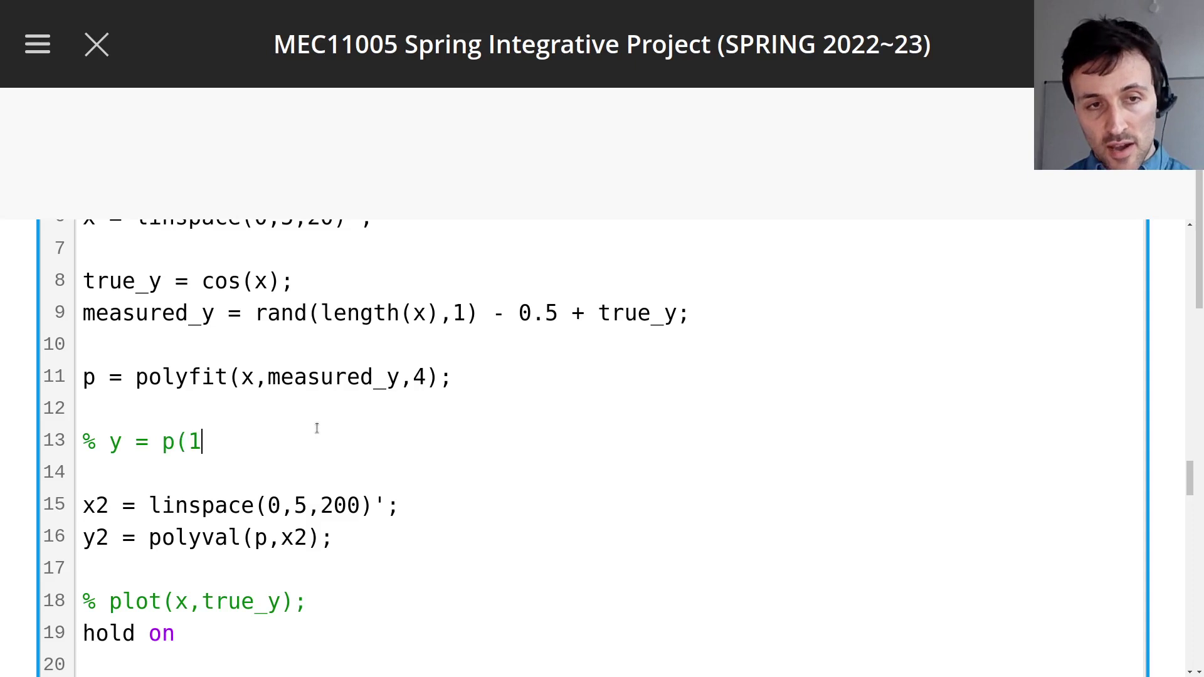
text() * x^4)
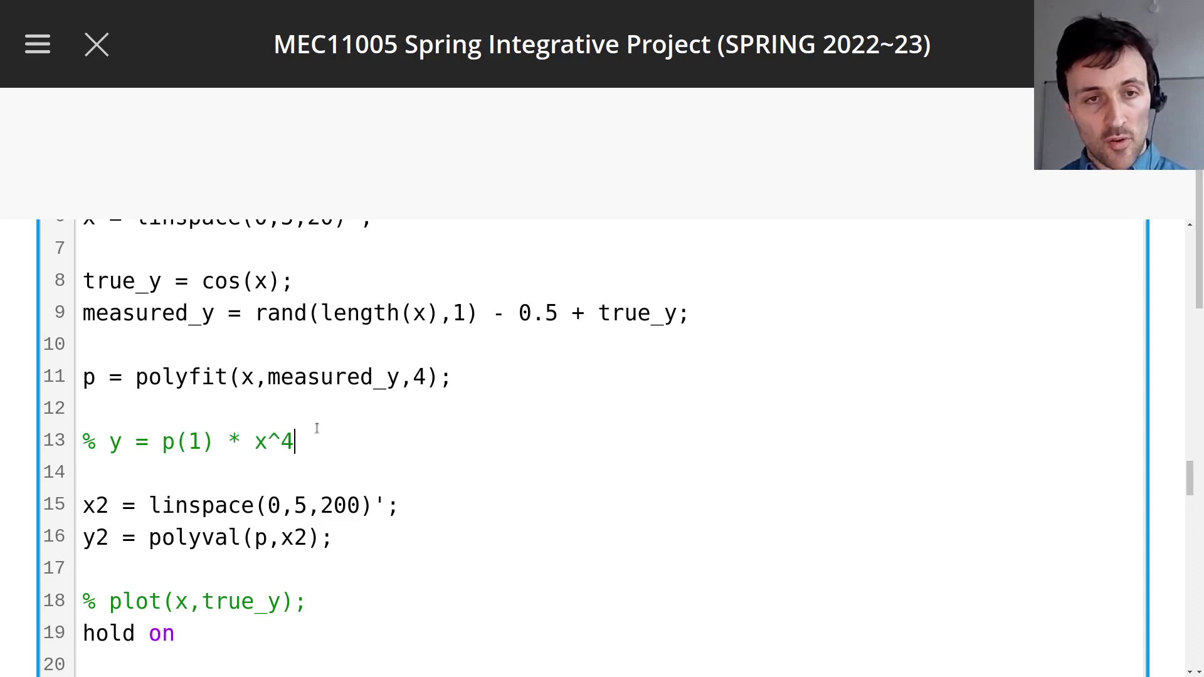
key(shift+Left)
key(shift+Left)
key(shift+Left)
key(shift+Left)
key(shift+Left)
key(shift+Left)
key(shift+Left)
key(shift+Left)
key(shift+Left)
key(shift+Left)
key(ctrl+c)
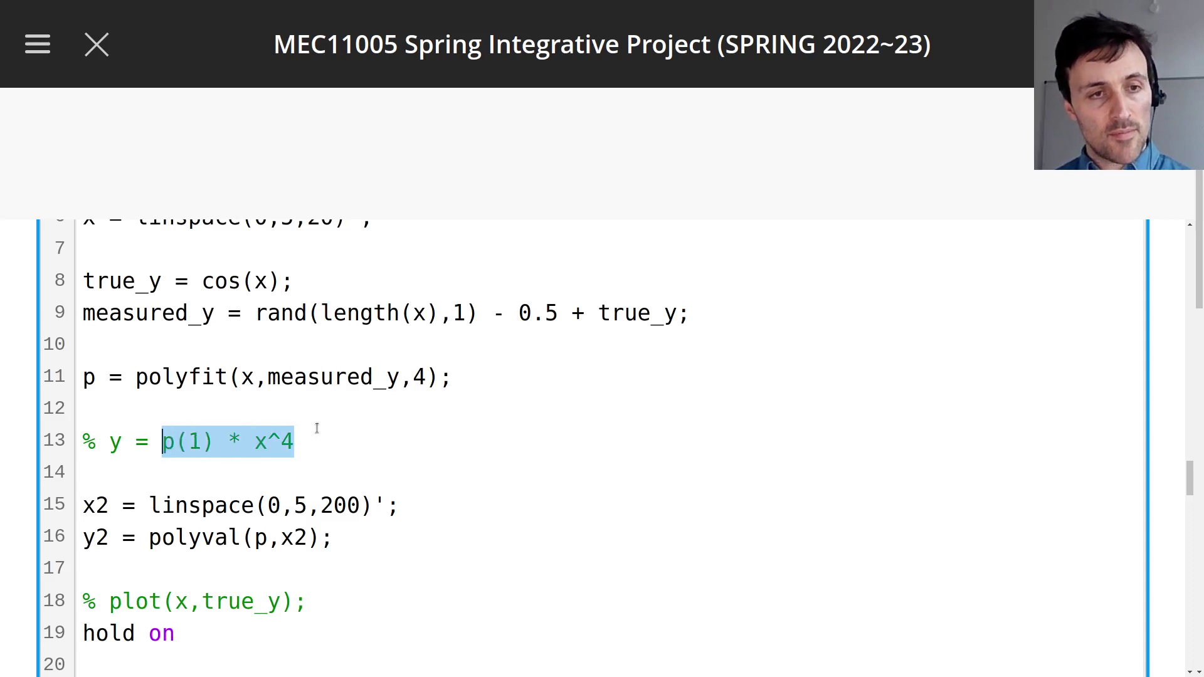
key(Right)
text(+)
key(ctrl+v)
Step: Edit the comment into p(2) * x^3 + p(3) * x^3 +... and point out degree 4
key(Left)
key(Left)
key(Left)
key(Left)
key(Left)
key(Left)
key(Left)
key(Left)
key(Delete)
text(2)
key(End)
key(BackSpace)
text(3 )
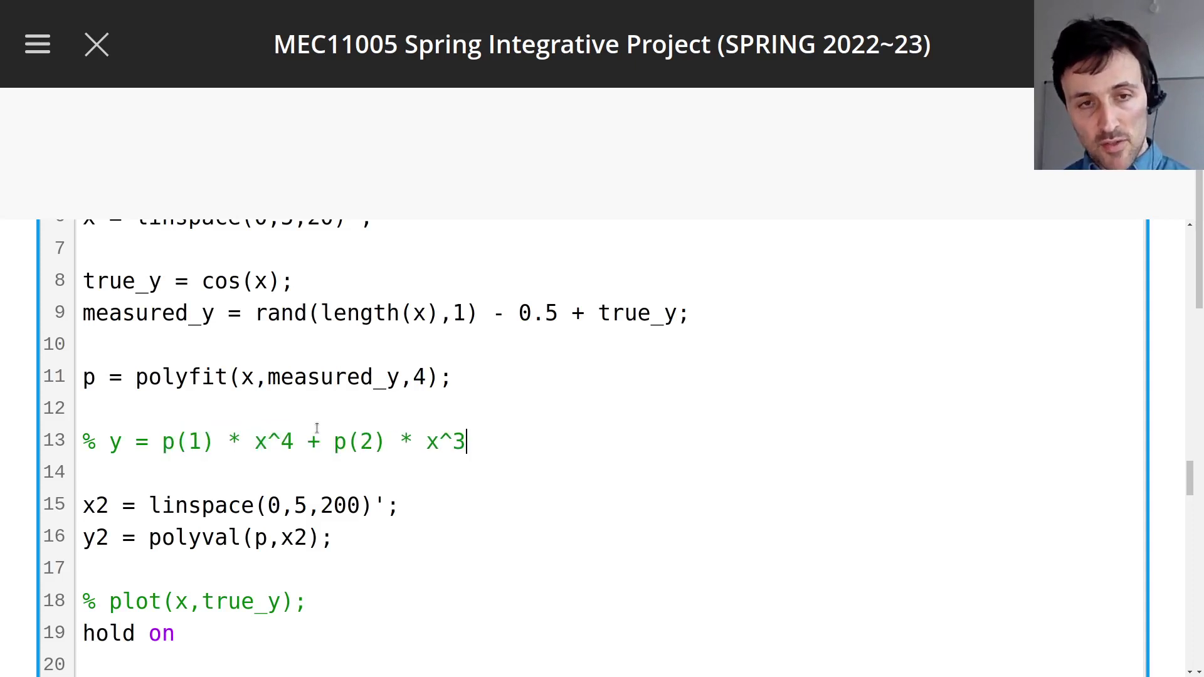
text(+ p(3)
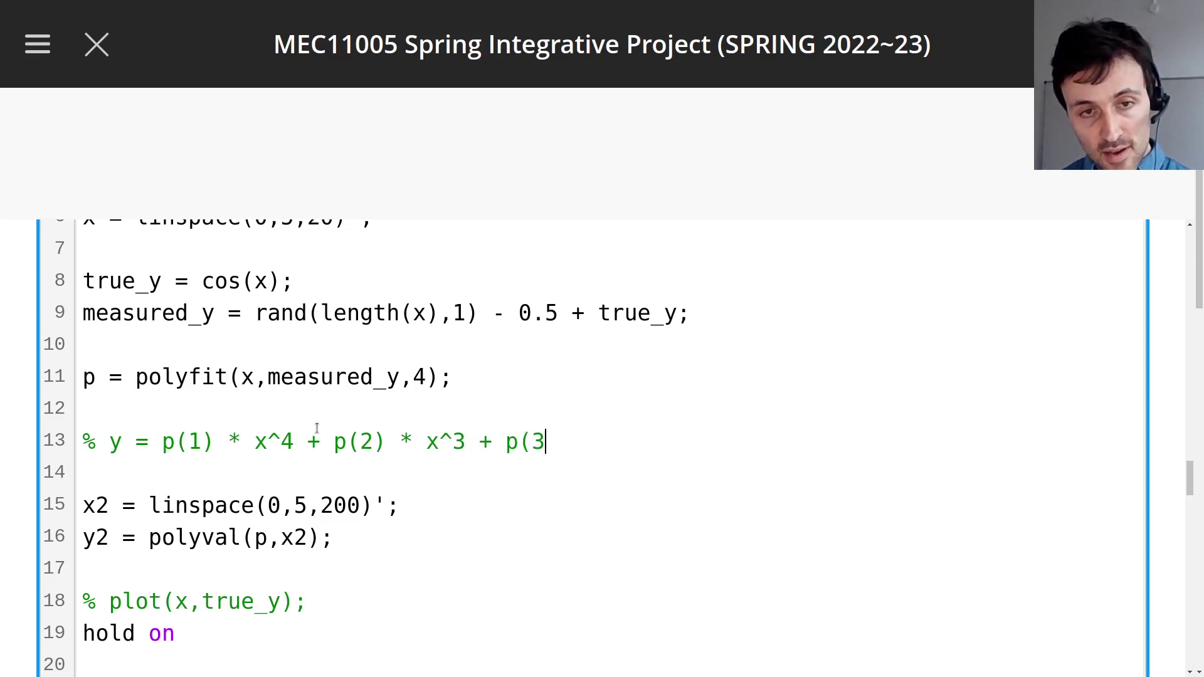
text() * x^3)
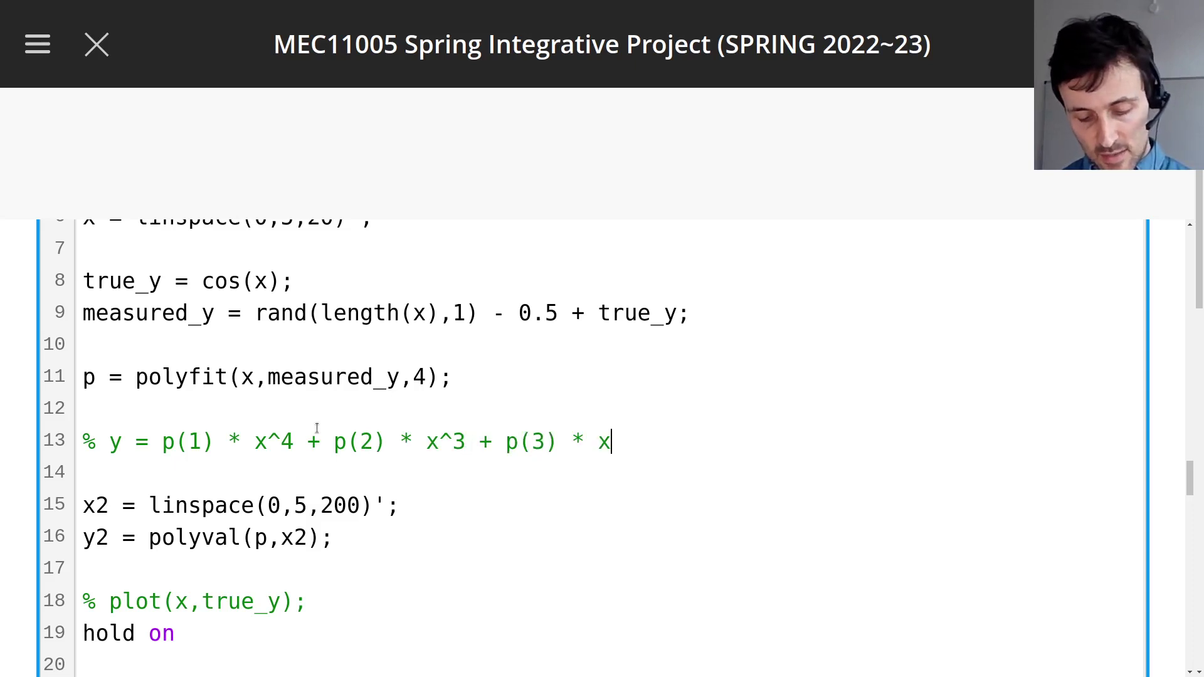
text( +...)
double_click(288, 442)
double_click(420, 377)
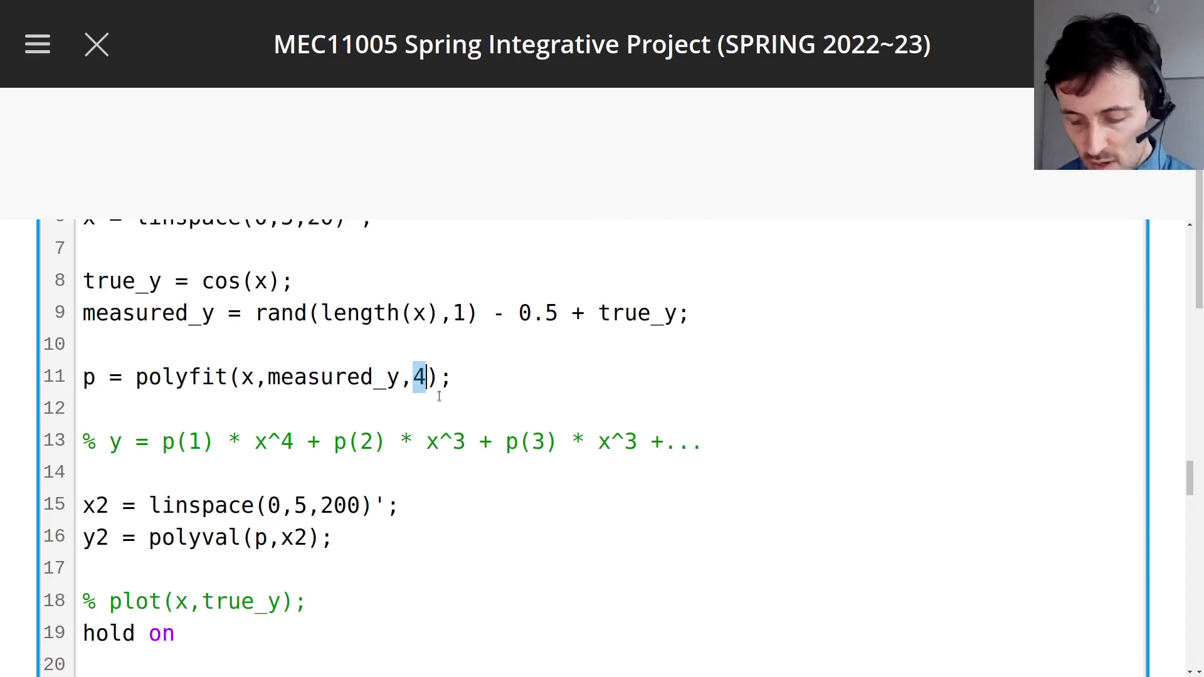
Step: Set the polyfit degree to 1, then highlight output p and the comment line
text(1)
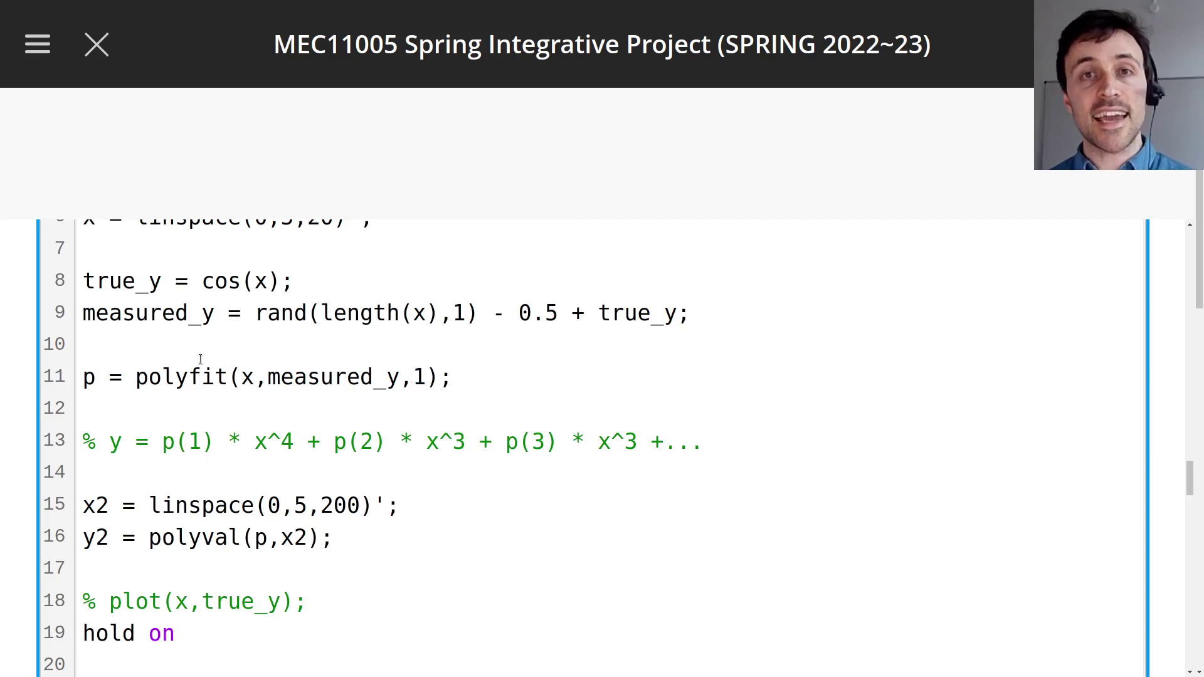
drag(85, 375, 134, 376)
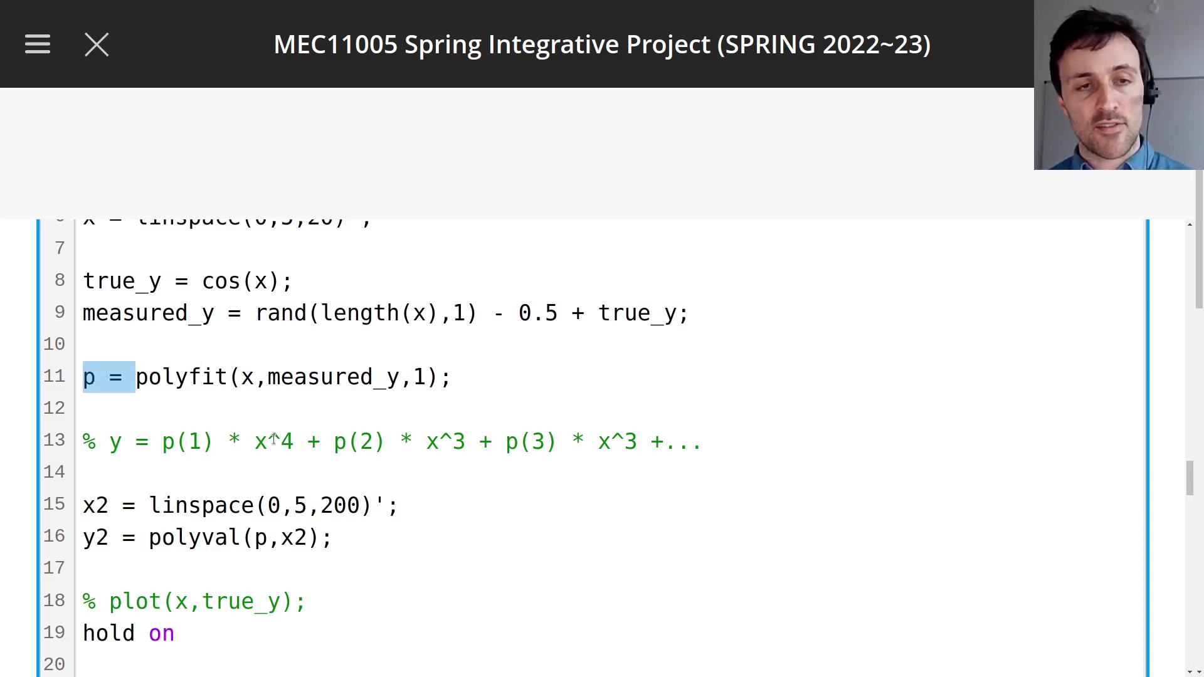
drag(704, 442, 82, 441)
key(ctrl+c)
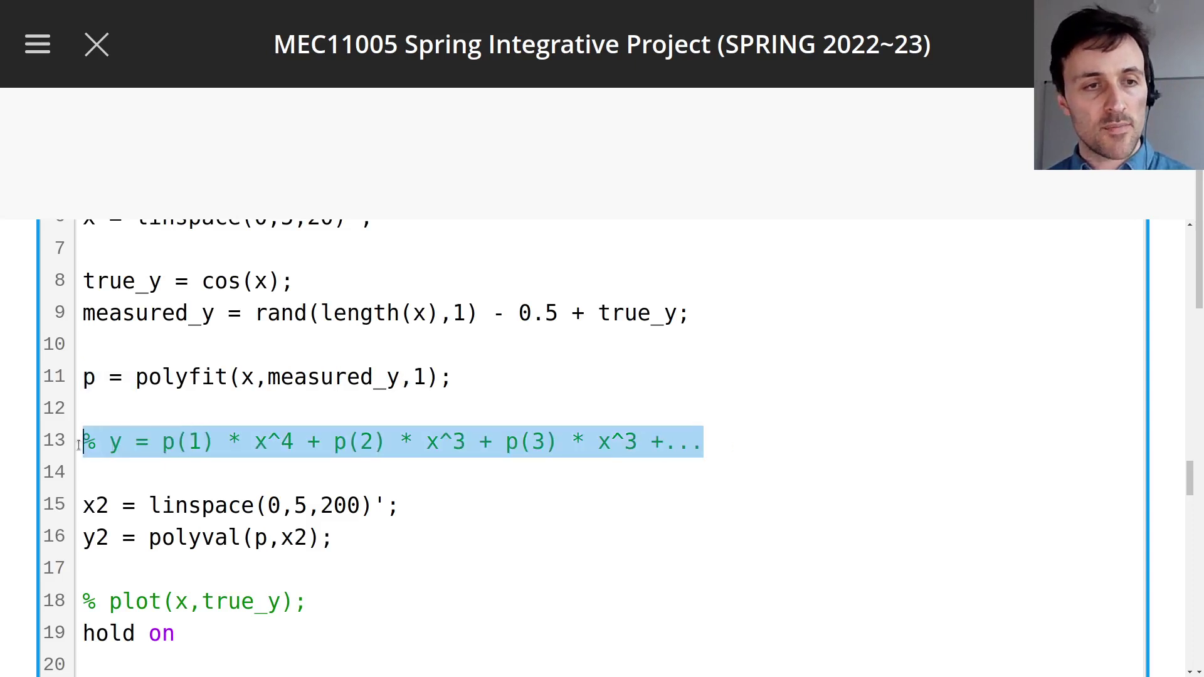
Step: Duplicate the degree-4 comment and trim it to the linear form y = p(1) * x + p(2)
click(128, 410)
key(Return)
key(ctrl+v)
key(Return)
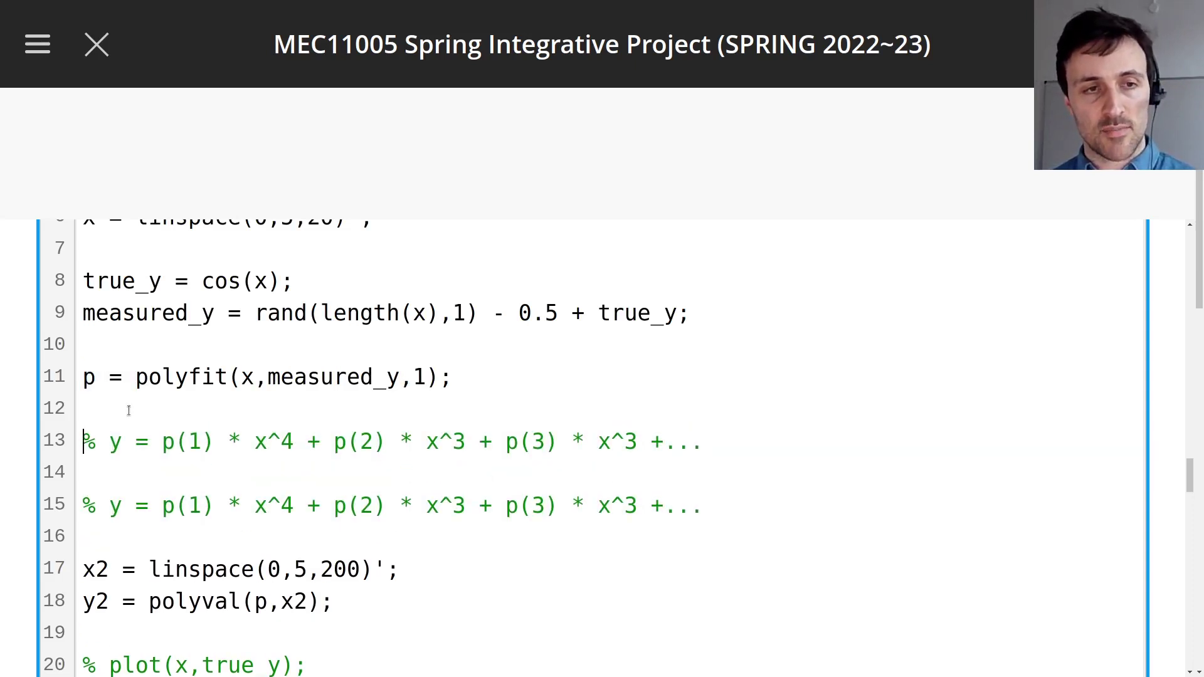
key(Delete)
key(Delete)
key(Right)
key(shift+End)
key(Delete)
Step: Highlight the linear equation, then its p(2) intercept and p(1) slope terms
drag(96, 441, 382, 439)
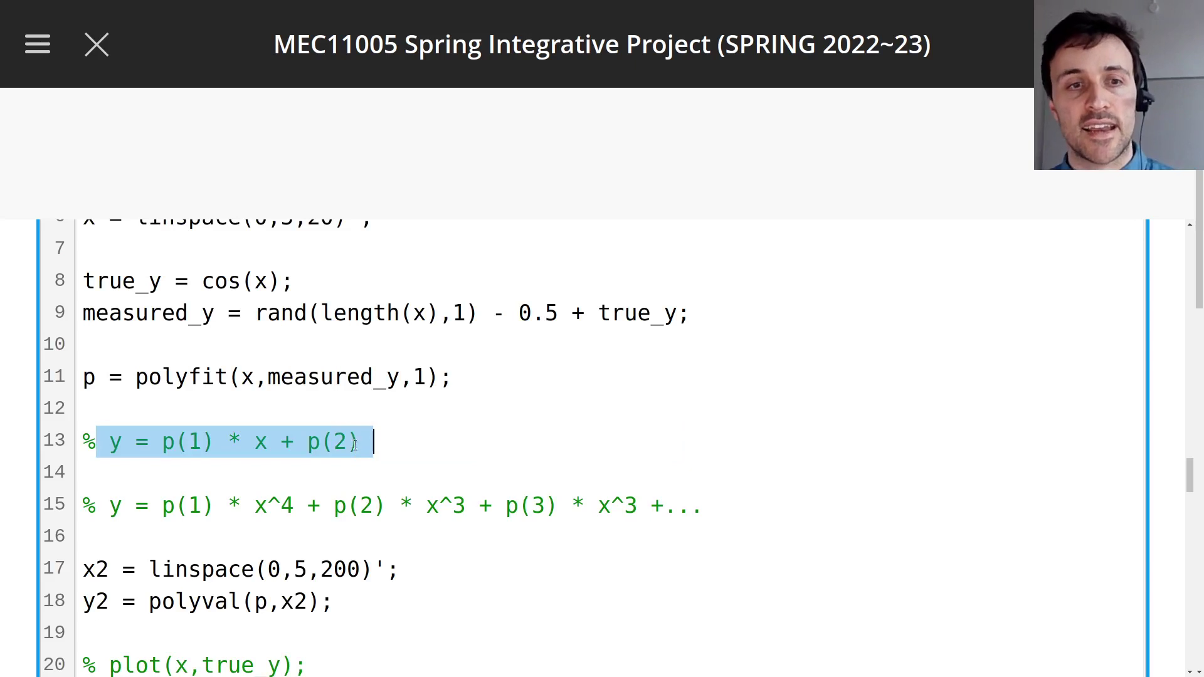
click(370, 440)
drag(308, 442, 364, 439)
drag(163, 442, 214, 444)
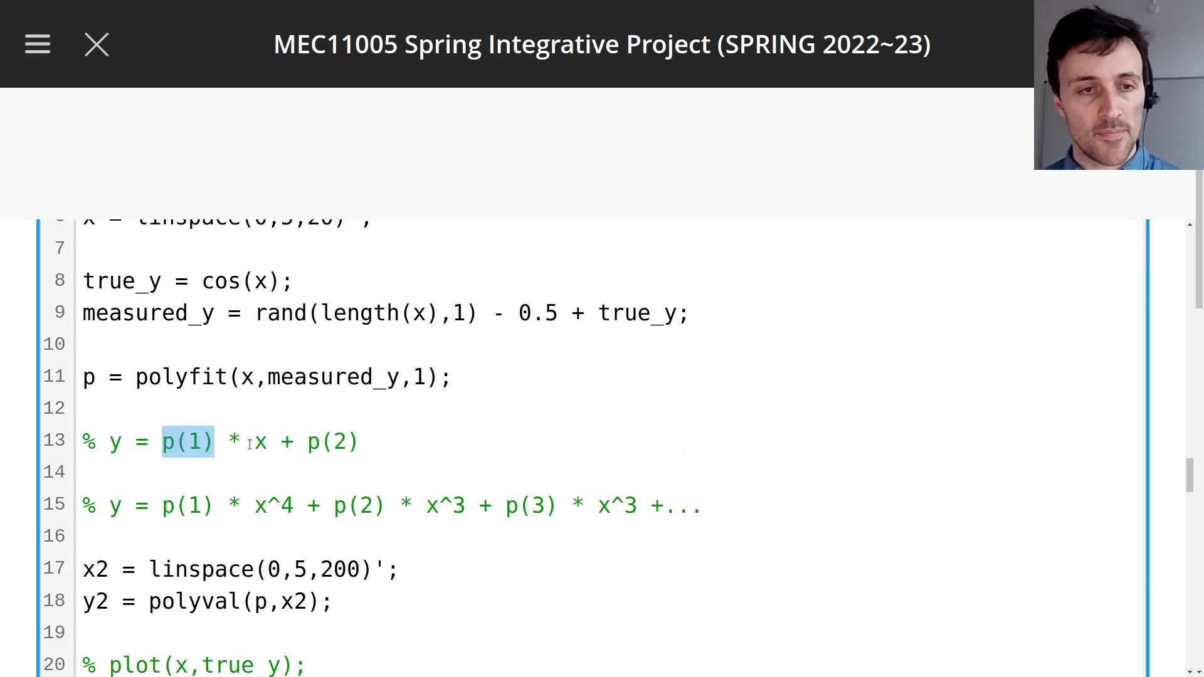
scroll(245, 444, down, 2)
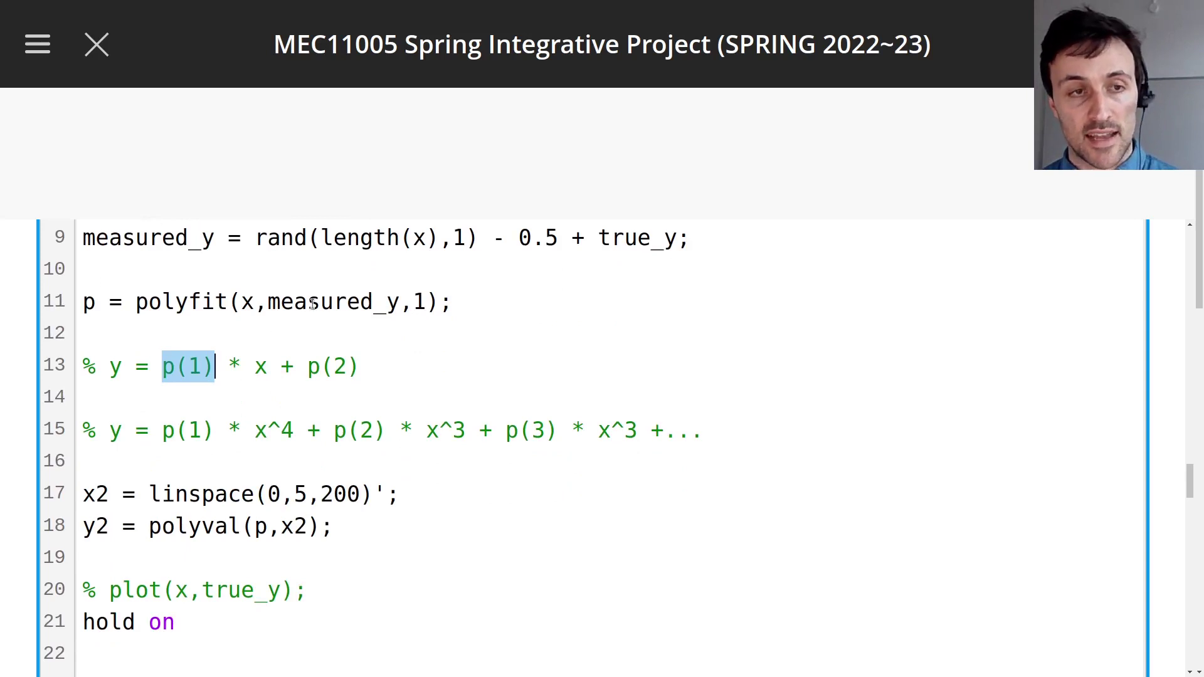
drag(82, 302, 95, 302)
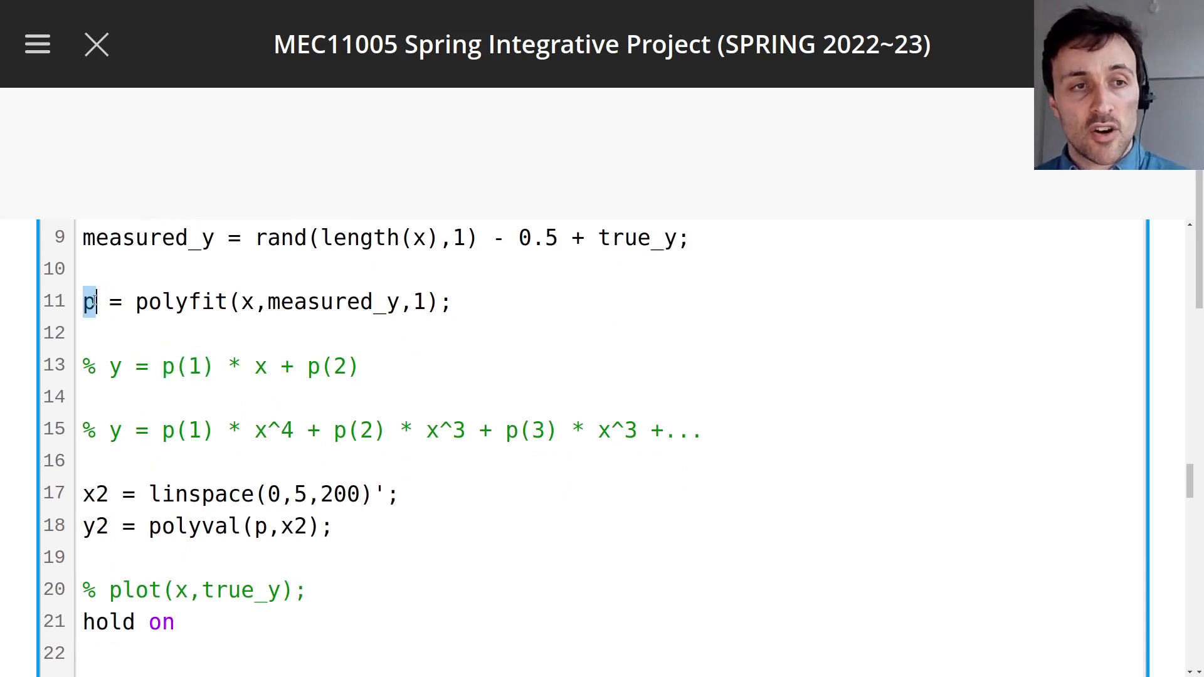
drag(83, 494, 380, 495)
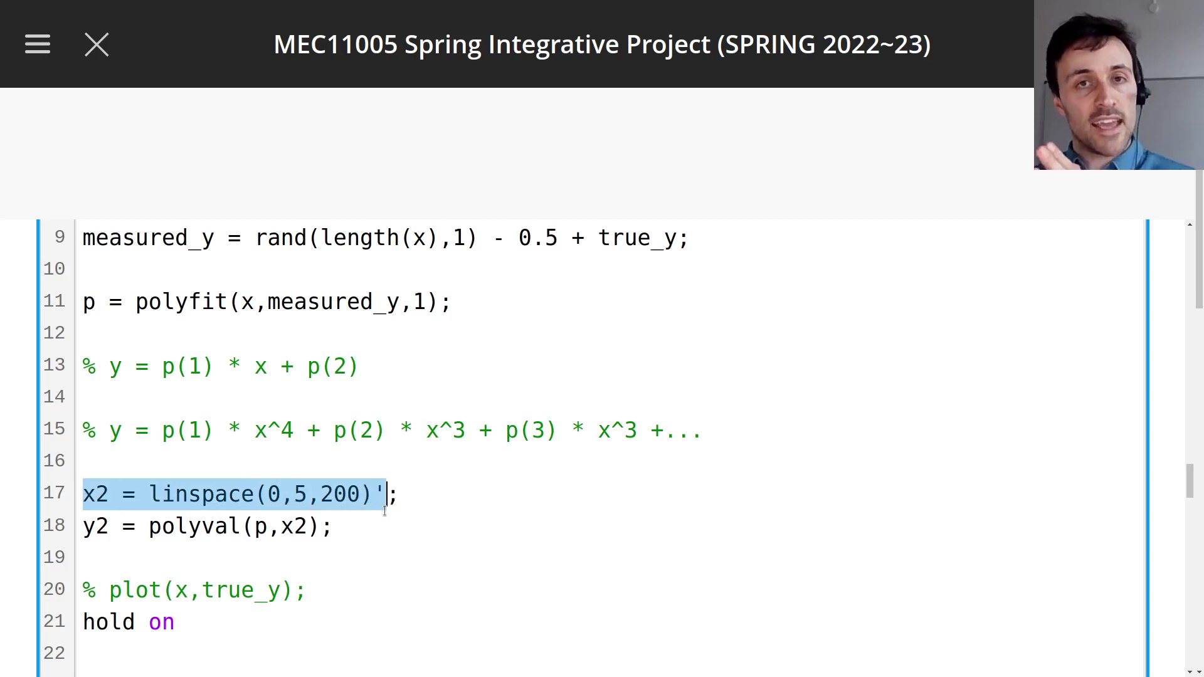
drag(162, 367, 227, 367)
drag(309, 367, 378, 367)
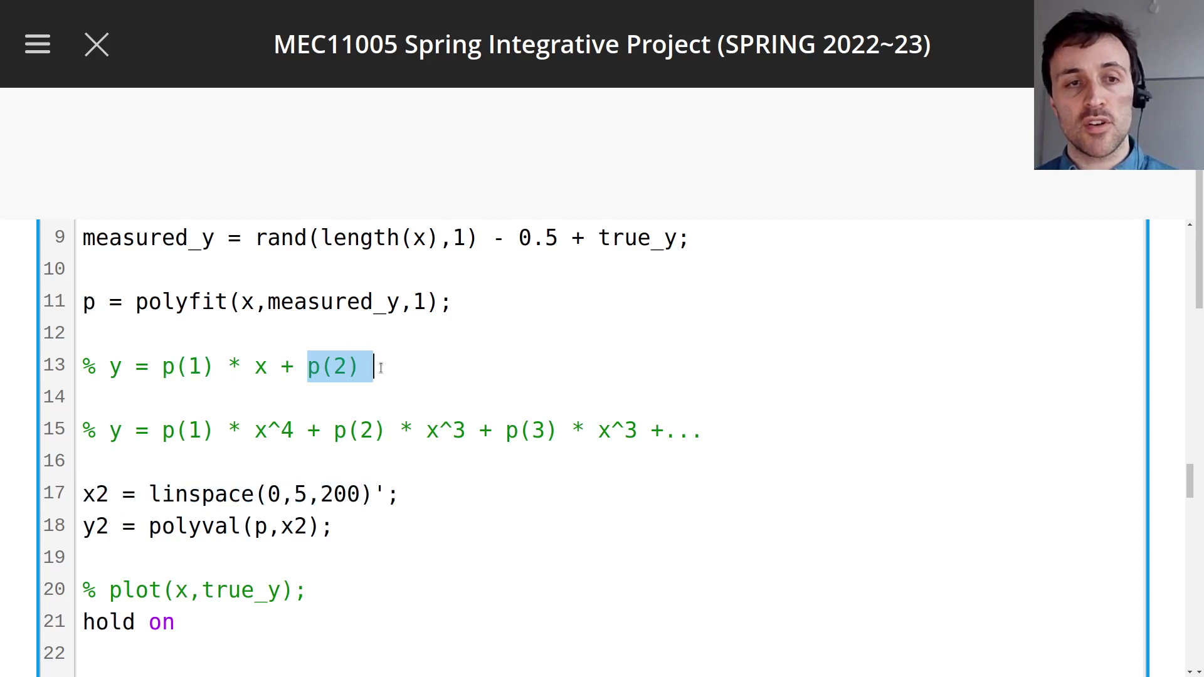
drag(250, 368, 262, 369)
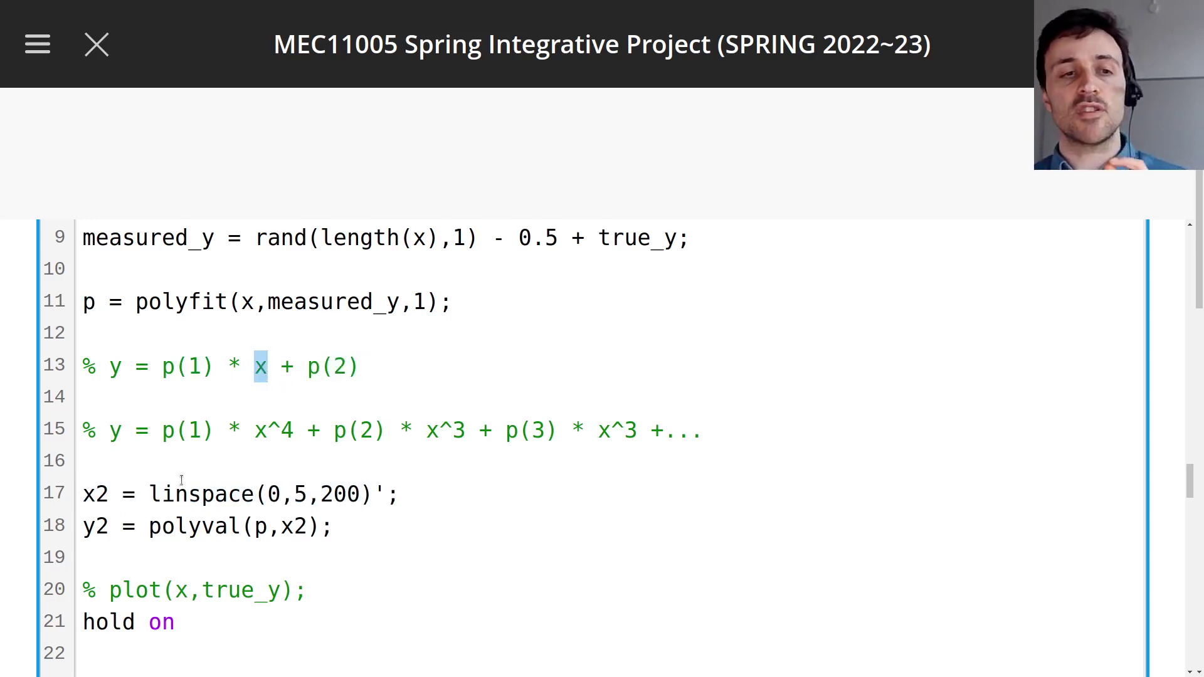
drag(148, 494, 361, 495)
double_click(353, 498)
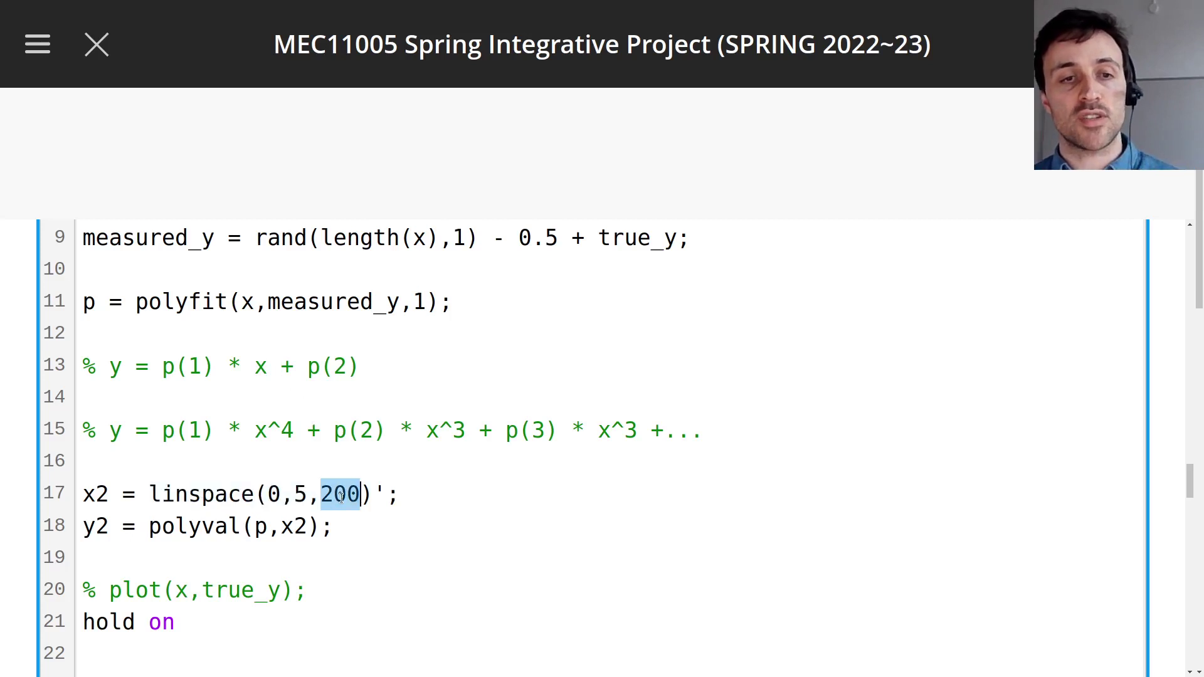
scroll(351, 499, up, 2)
scroll(328, 492, down, 2)
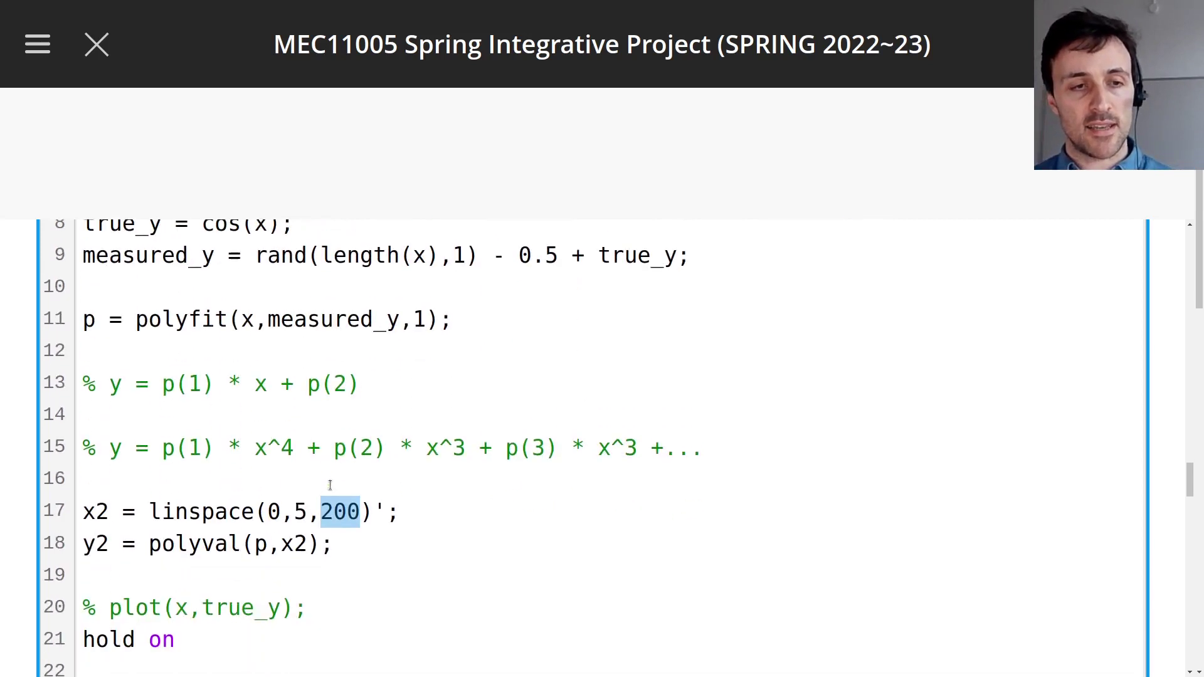
double_click(195, 527)
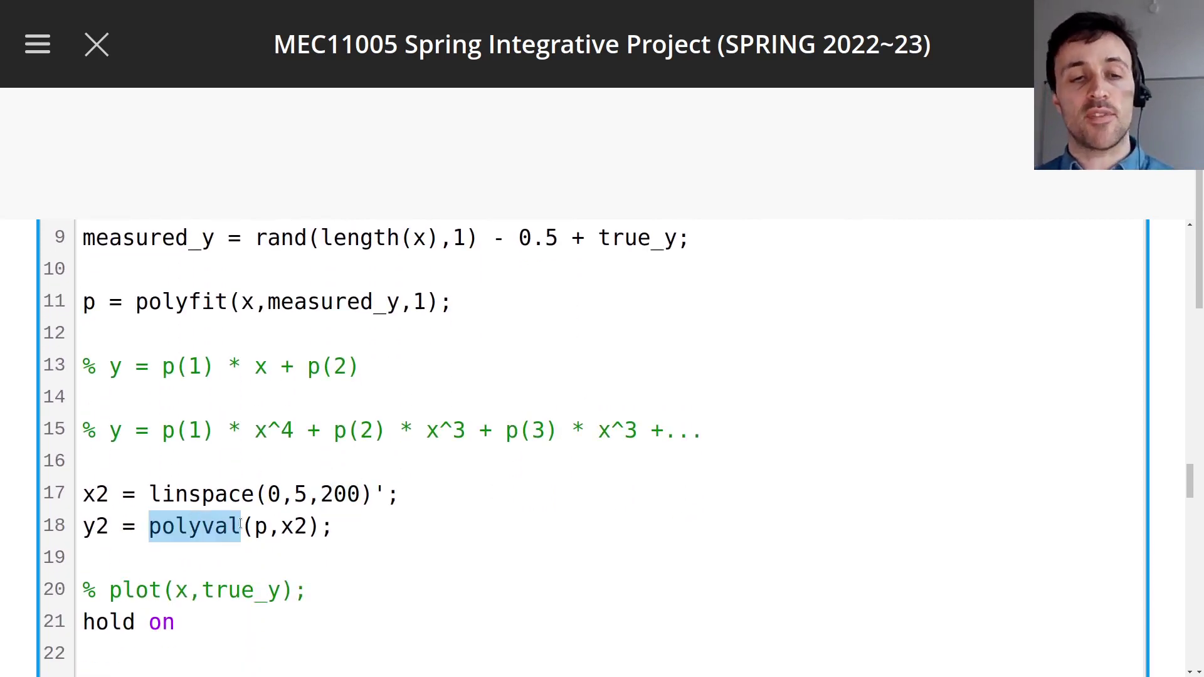
drag(160, 436, 663, 433)
double_click(289, 527)
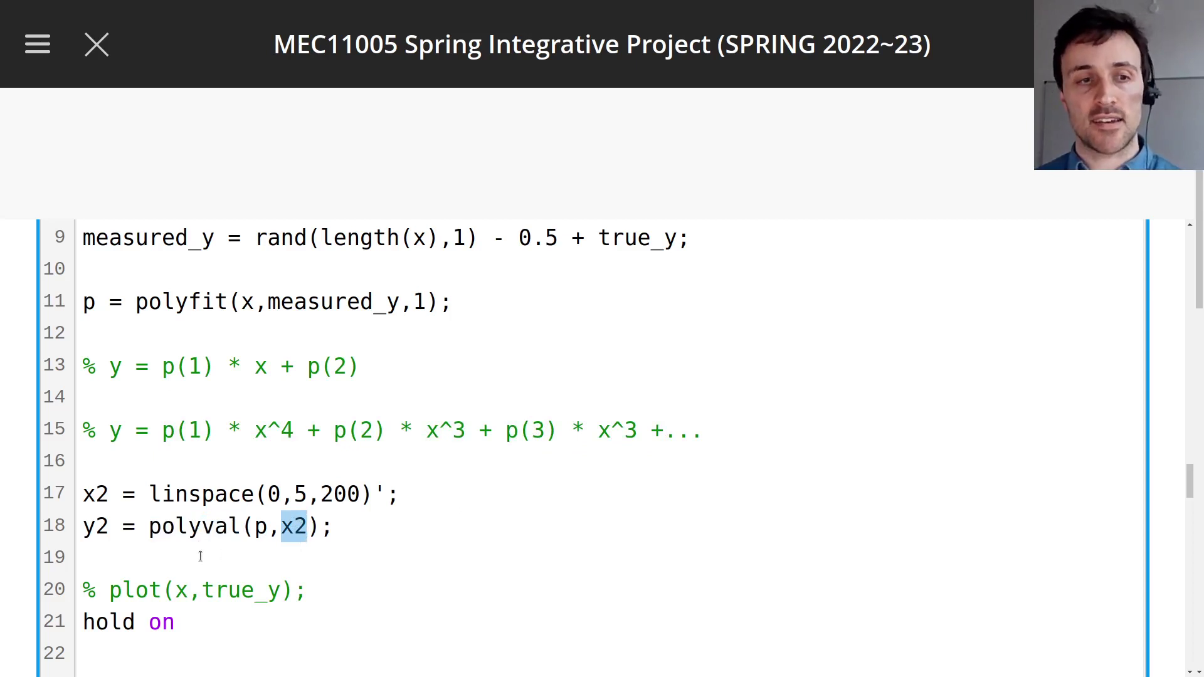
double_click(95, 494)
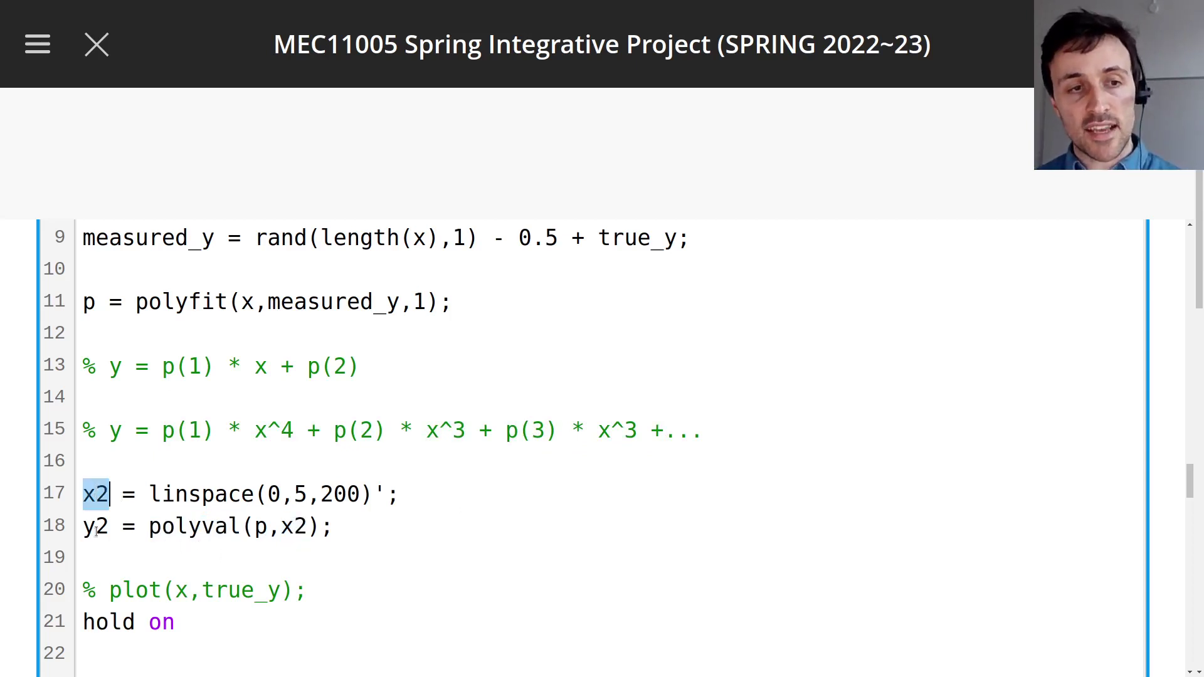
double_click(94, 528)
Step: Rename the fitted values y2 to poly_y on line 18
click(84, 530)
text(pol)
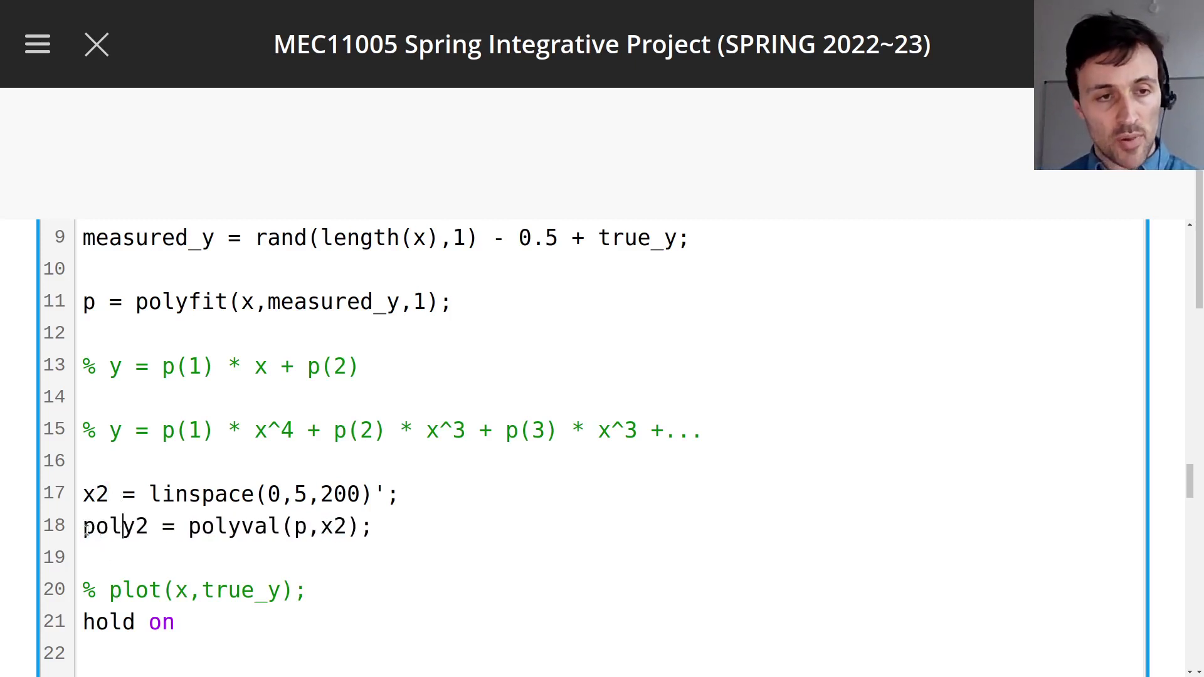
text(y_)
key(Right)
key(Delete)
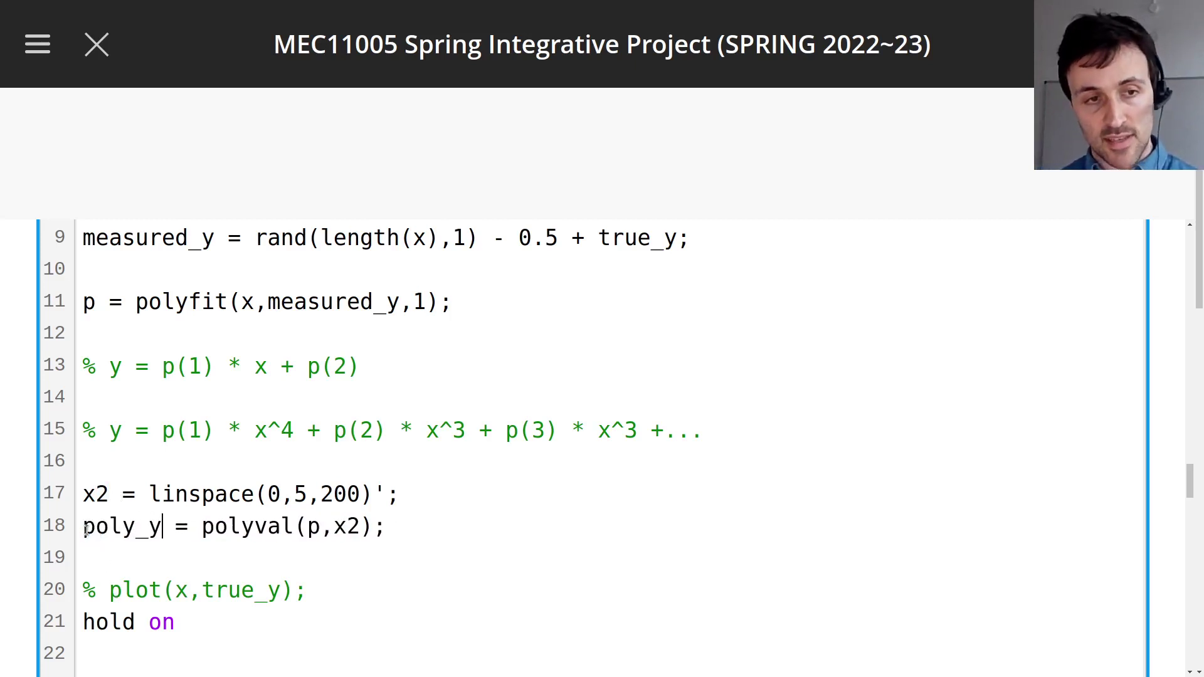
double_click(85, 530)
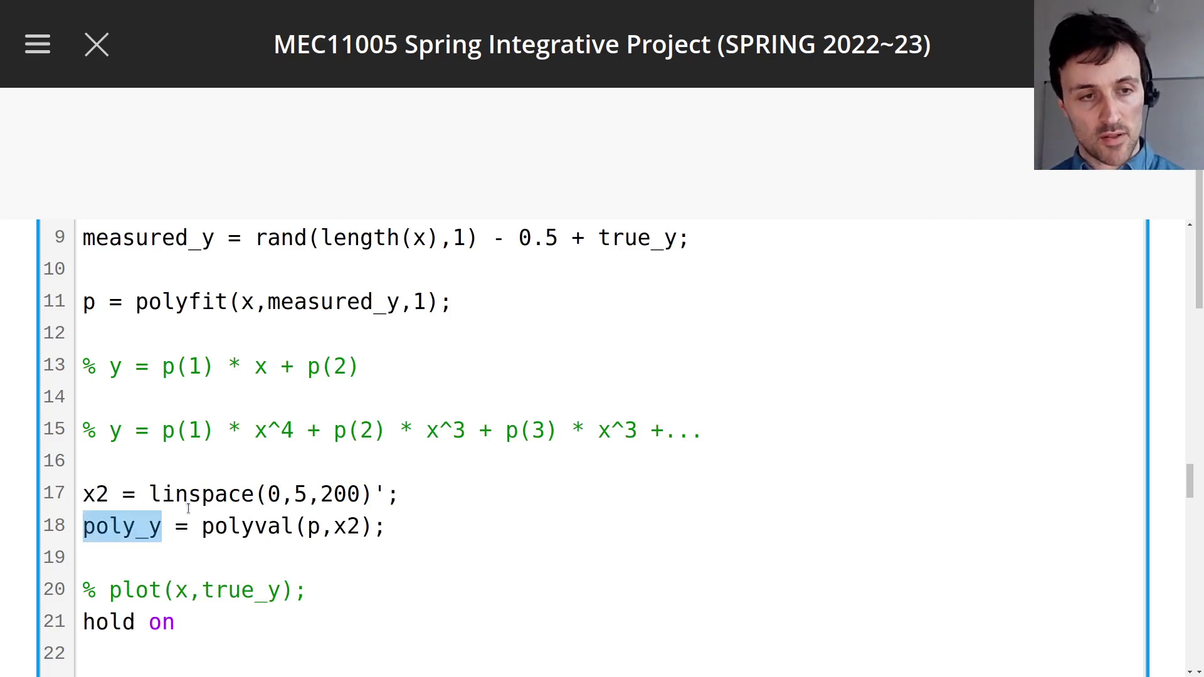
Step: Uncomment the true_y, measured_y and fit plot lines, plotting poly_y in the fit line
scroll(150, 502, down, 2)
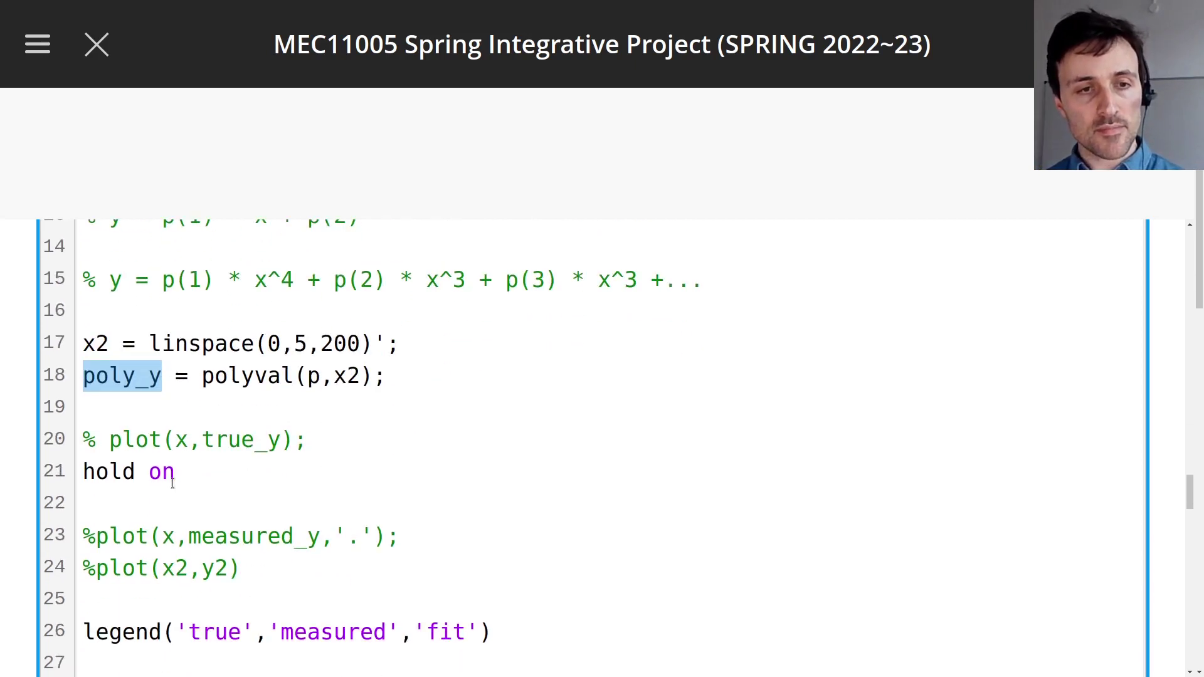
click(110, 440)
key(BackSpace)
key(BackSpace)
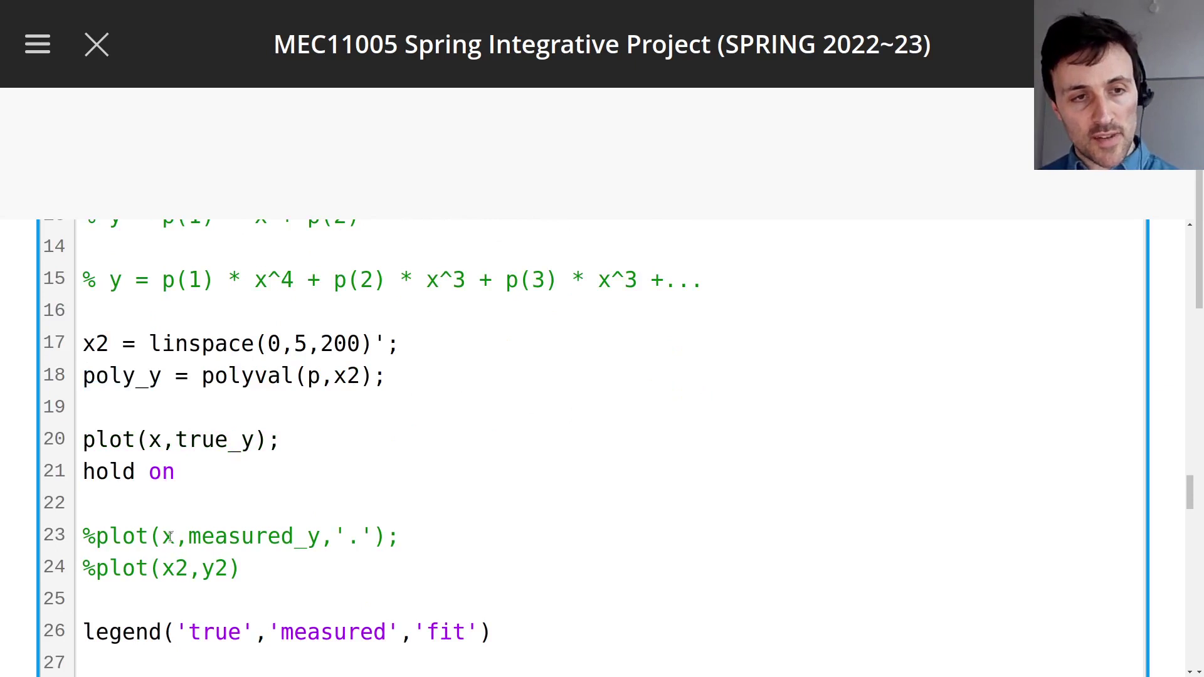
click(94, 537)
key(BackSpace)
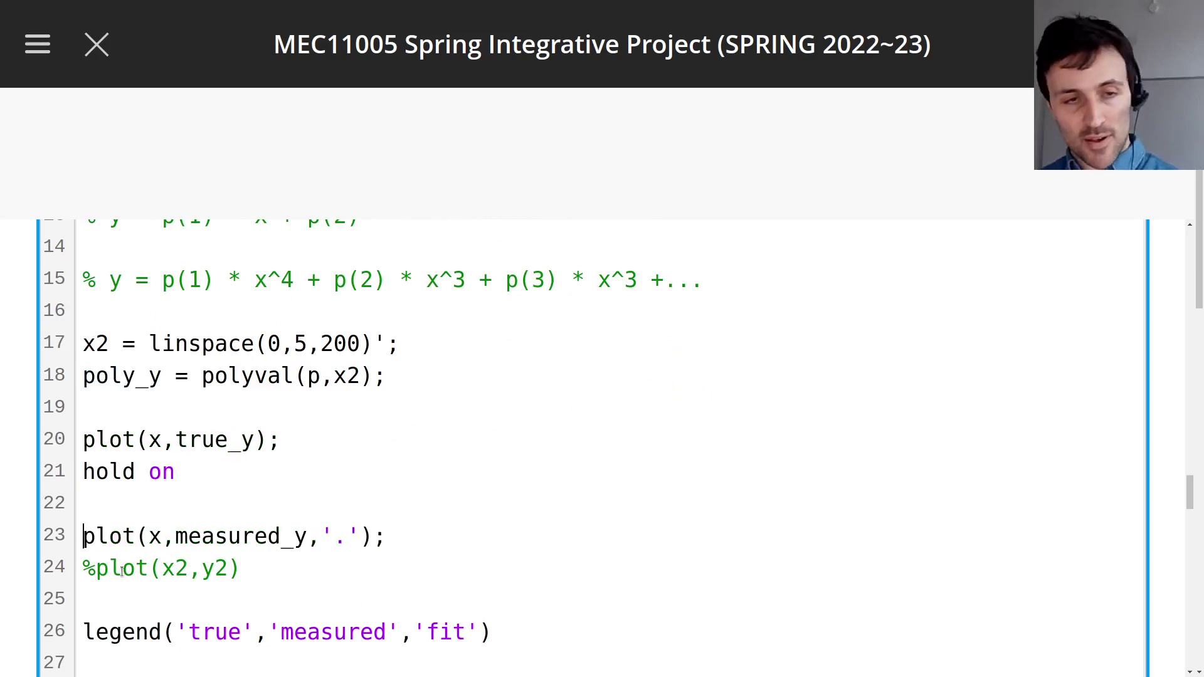
click(97, 570)
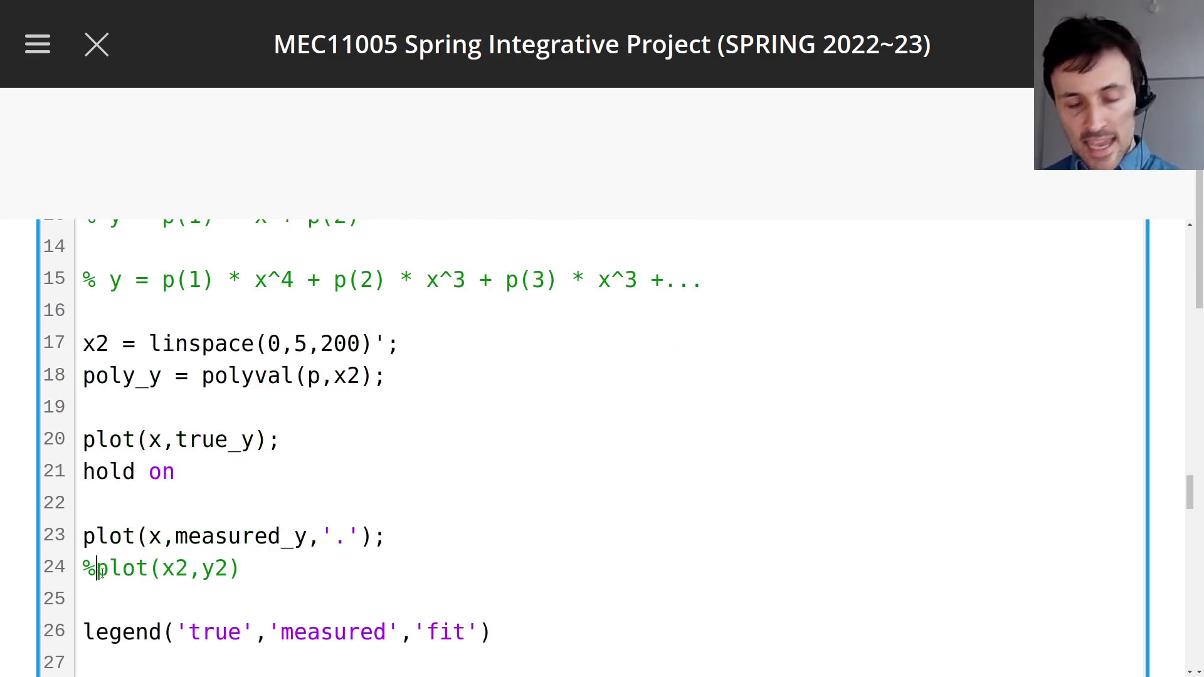
key(BackSpace)
double_click(199, 566)
text(poly_y)
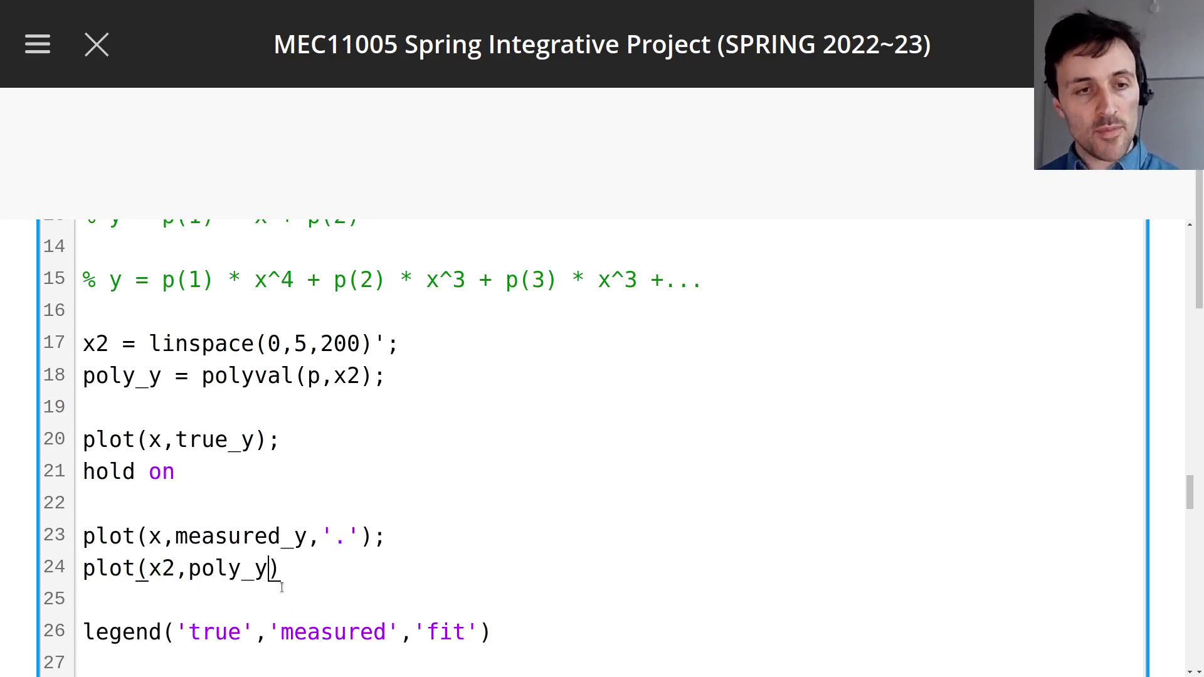
Step: Relabel the legend's fit entry 'polyfit' and uncomment the xlabel/ylabel line
scroll(352, 541, down, 1)
scroll(351, 540, down, 2)
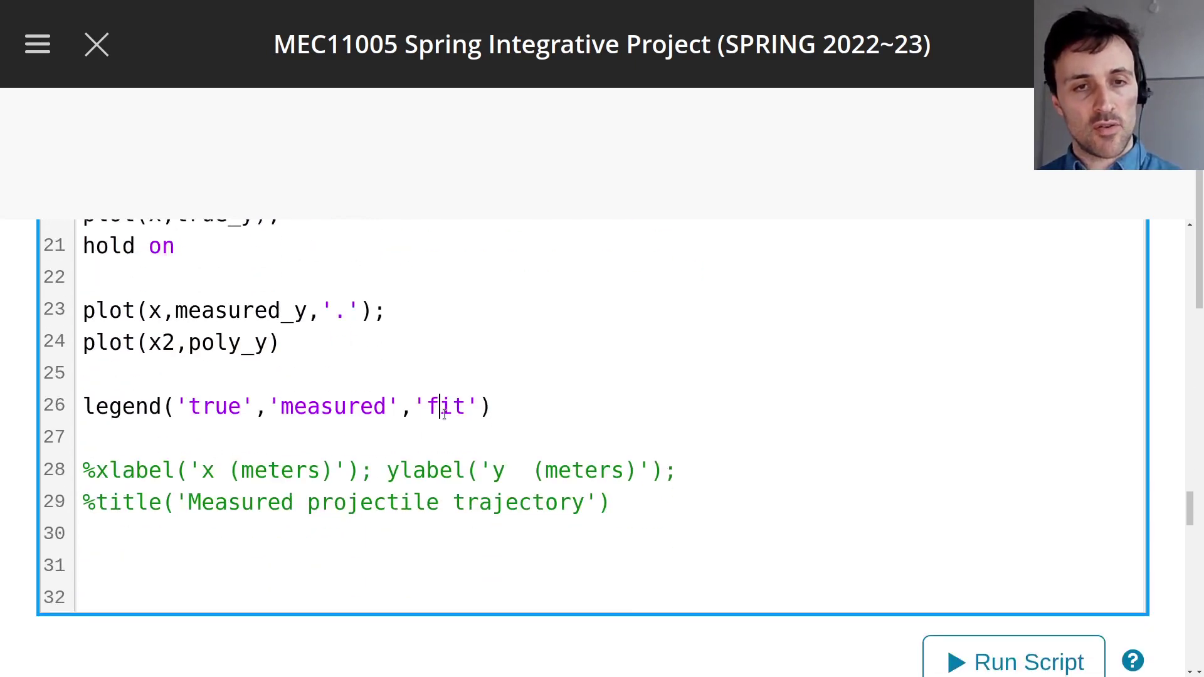
double_click(445, 408)
text(polyfit)
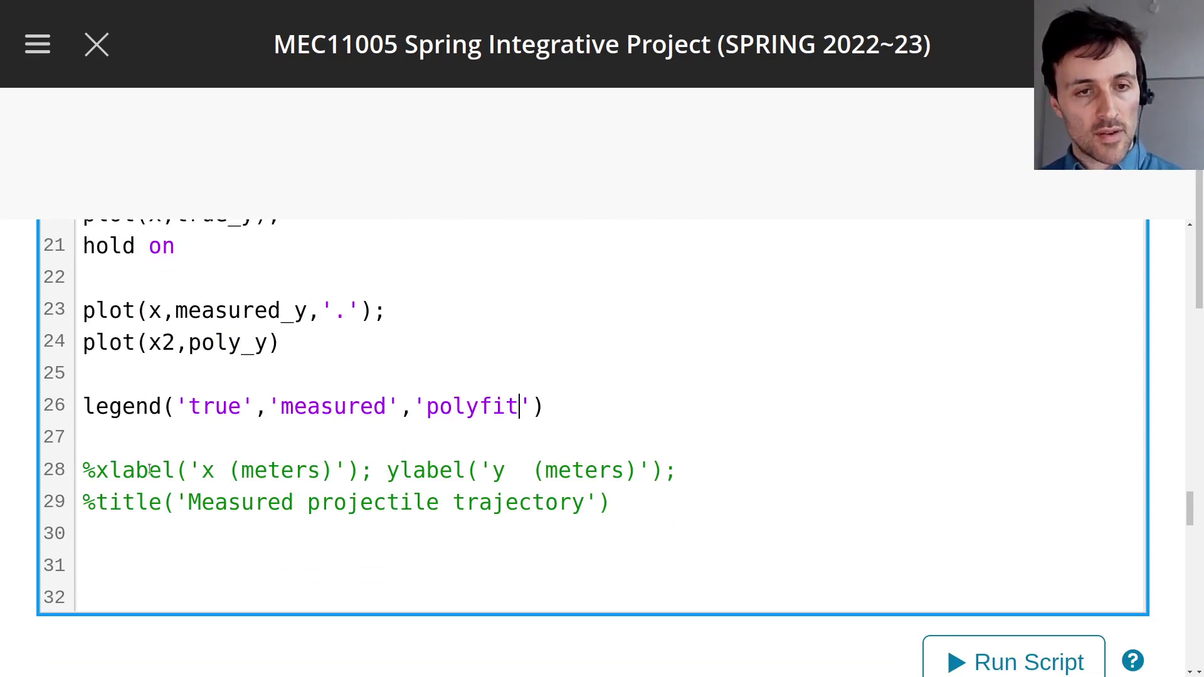
click(97, 469)
key(BackSpace)
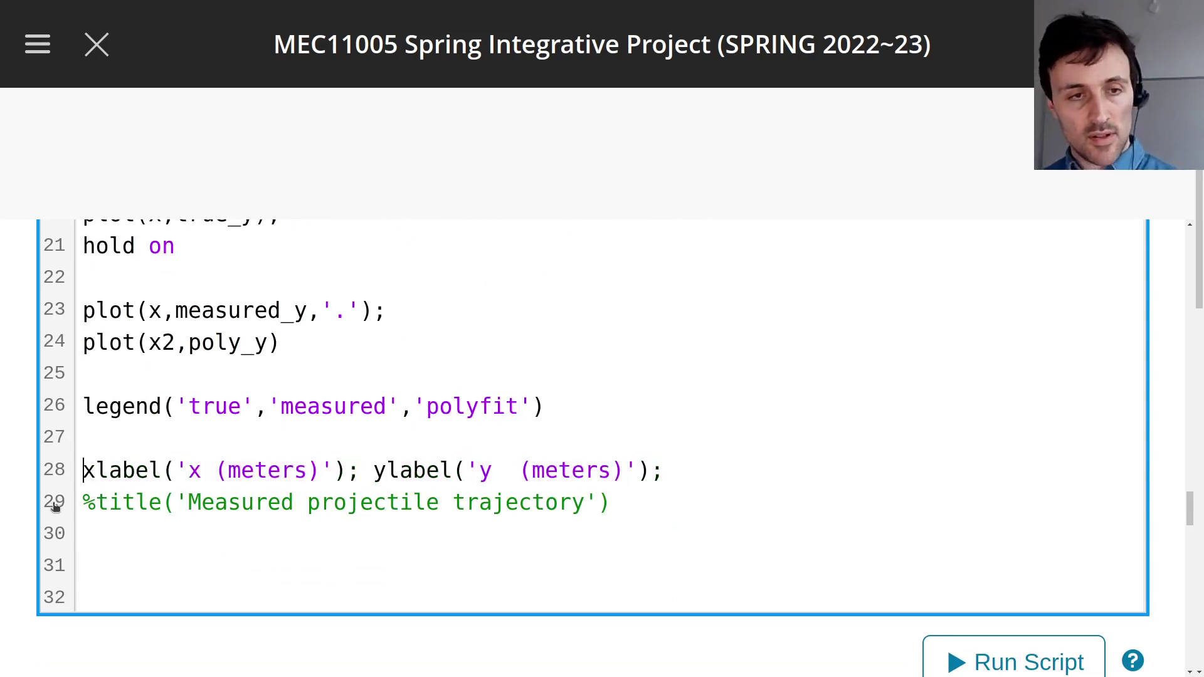
drag(630, 505, 82, 502)
Step: Run the script to produce the plot with the degree-1 straight-line fit
scroll(997, 560, down, 1)
scroll(996, 560, down, 2)
click(986, 593)
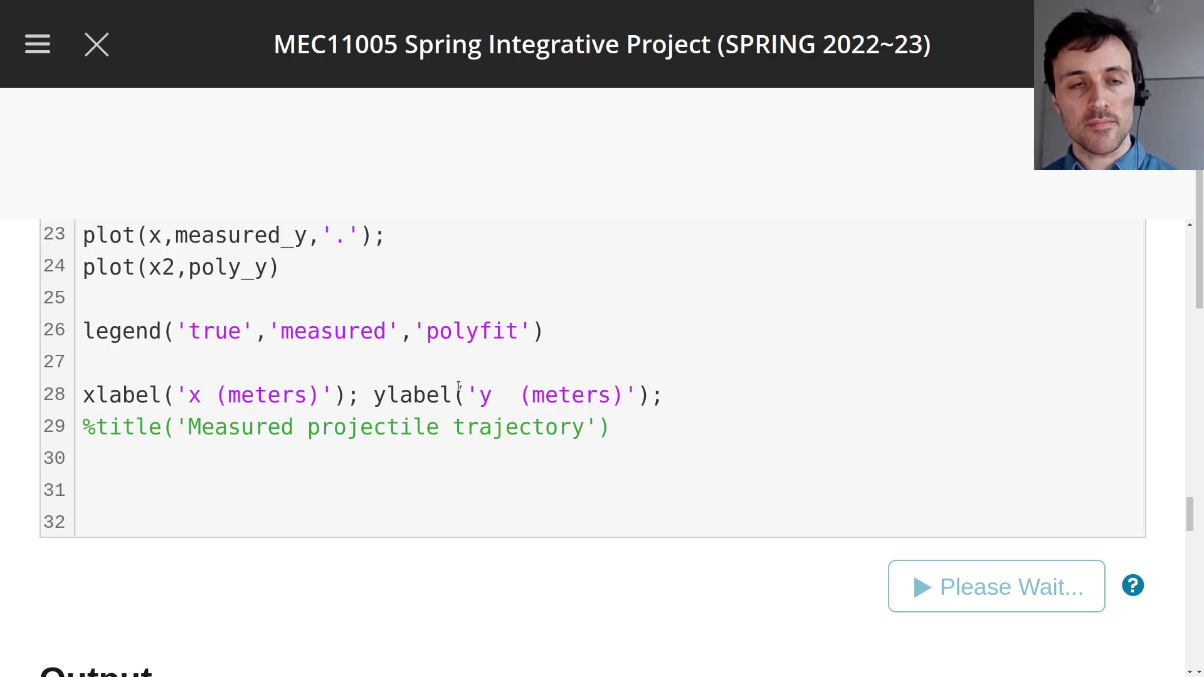
scroll(459, 387, down, 7)
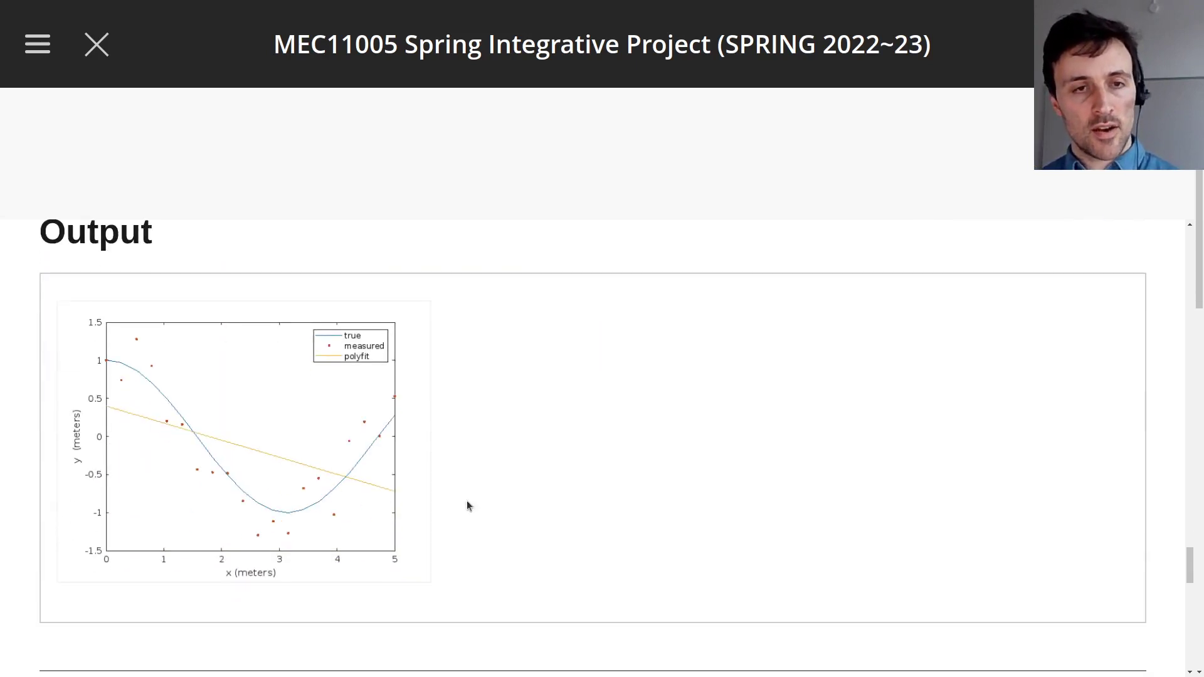
Step: Enlarge the output plot to inspect the straight-line fit, then close it and return to the code
click(304, 473)
scroll(1048, 517, down, 1)
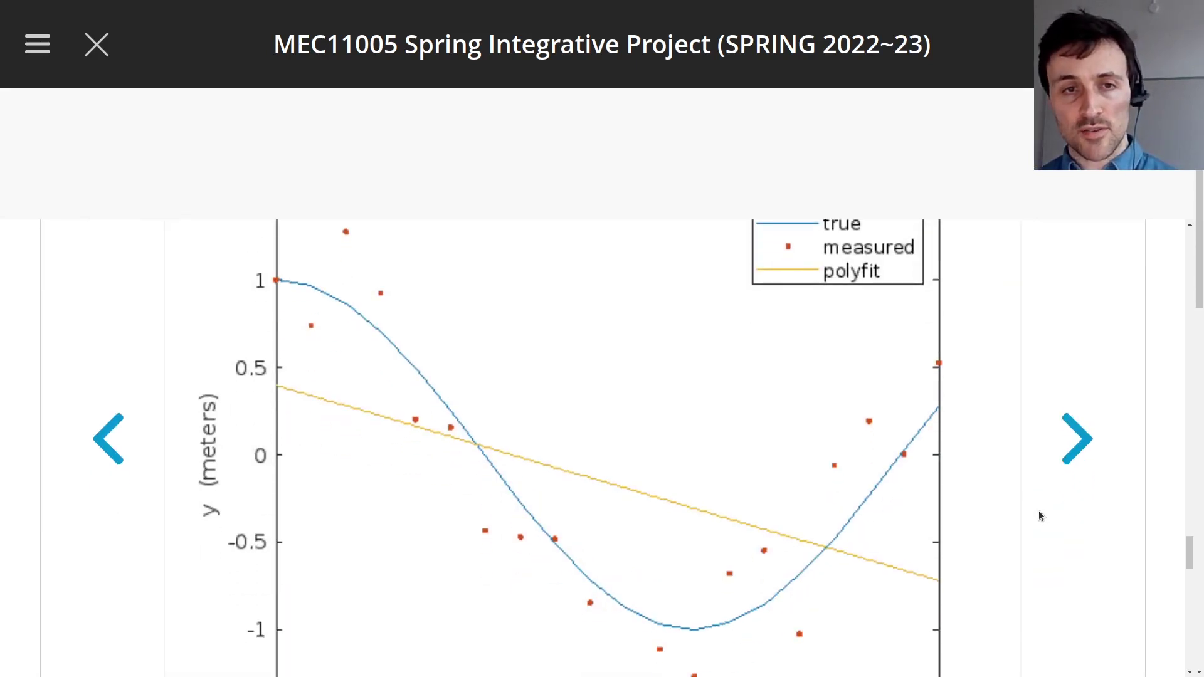
scroll(1039, 512, up, 1)
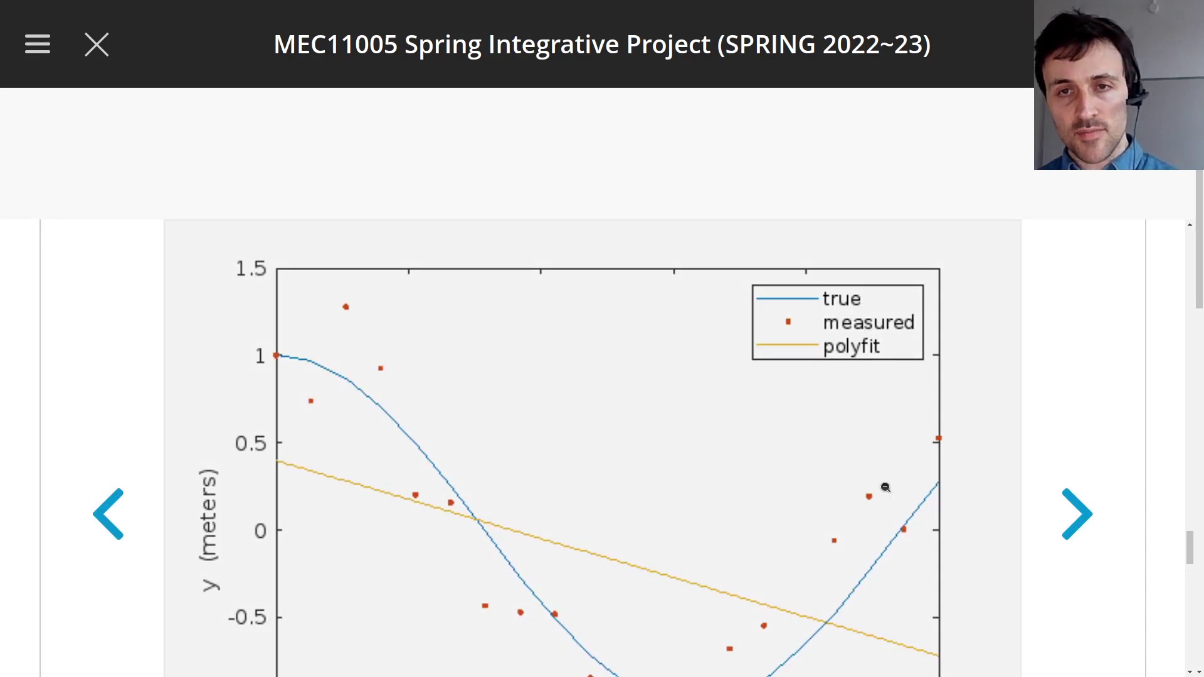
scroll(885, 487, down, 1)
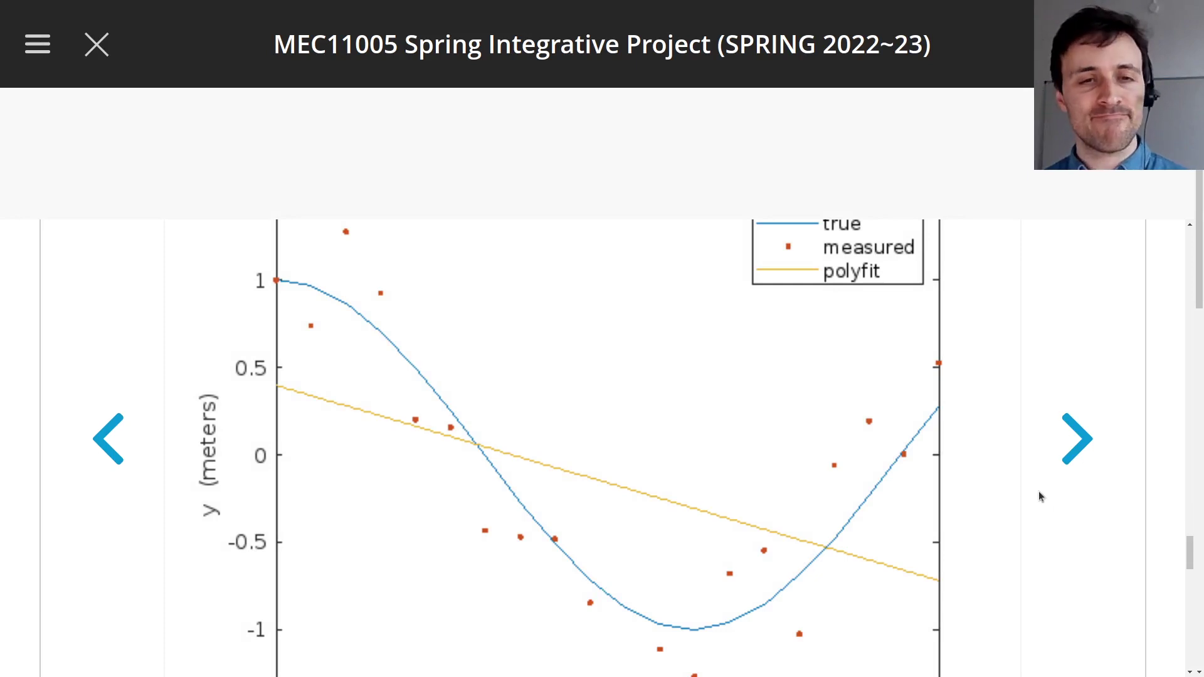
click(1038, 491)
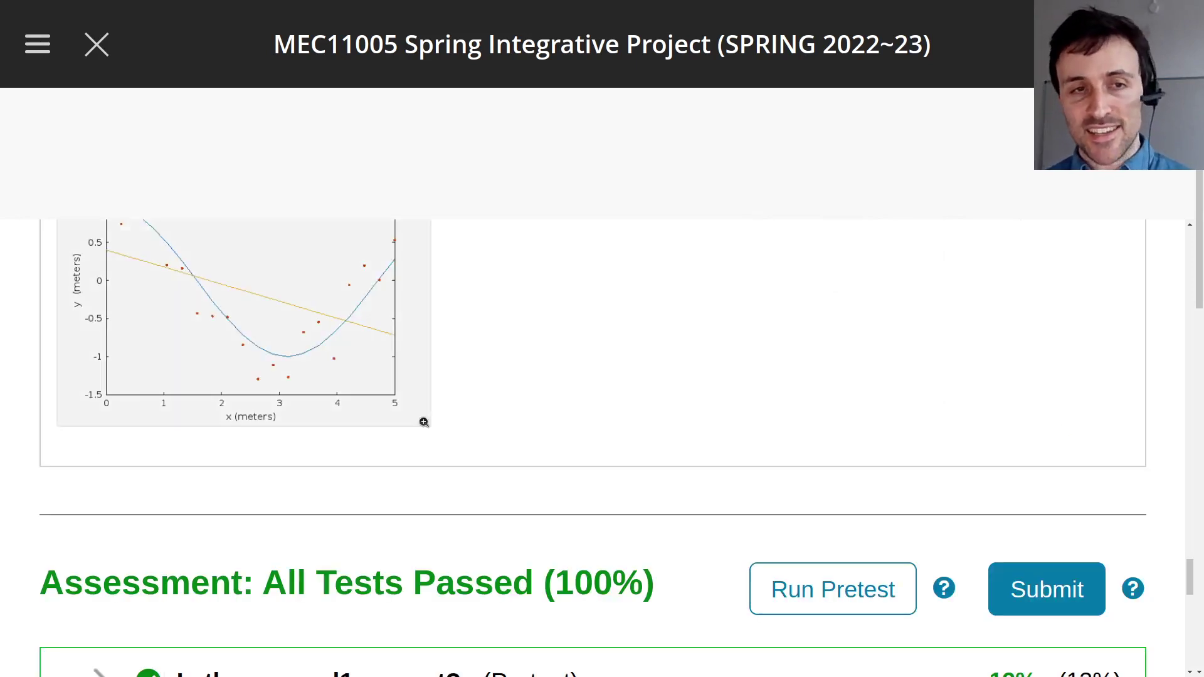
scroll(453, 494, up, 3)
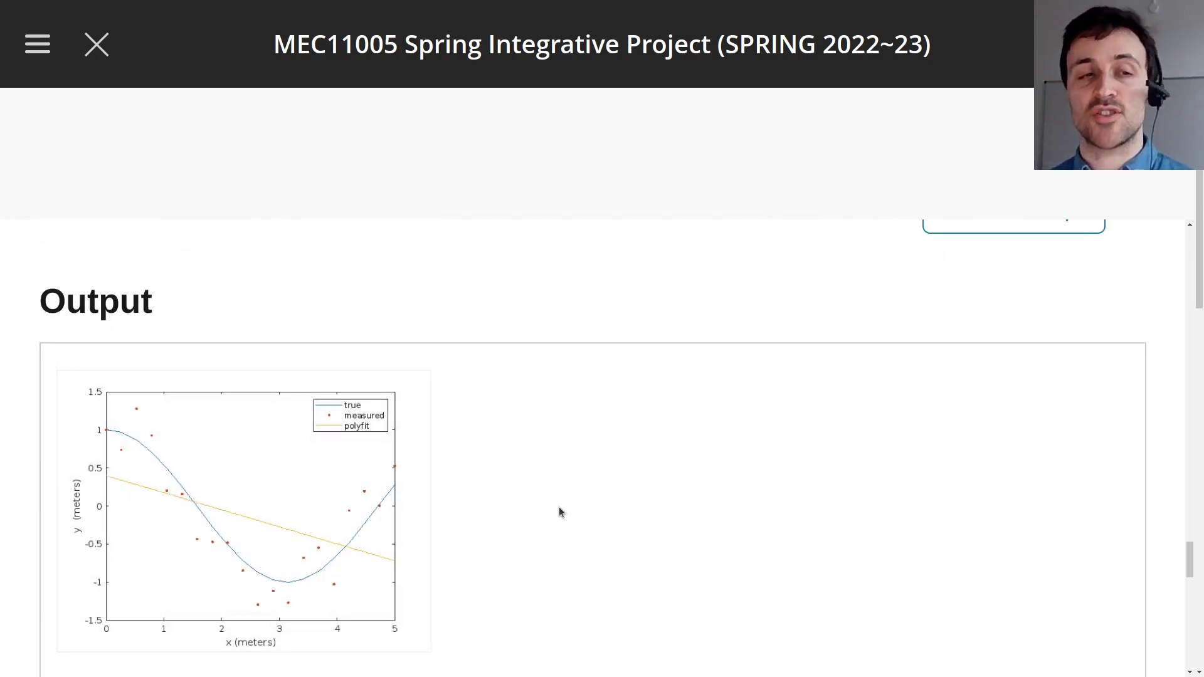
scroll(560, 506, down, 1)
scroll(555, 480, up, 1)
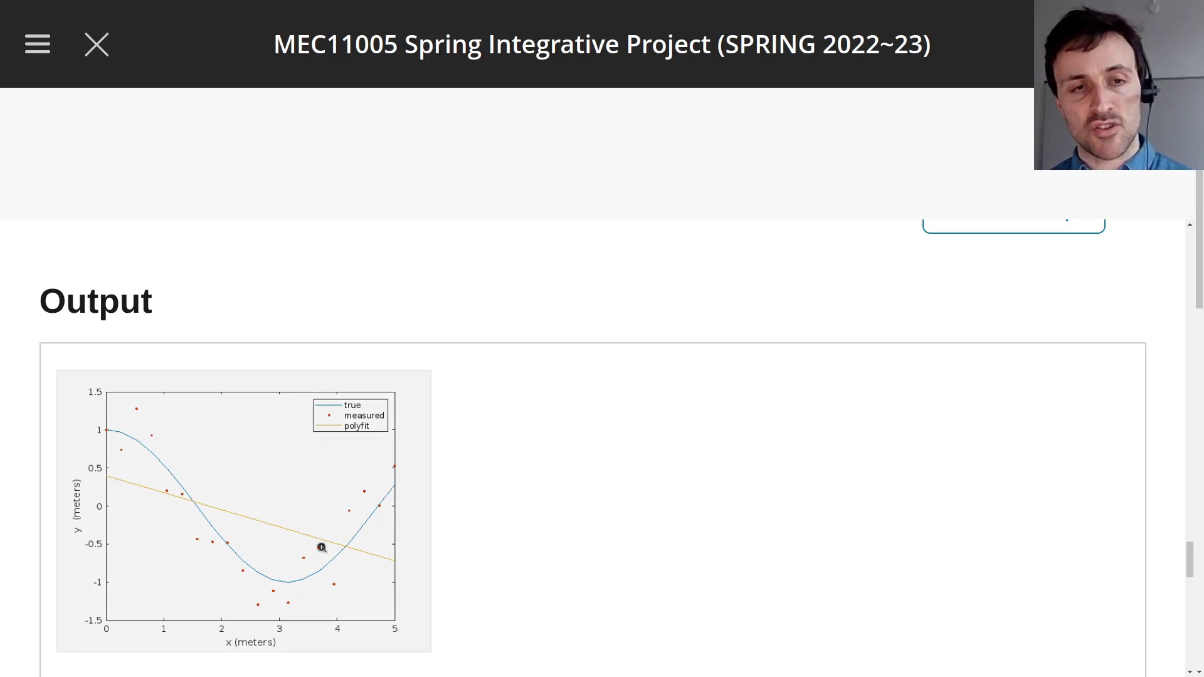
scroll(477, 529, up, 10)
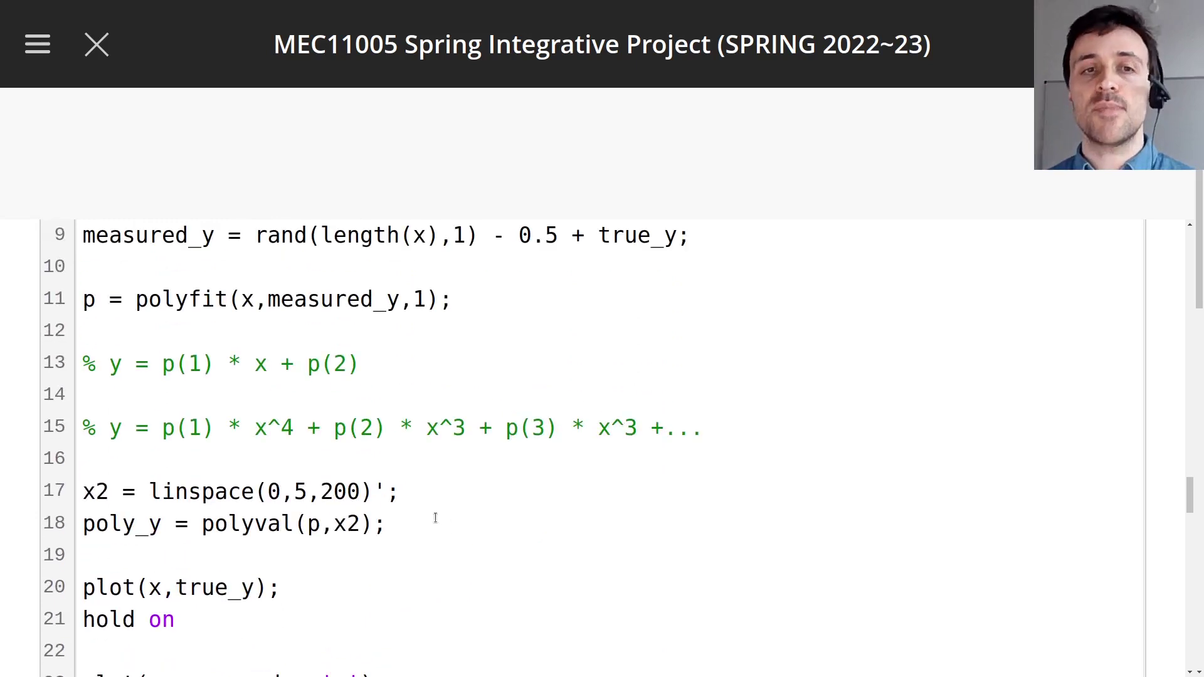
Step: Change the polyfit degree from 1 to 4
scroll(436, 517, up, 2)
scroll(425, 489, down, 1)
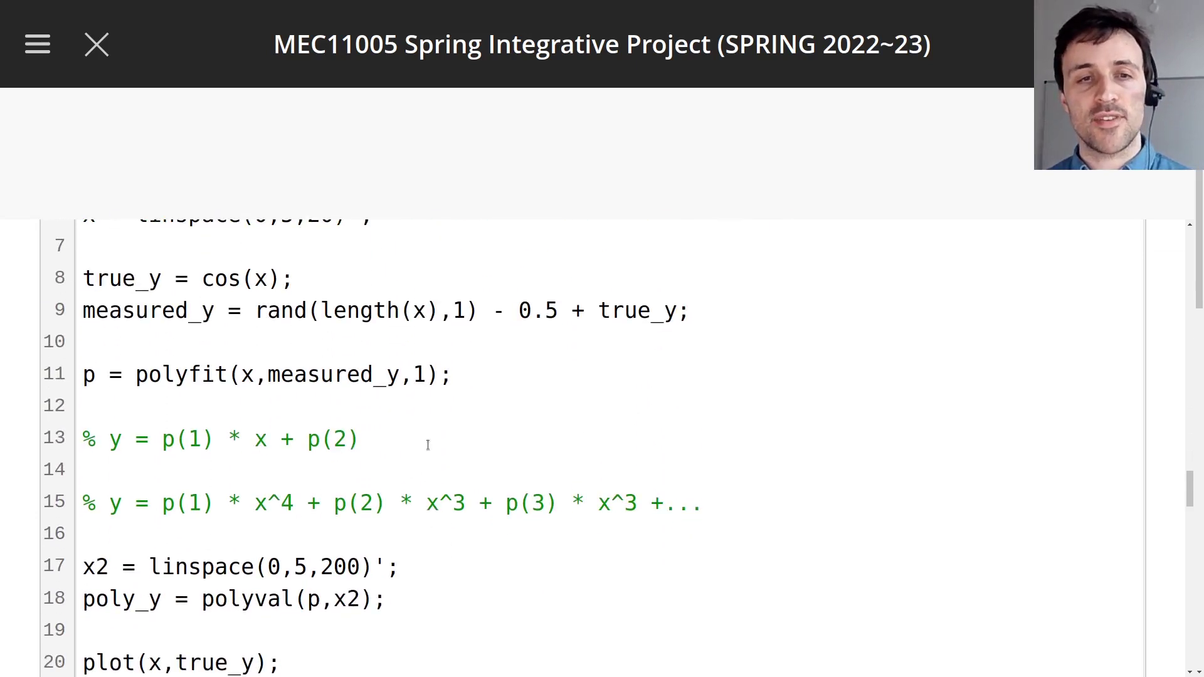
double_click(422, 377)
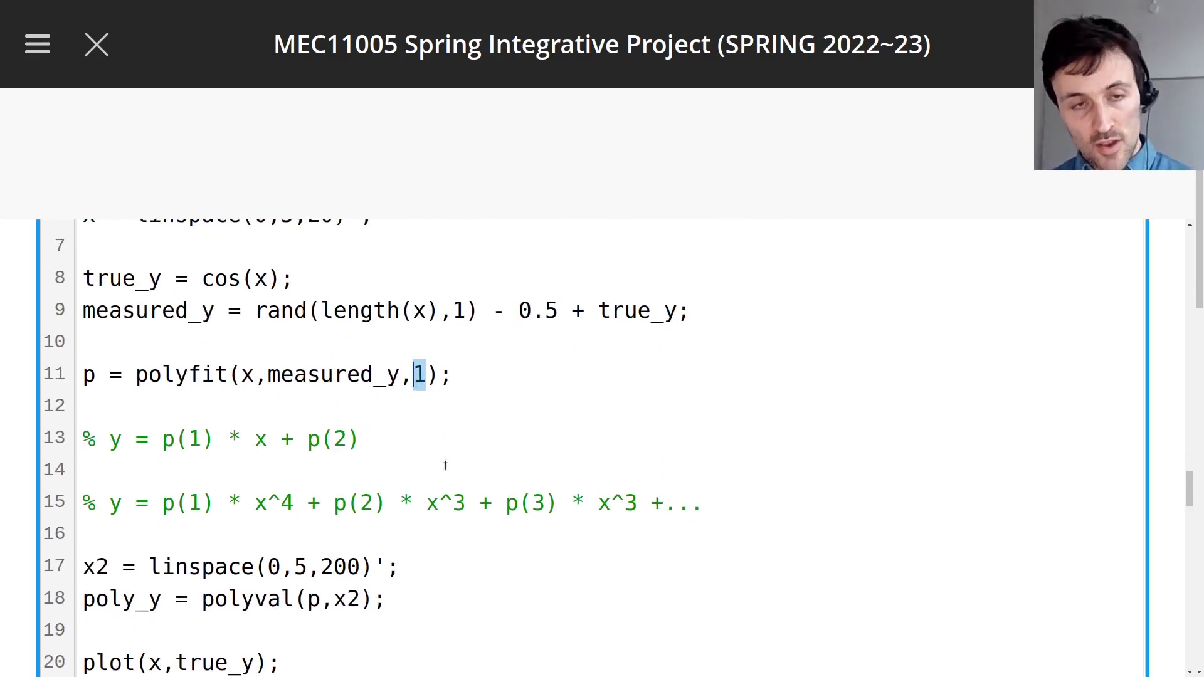
text(4)
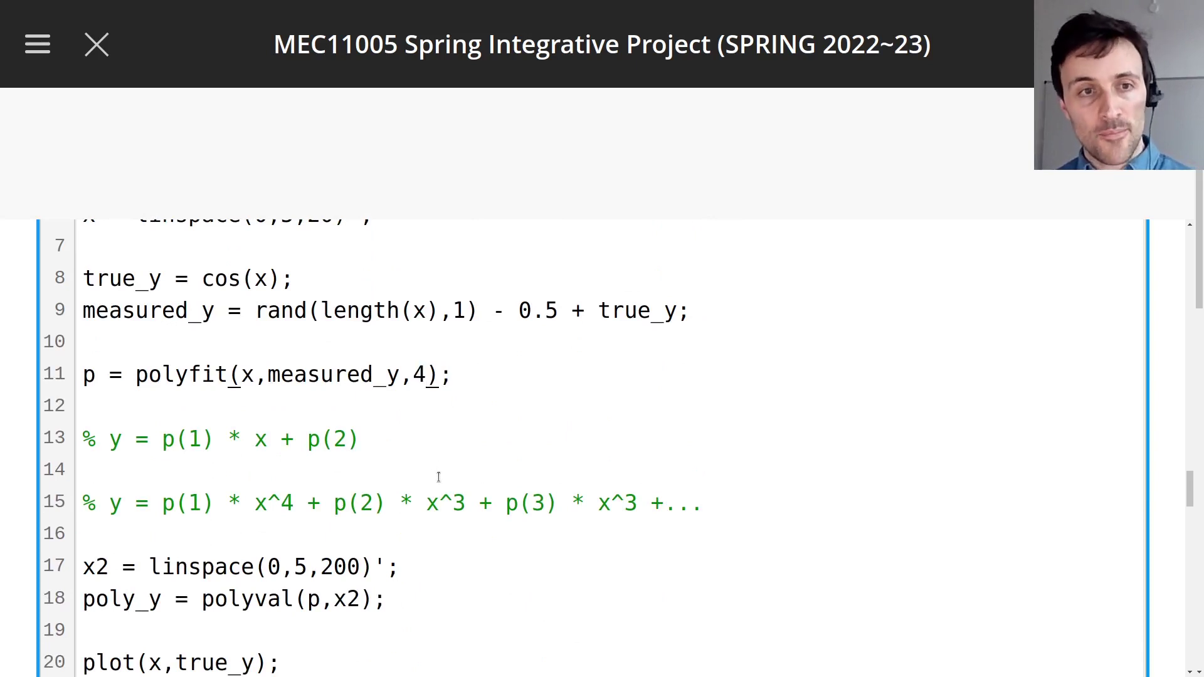
Step: Correct the second x^3 in the expansion comment to x^2 so it reads p(3) * x^2
drag(254, 503, 295, 504)
drag(426, 503, 467, 504)
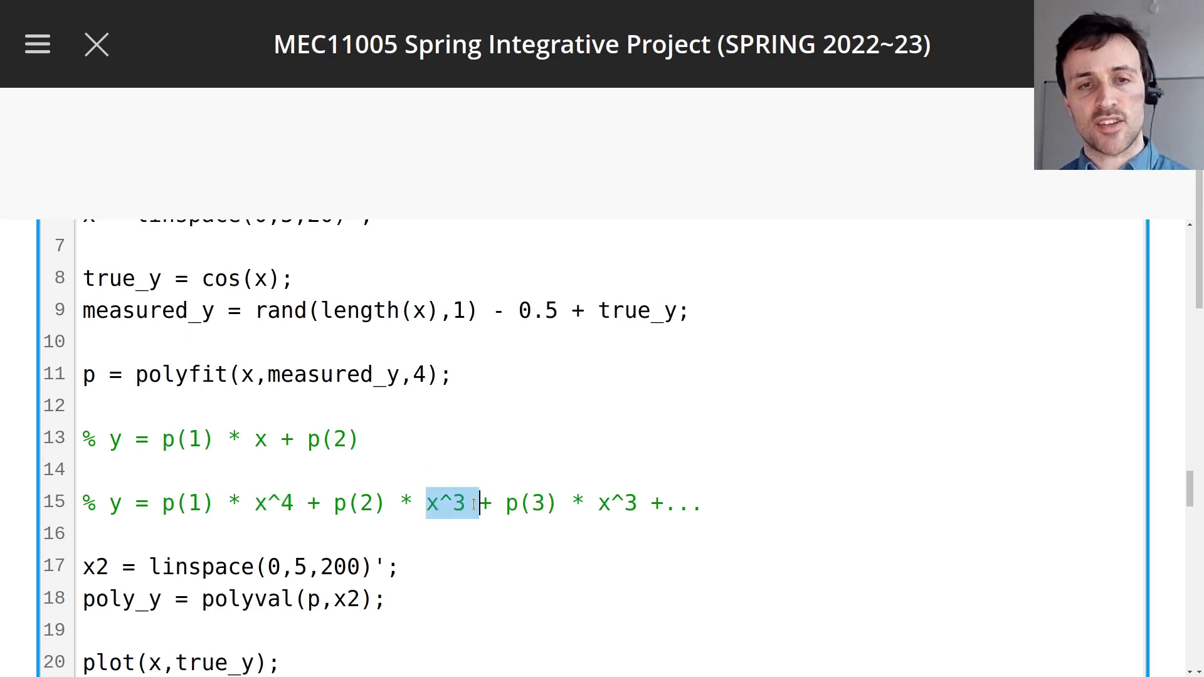
drag(625, 503, 634, 502)
text(2)
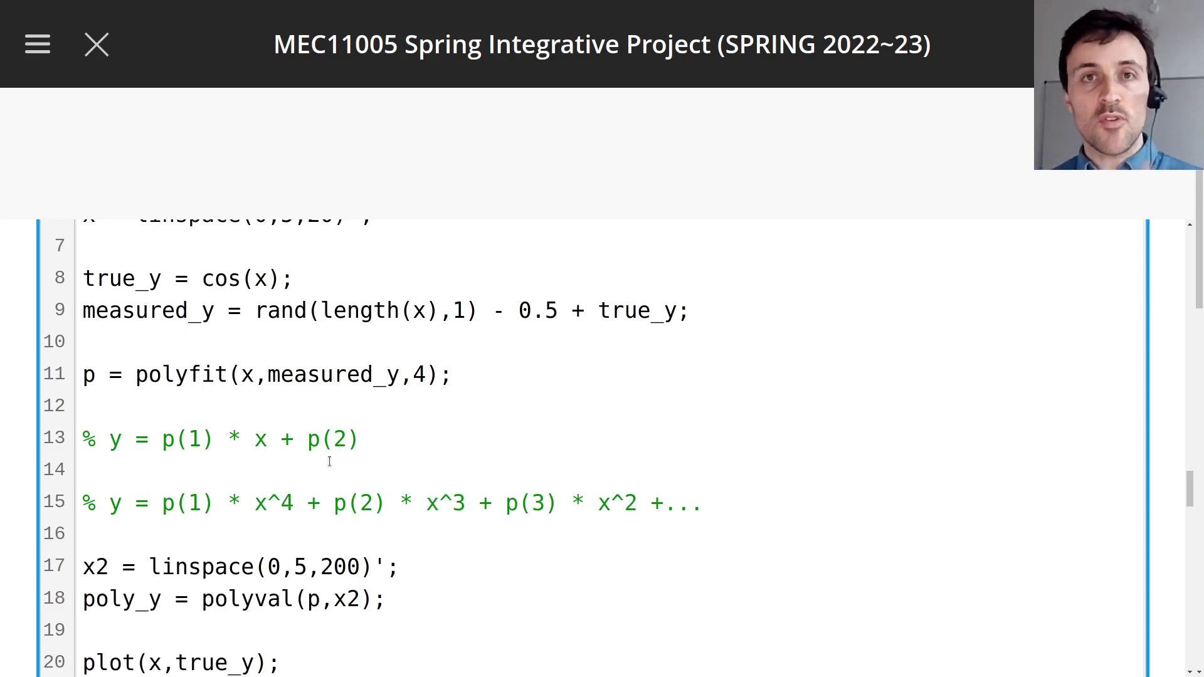
click(190, 504)
click(373, 504)
click(582, 505)
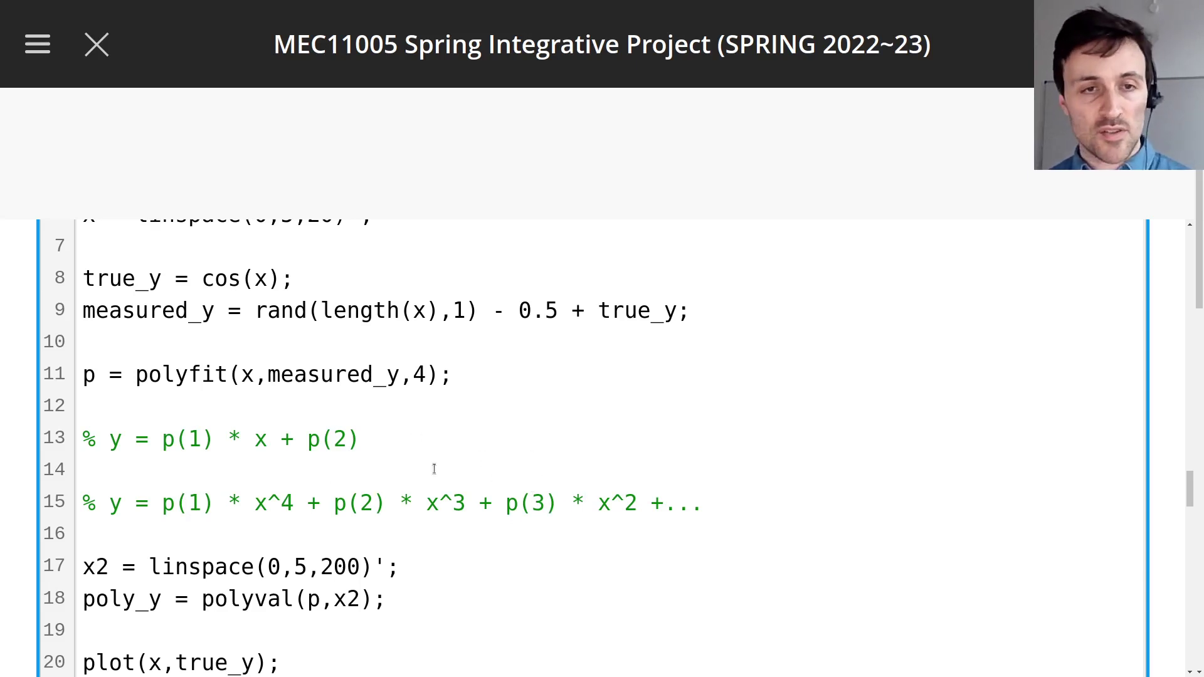
scroll(434, 469, down, 2)
drag(201, 524, 368, 524)
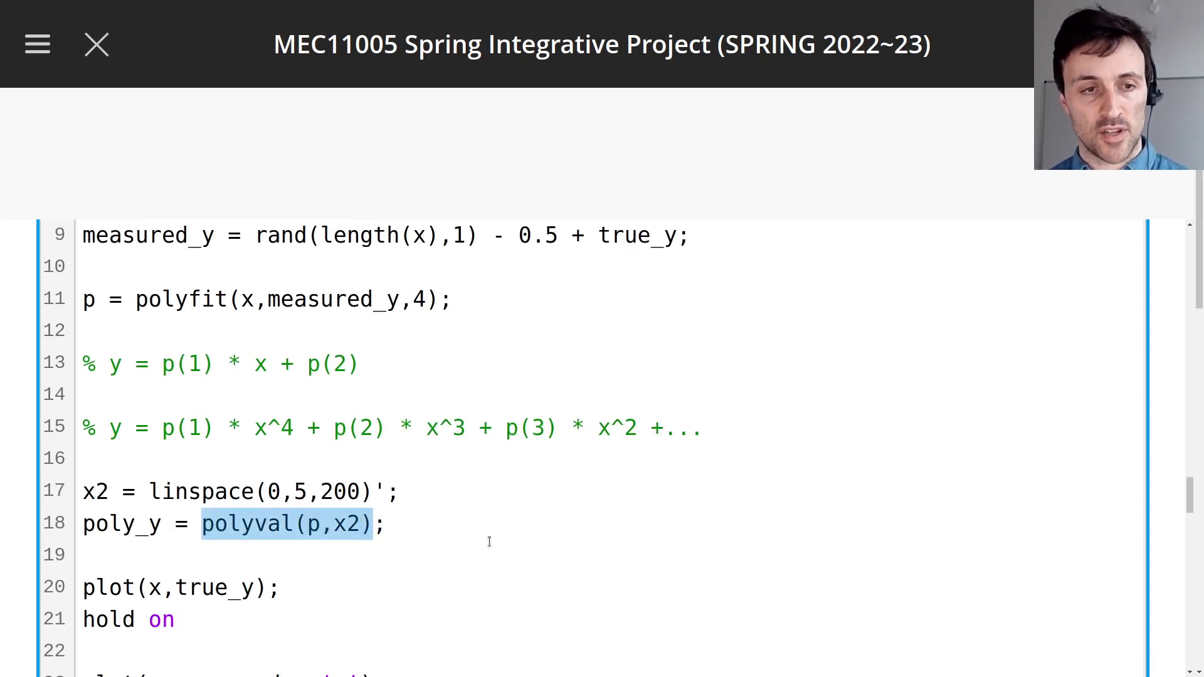
scroll(573, 526, down, 5)
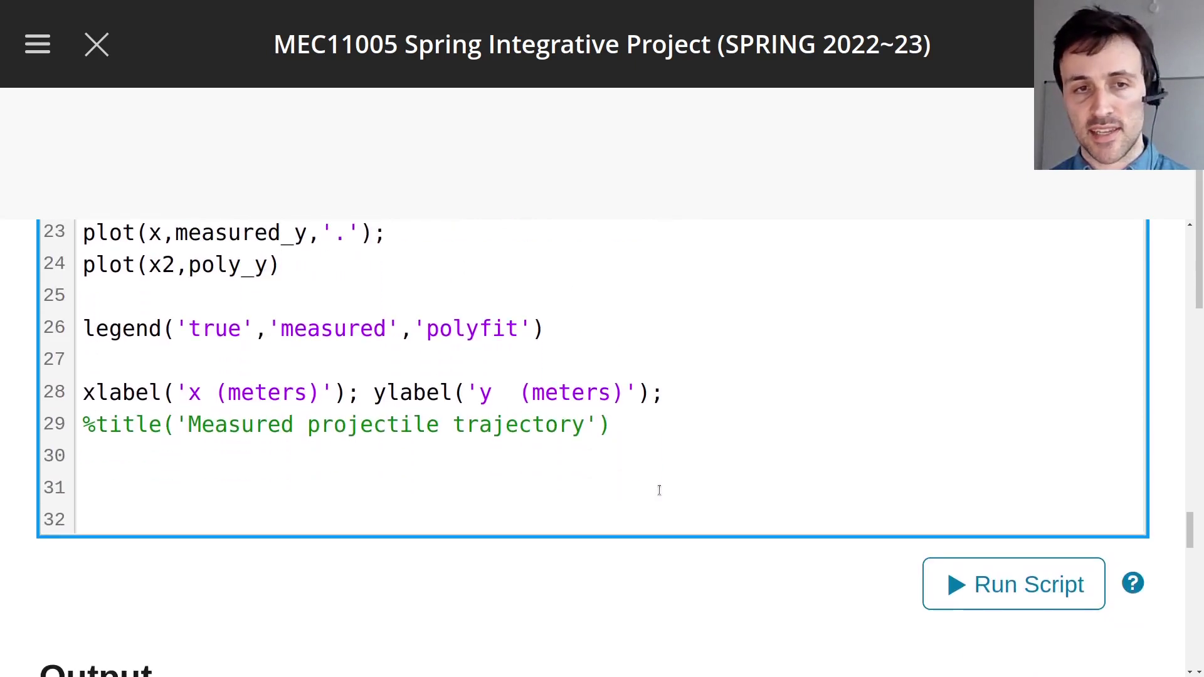
Step: Rerun the script with degree 4 and enlarge the resulting output plot
click(1013, 579)
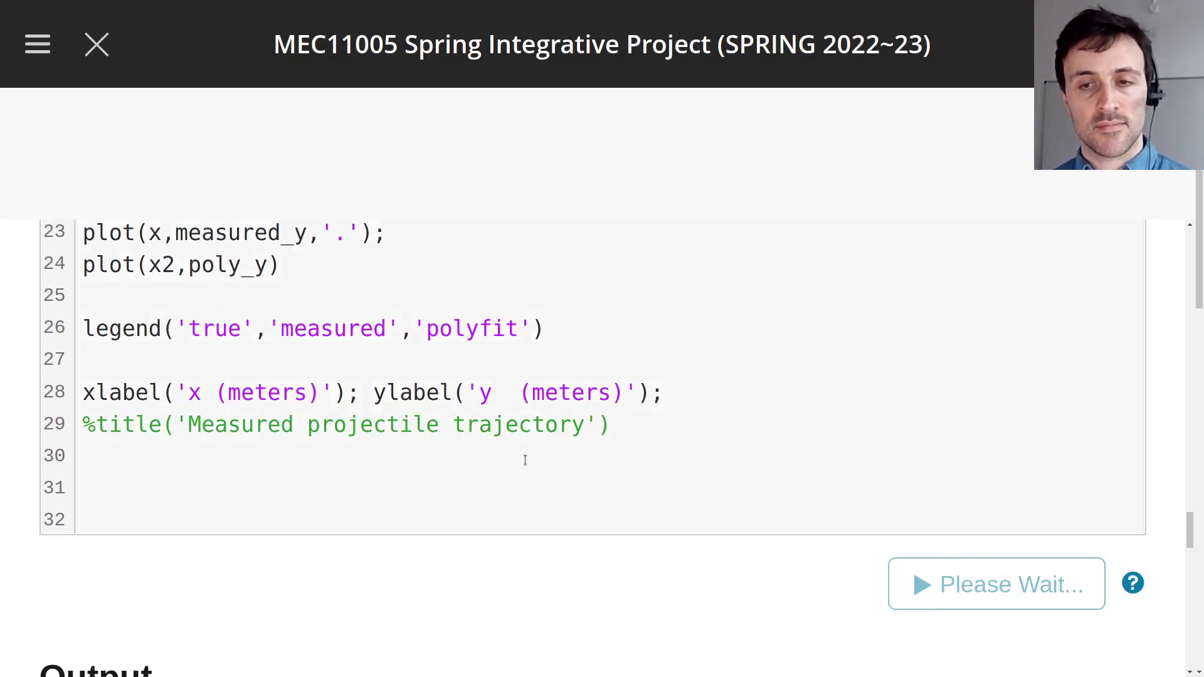
scroll(525, 460, down, 8)
click(321, 438)
scroll(654, 453, down, 1)
scroll(654, 453, up, 1)
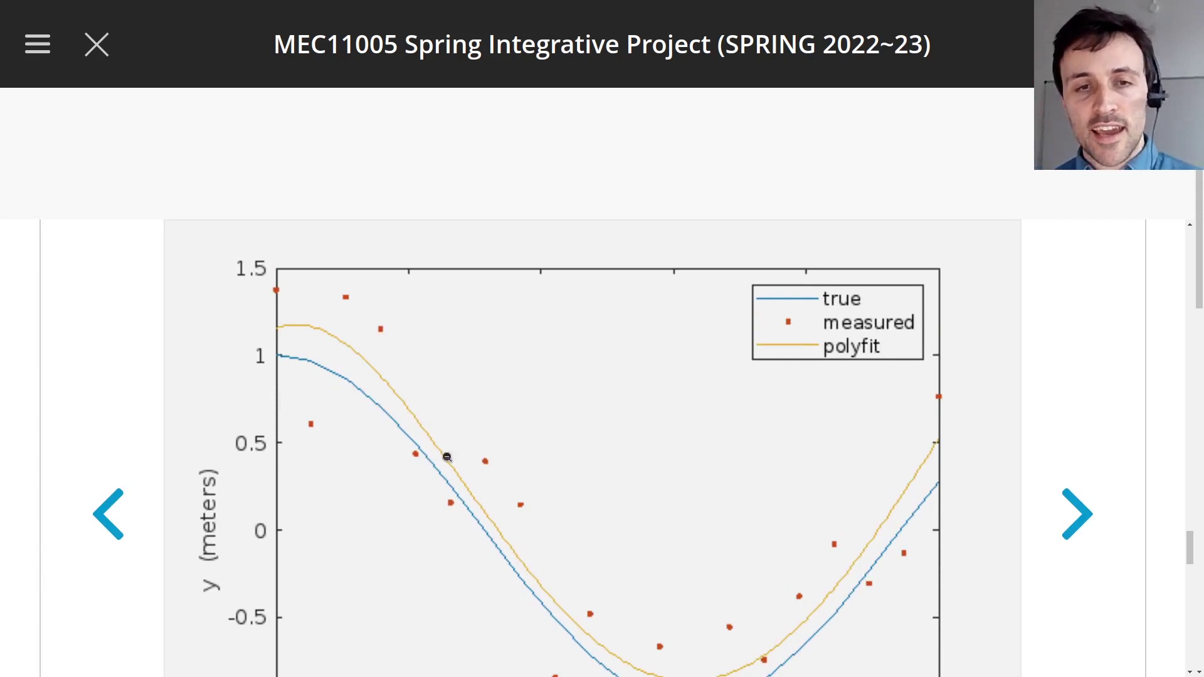
scroll(508, 534, down, 1)
click(507, 534)
Step: Reopen the enlarged plot to compare the degree-4 curve with the true cosine, then close it
click(359, 420)
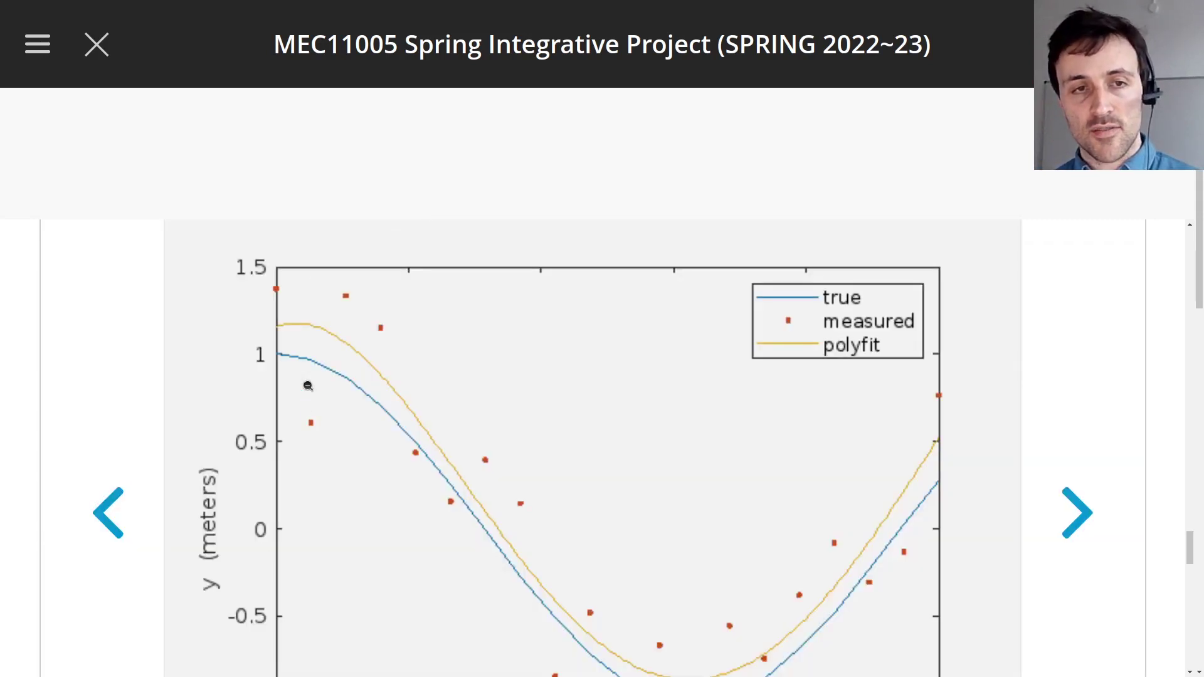
scroll(893, 474, down, 1)
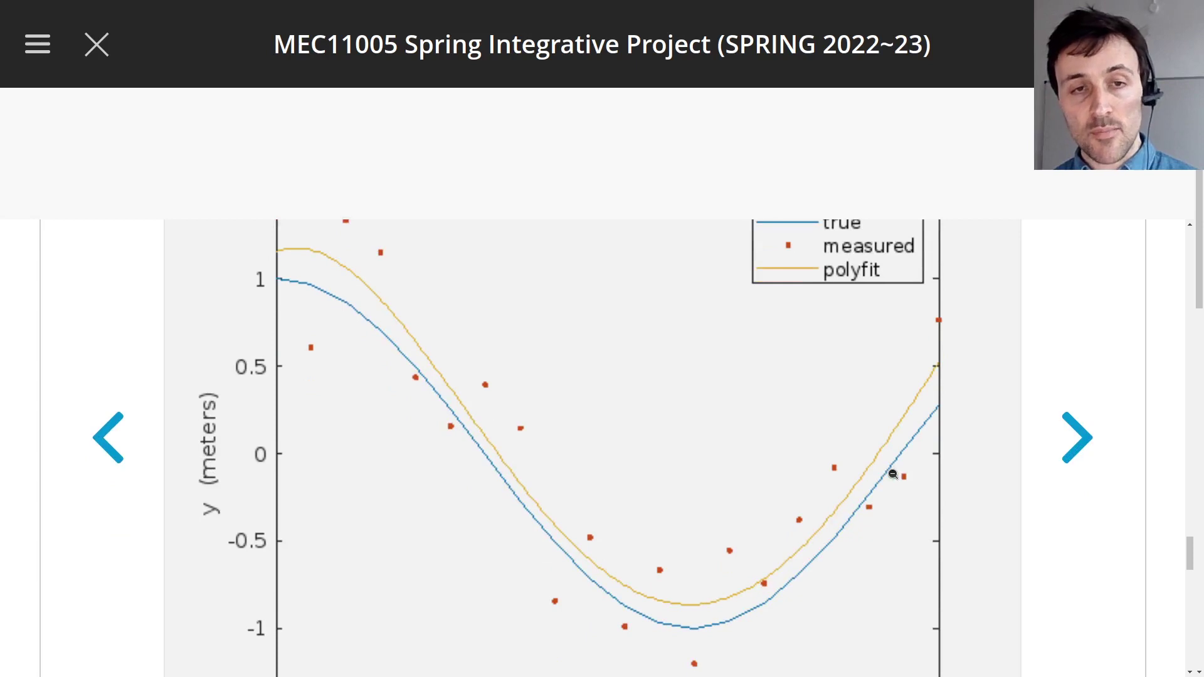
scroll(893, 475, up, 1)
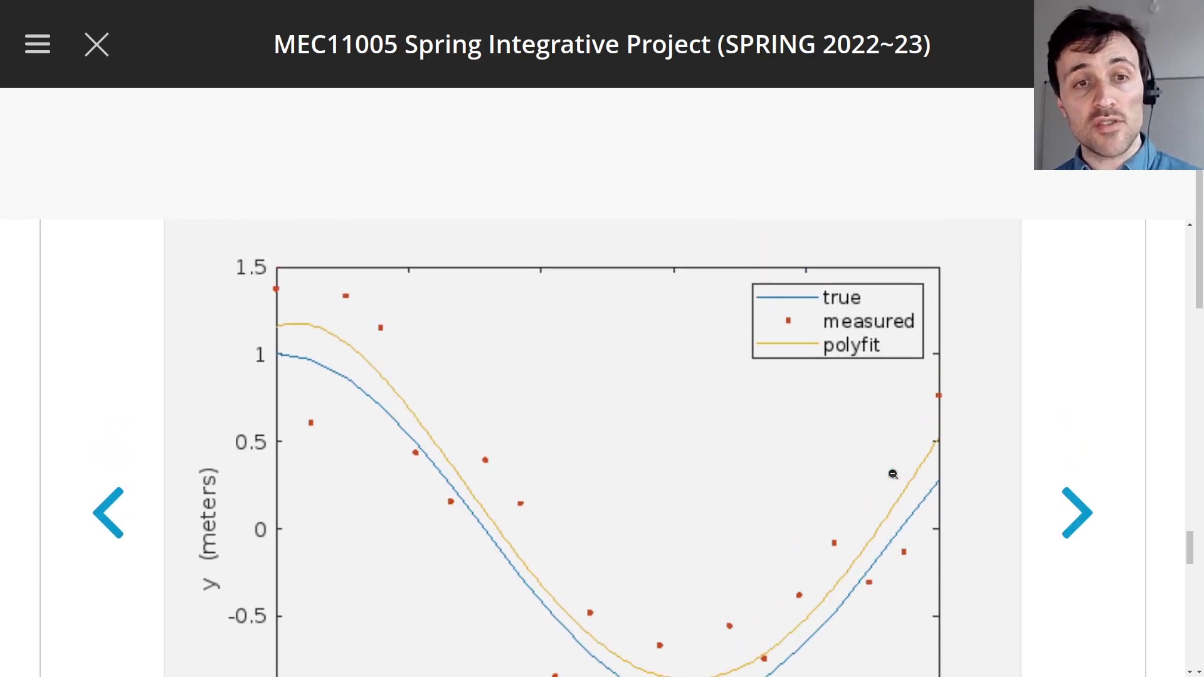
scroll(893, 475, down, 1)
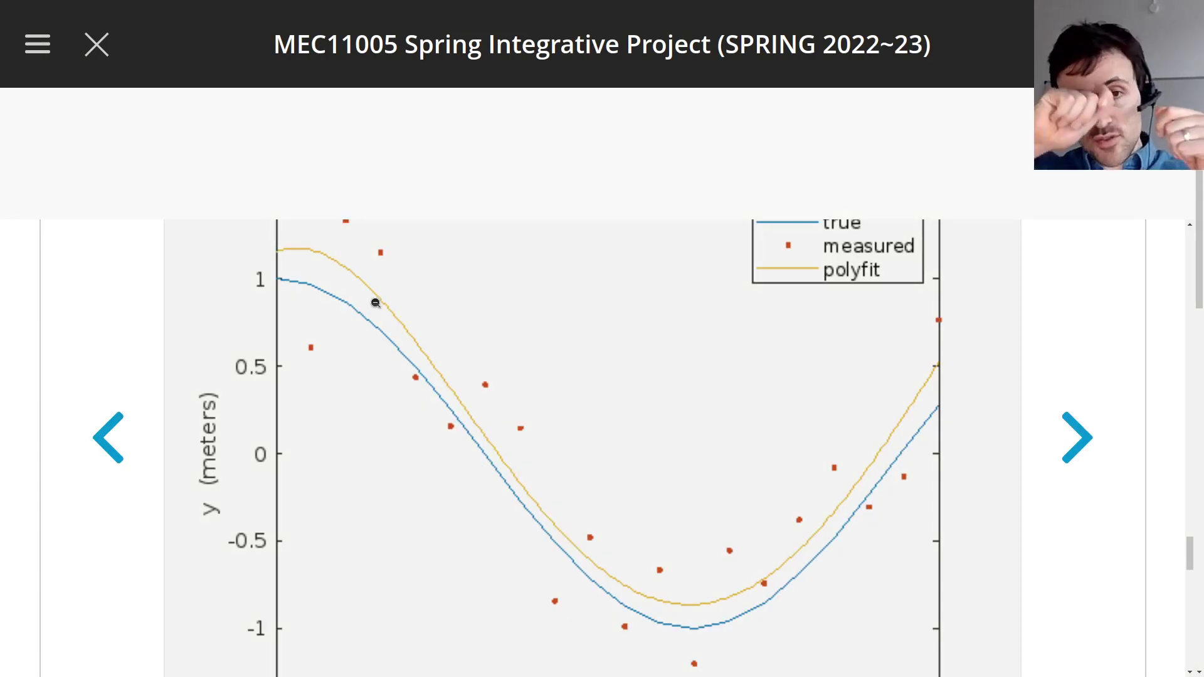
scroll(600, 408, down, 1)
click(601, 410)
click(505, 330)
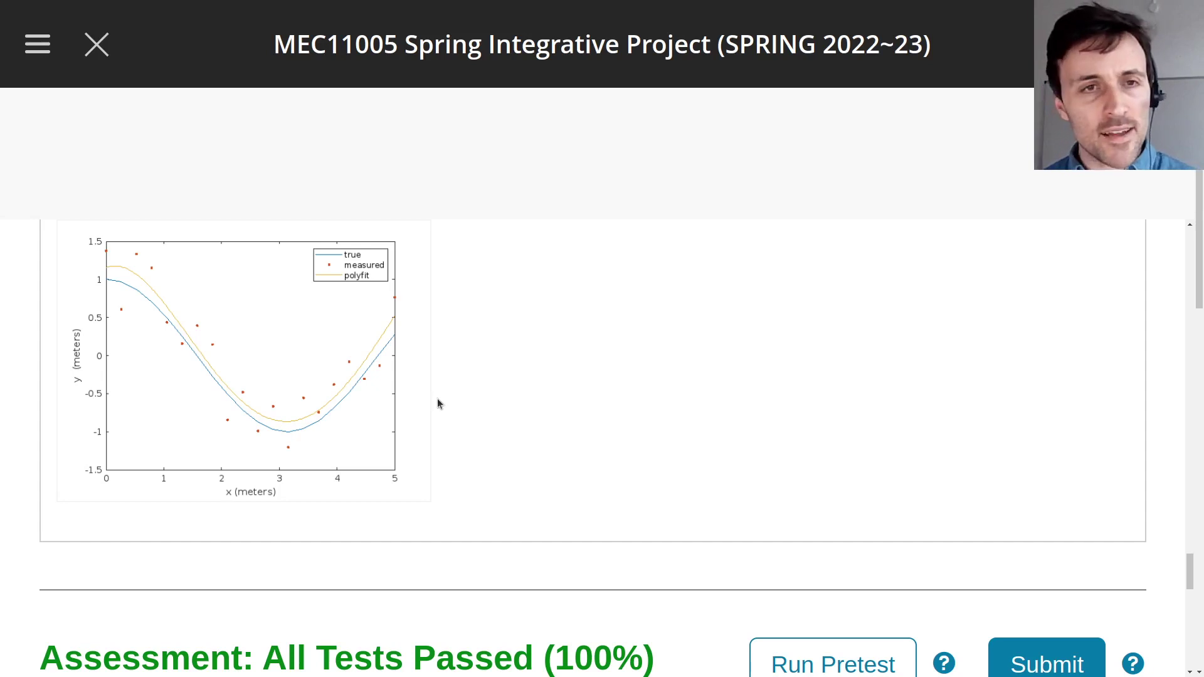
Step: Change the polyfit degree from 4 to 14 and rerun the script
scroll(556, 428, up, 15)
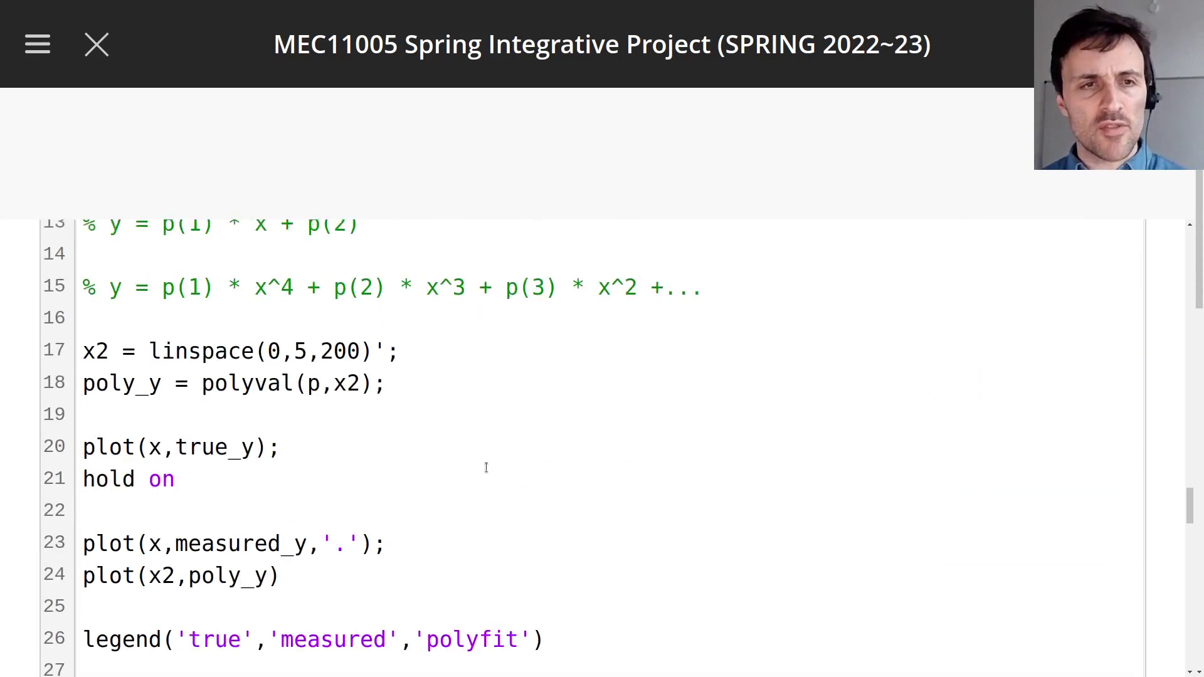
click(414, 376)
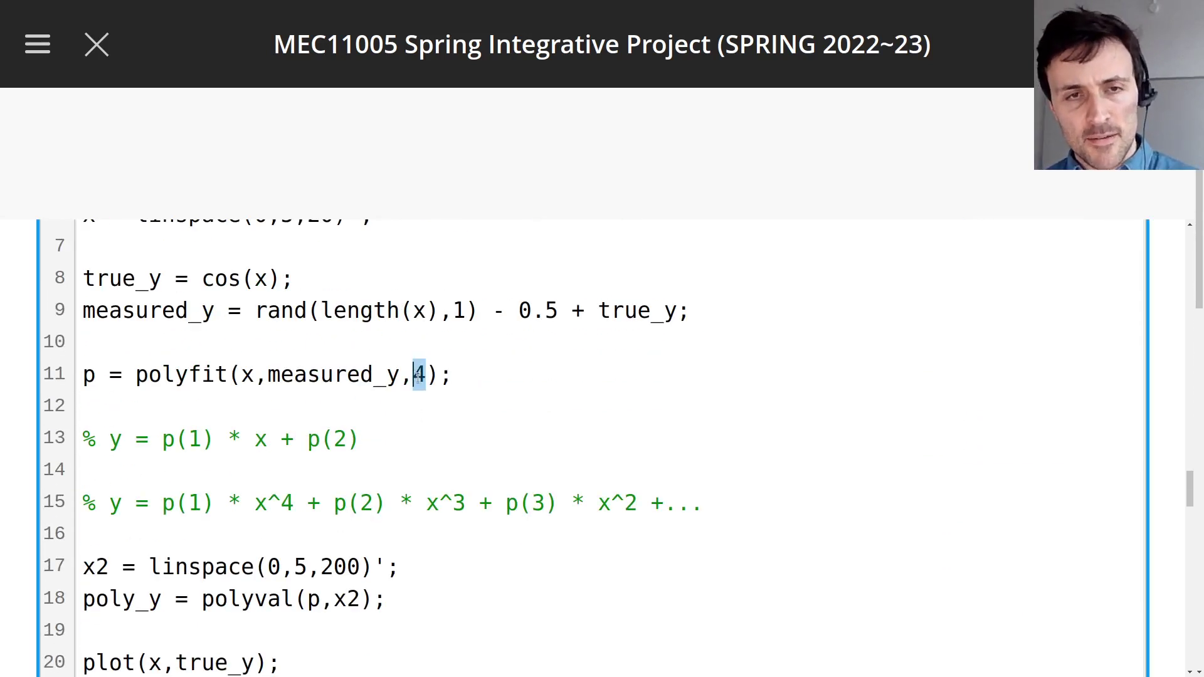
scroll(414, 380, up, 1)
text(1)
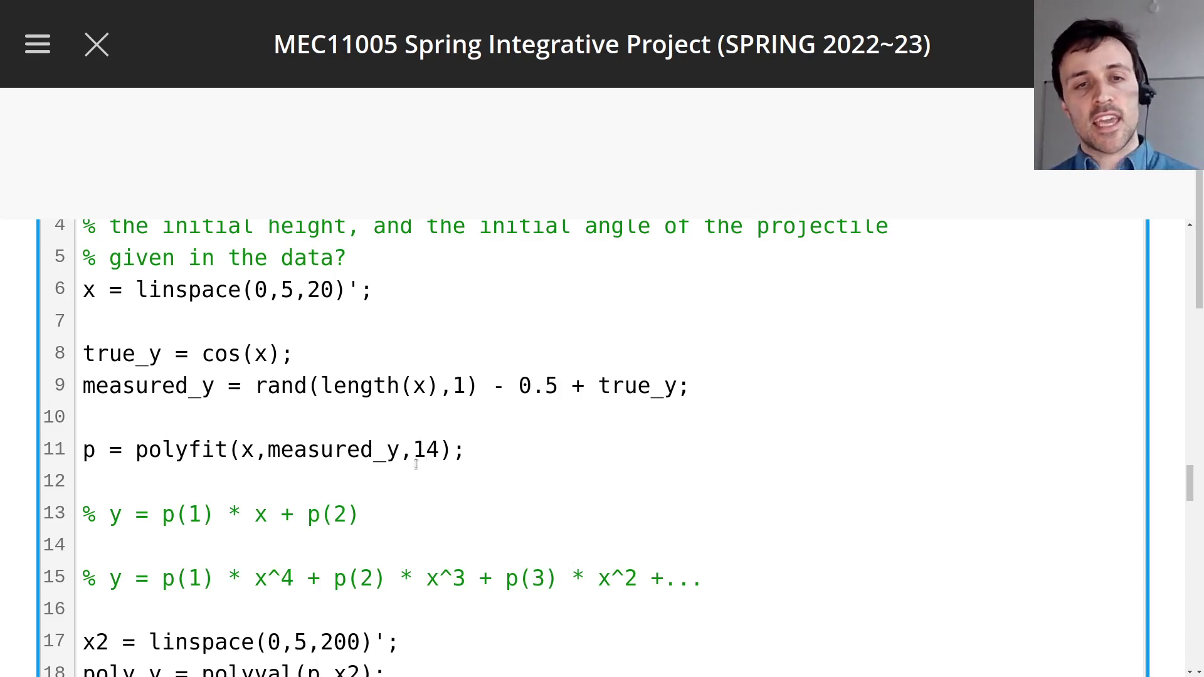
key(shift+Right)
key(Delete)
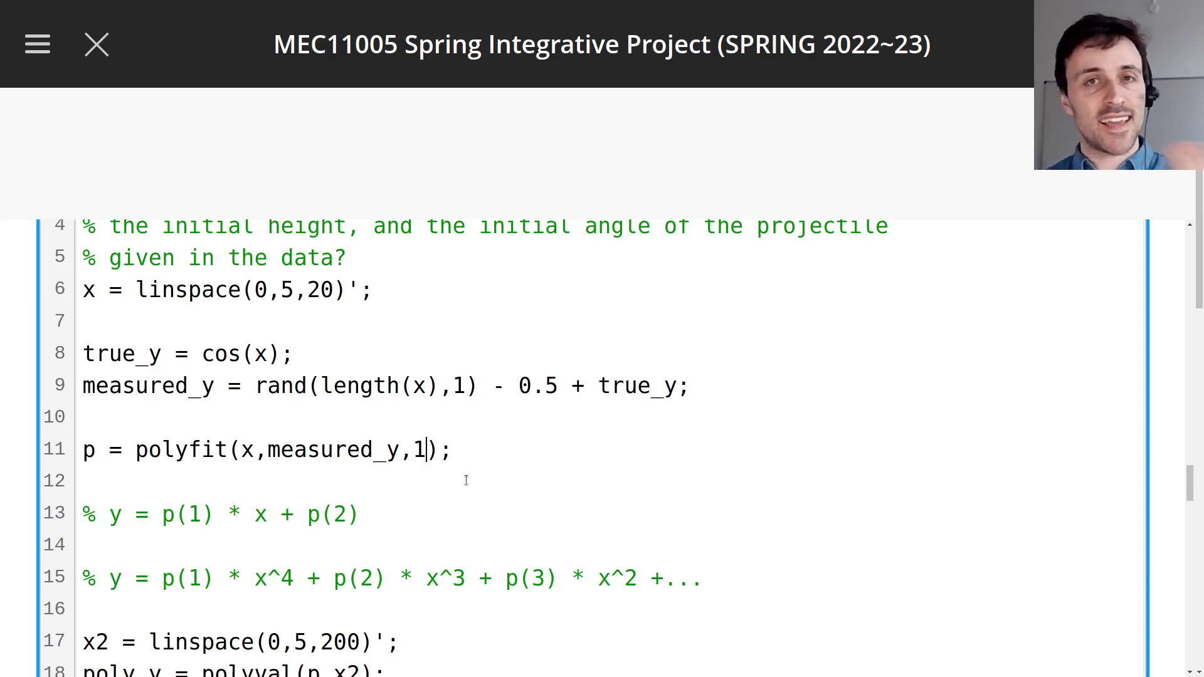
double_click(424, 452)
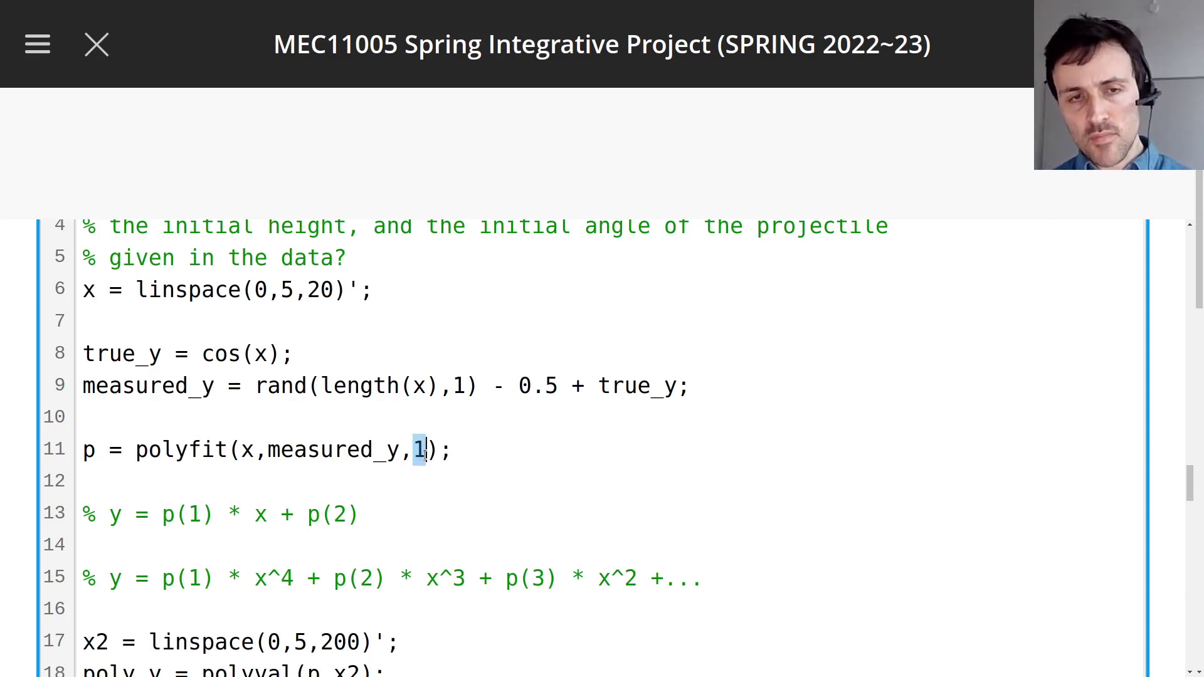
text(4)
key(Left)
text(1)
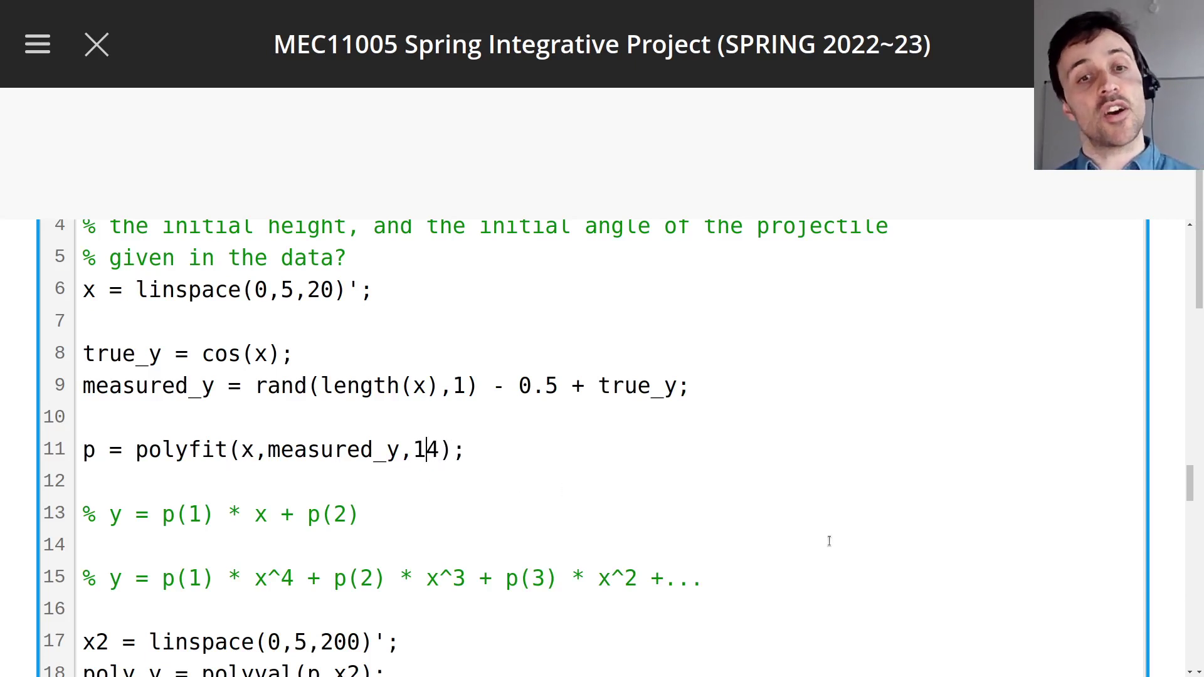
scroll(828, 537, down, 12)
click(1066, 452)
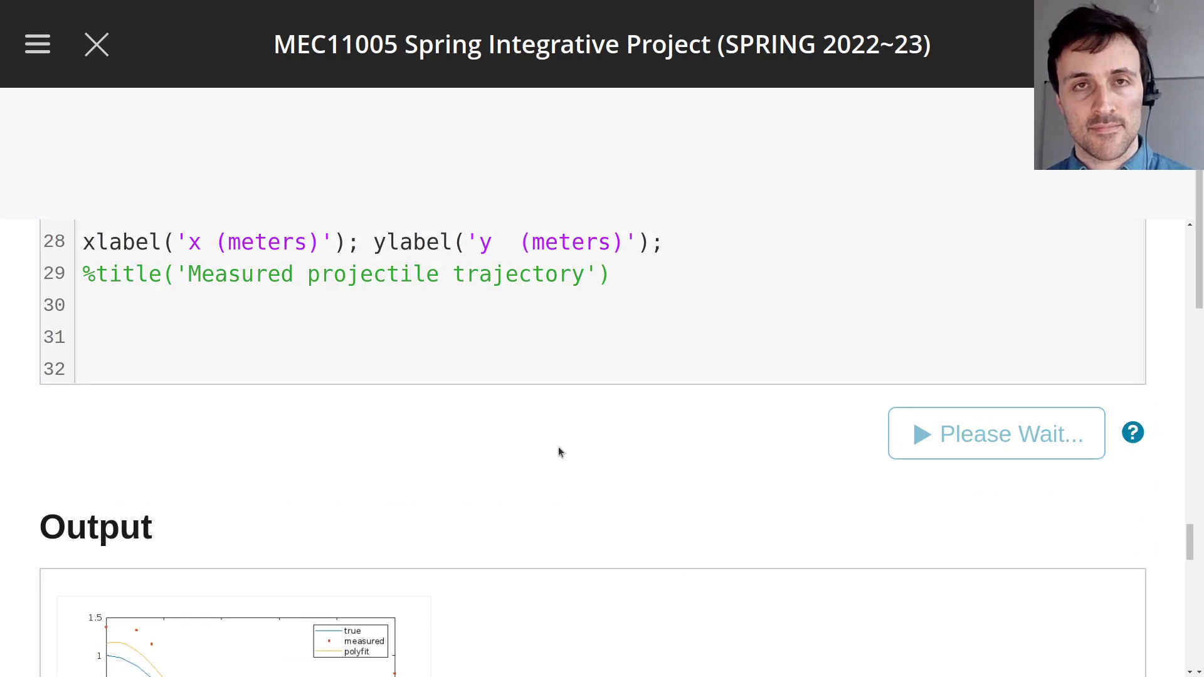
Step: Enlarge the degree-14 output plot and zoom out and back in to examine the oscillating fit
scroll(559, 452, down, 4)
click(341, 532)
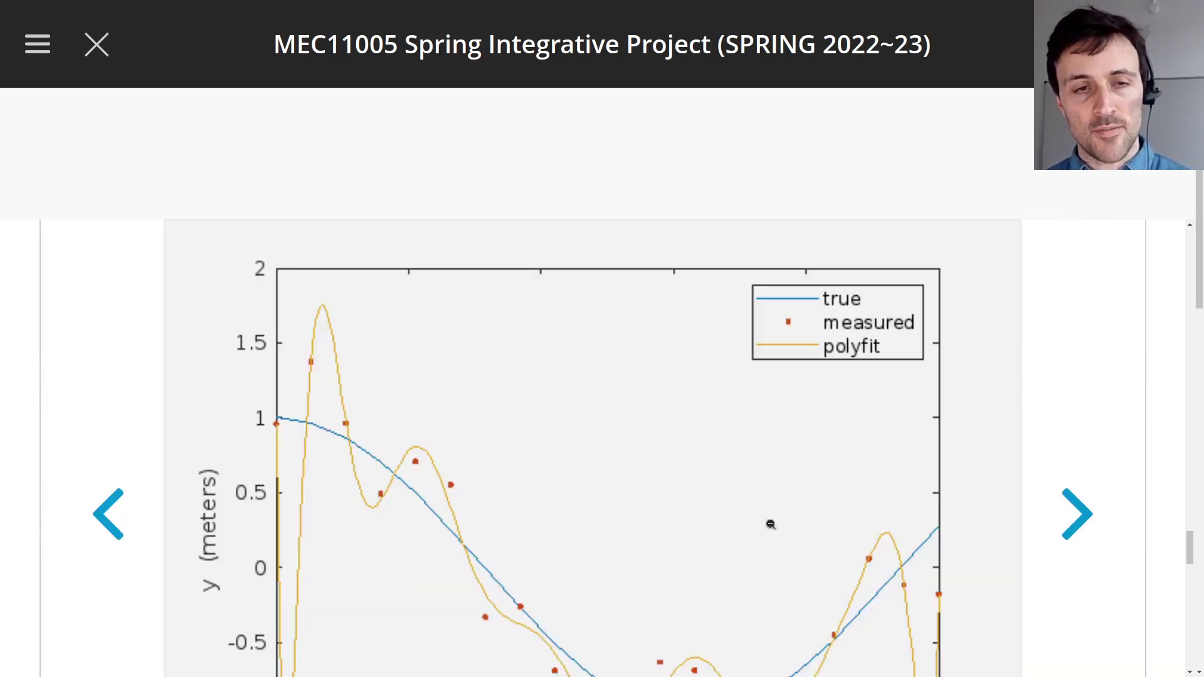
click(738, 525)
click(1005, 505)
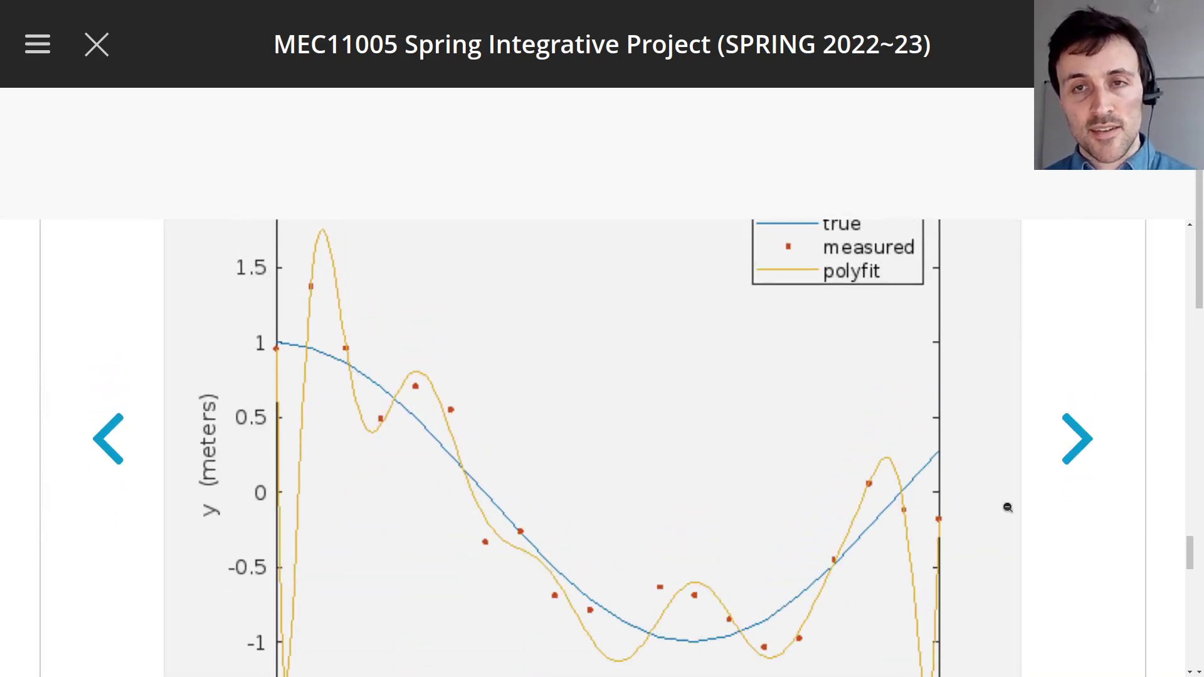
scroll(1006, 505, up, 1)
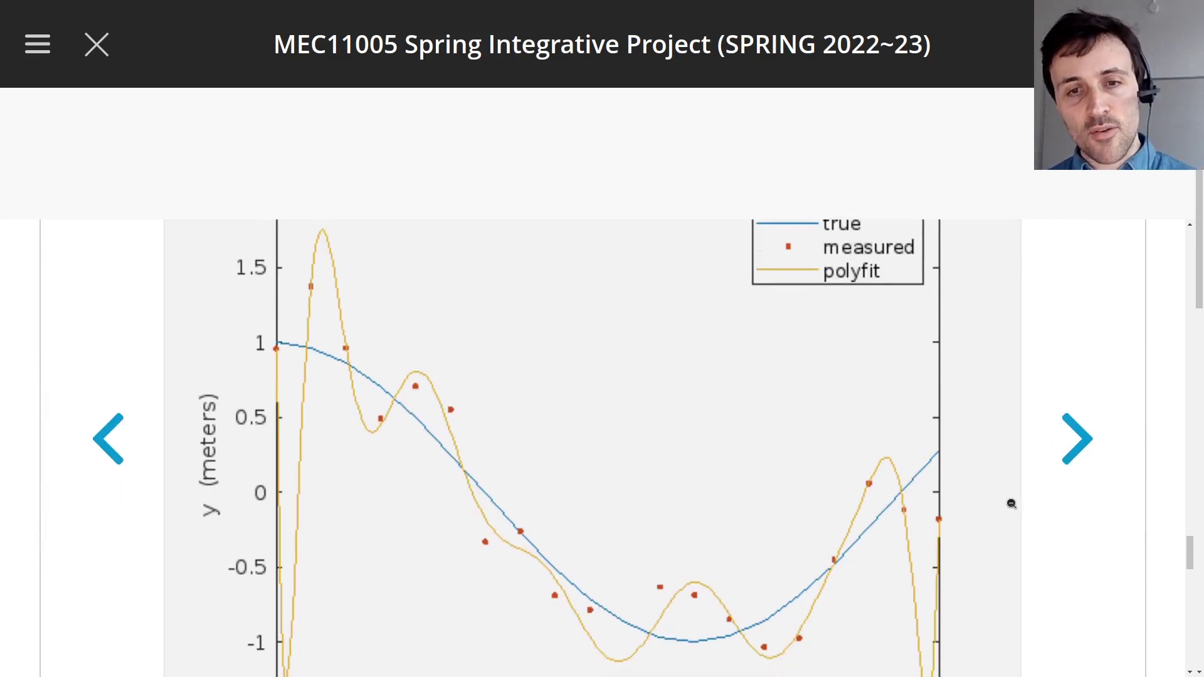
scroll(1003, 472, down, 1)
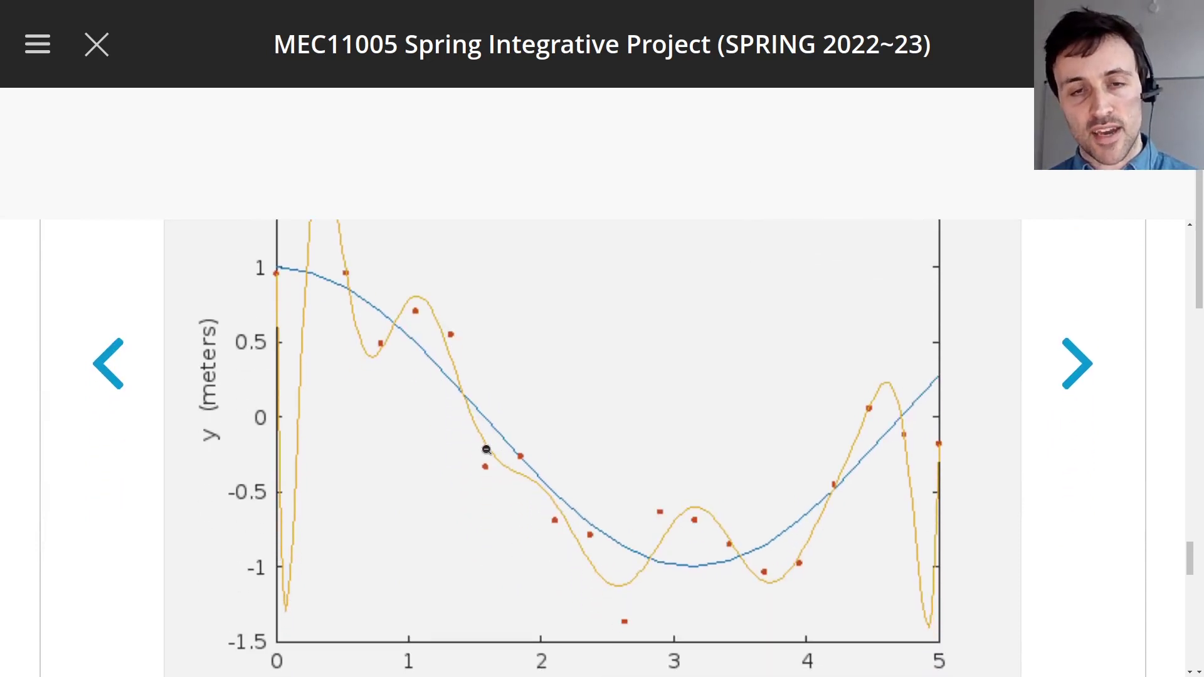
scroll(1008, 448, up, 1)
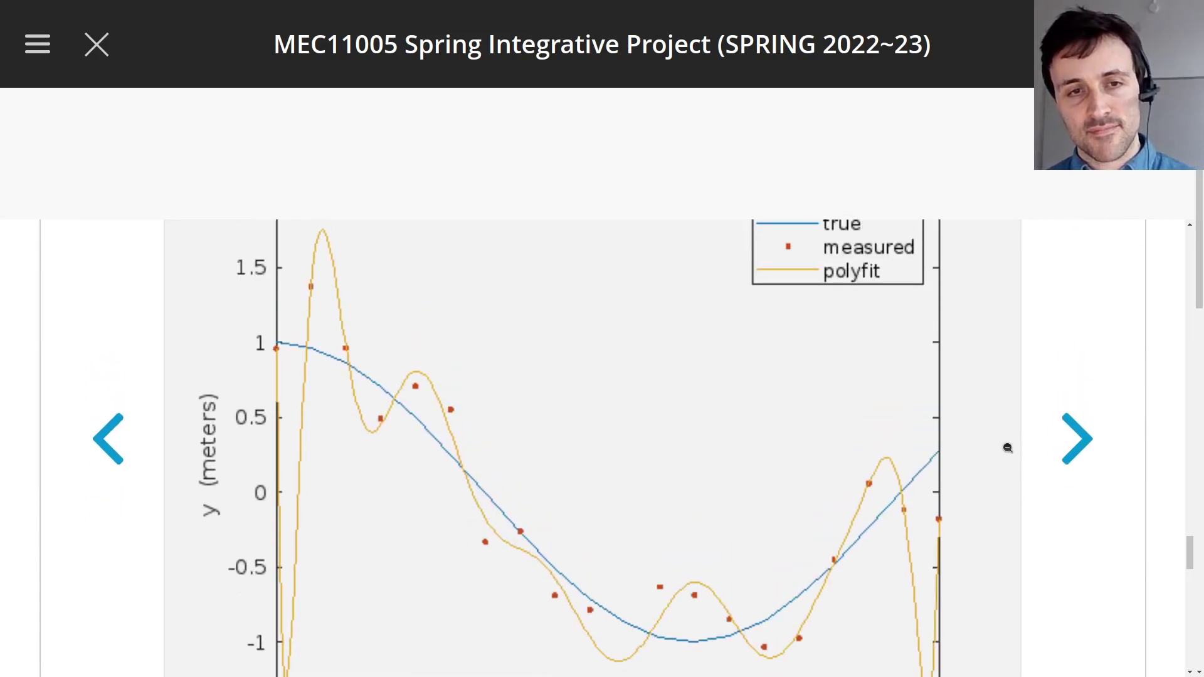
scroll(982, 471, down, 1)
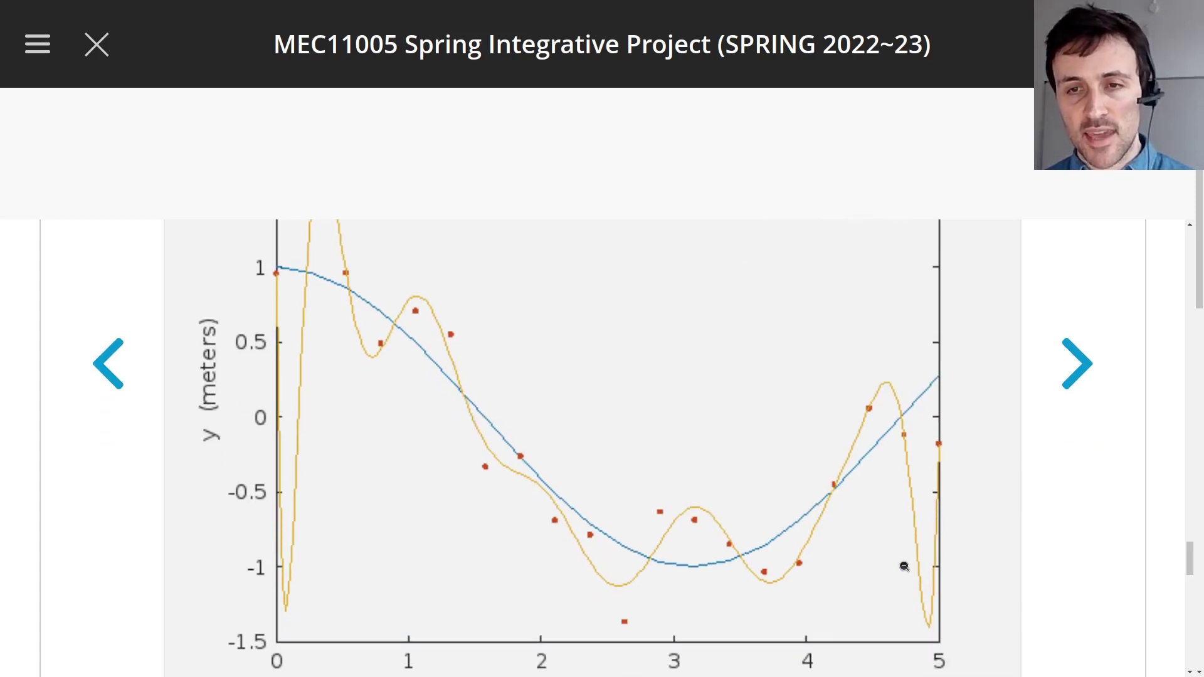
scroll(843, 574, up, 1)
scroll(843, 574, up, 1)
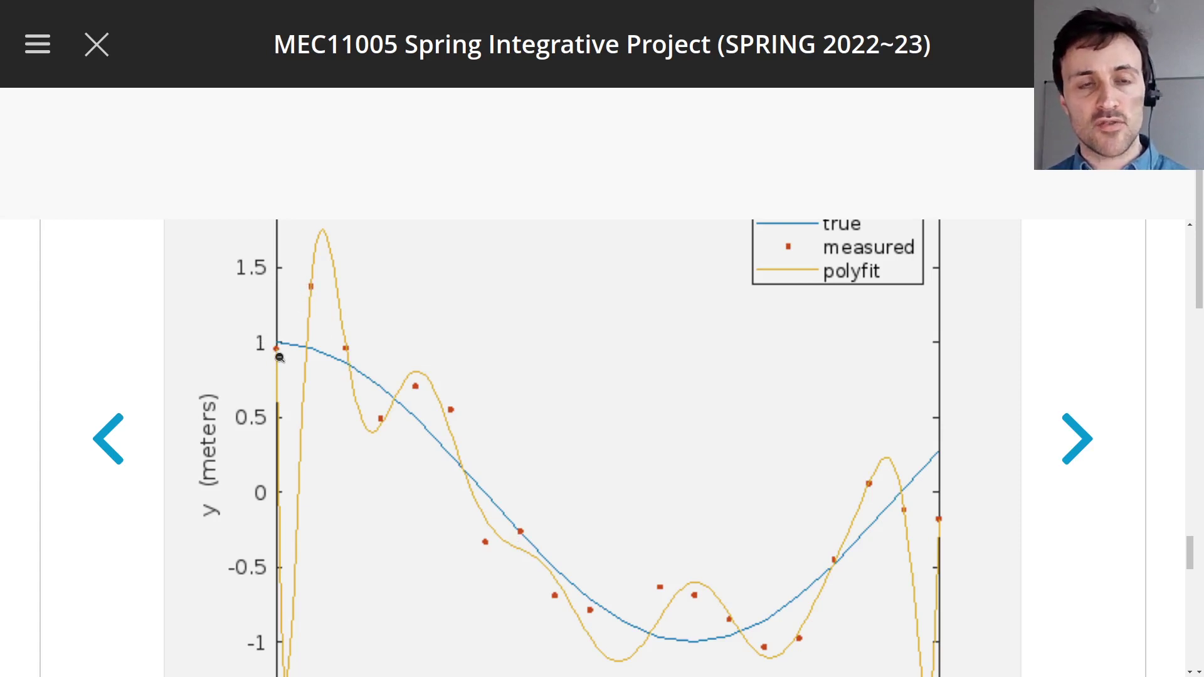
Step: Close and reopen the enlarged plot, then scroll back up to the code editor
click(273, 592)
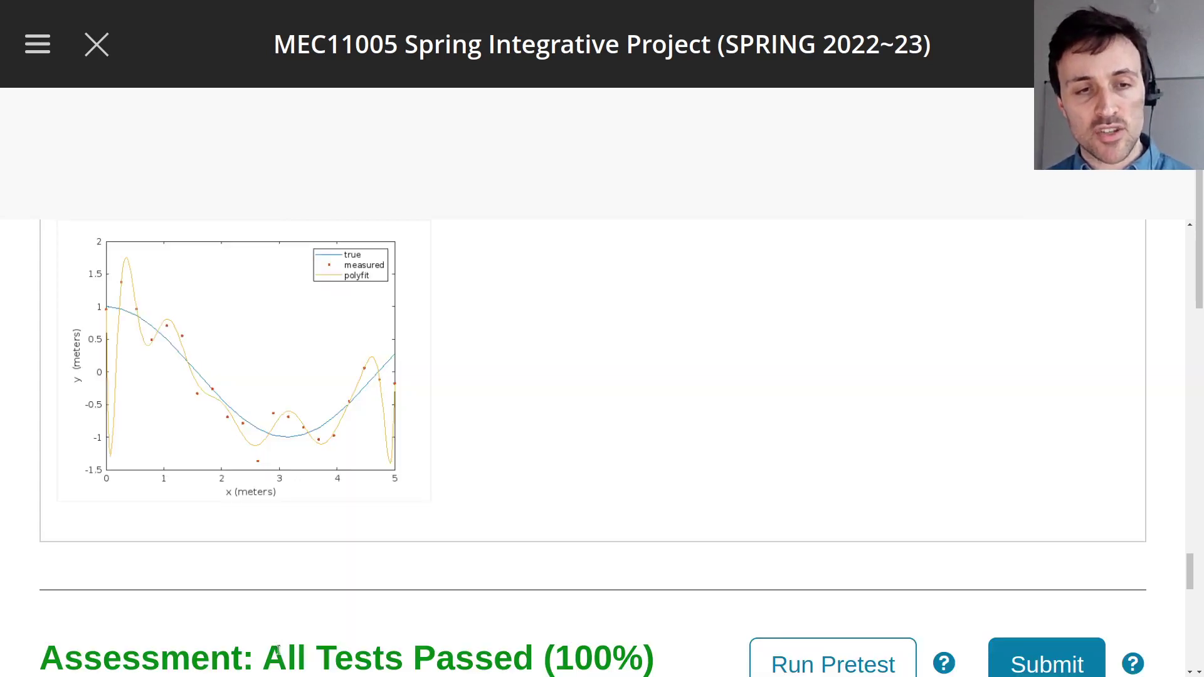
click(224, 403)
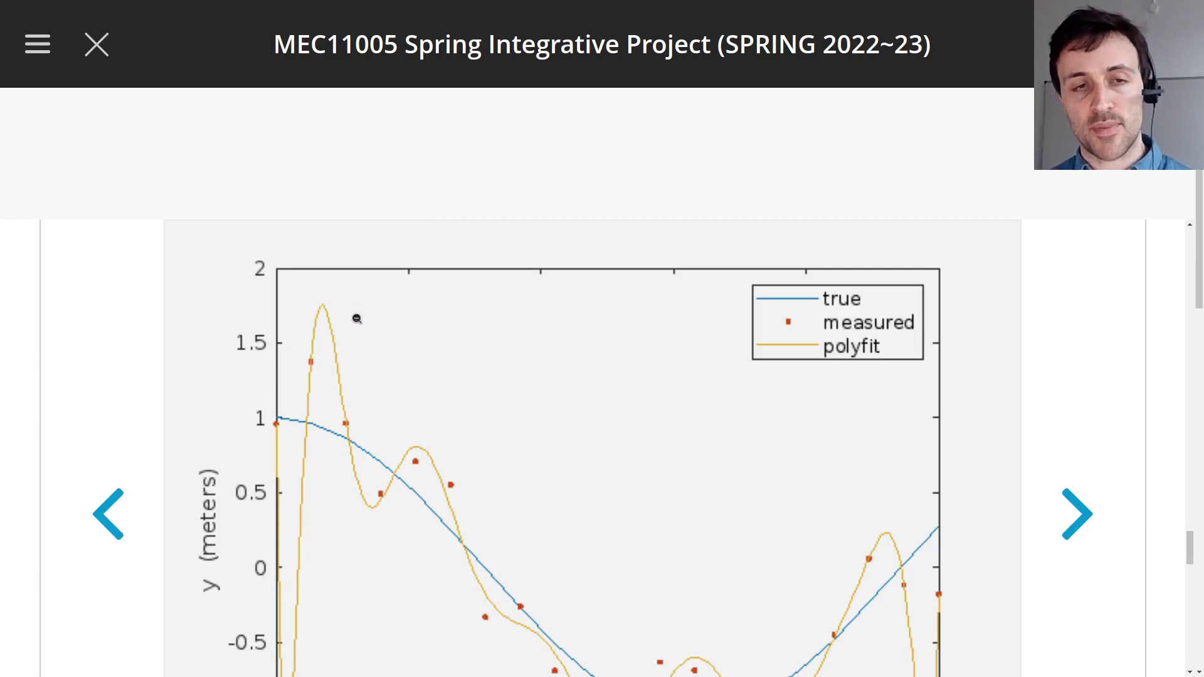
scroll(357, 395, down, 3)
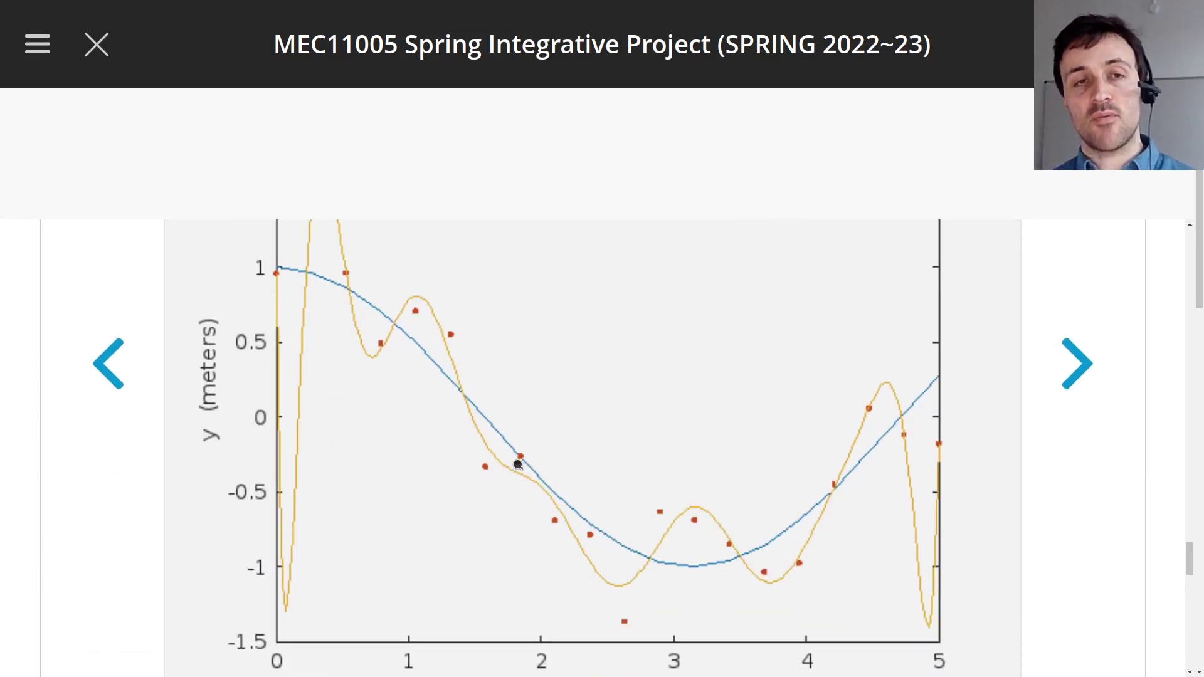
scroll(520, 467, up, 6)
scroll(535, 476, up, 10)
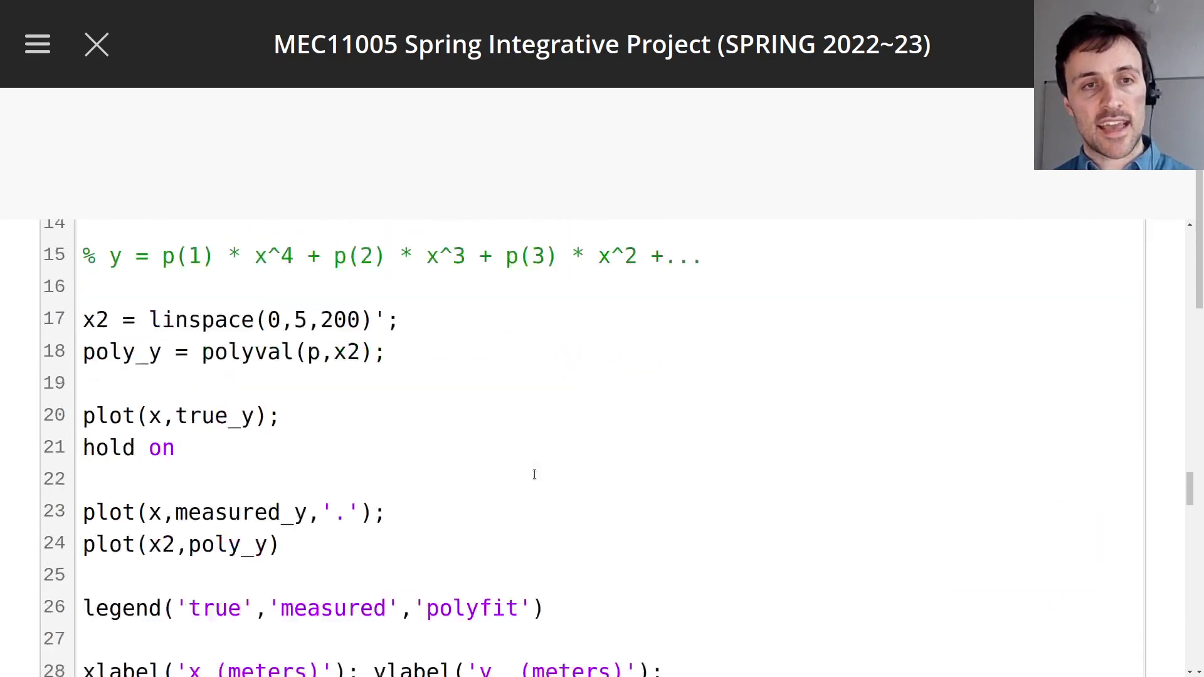
Step: Change the polyfit degree on line 11 to 24, then to 19
drag(427, 449, 414, 450)
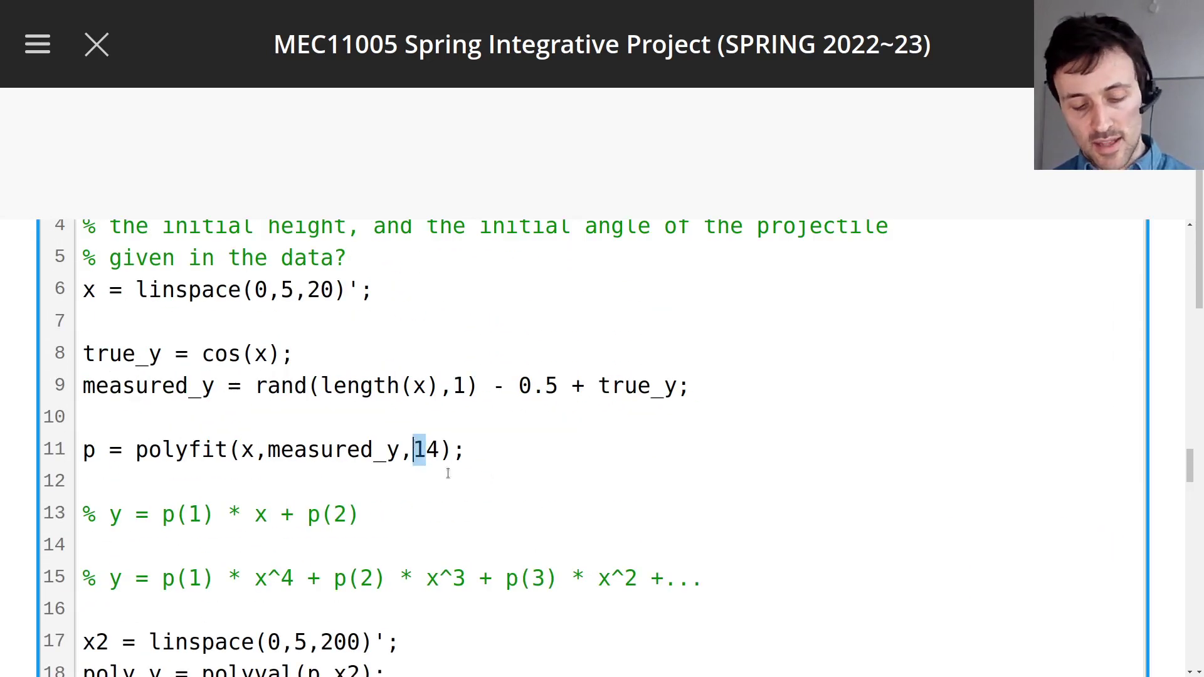
text(2)
scroll(559, 491, up, 1)
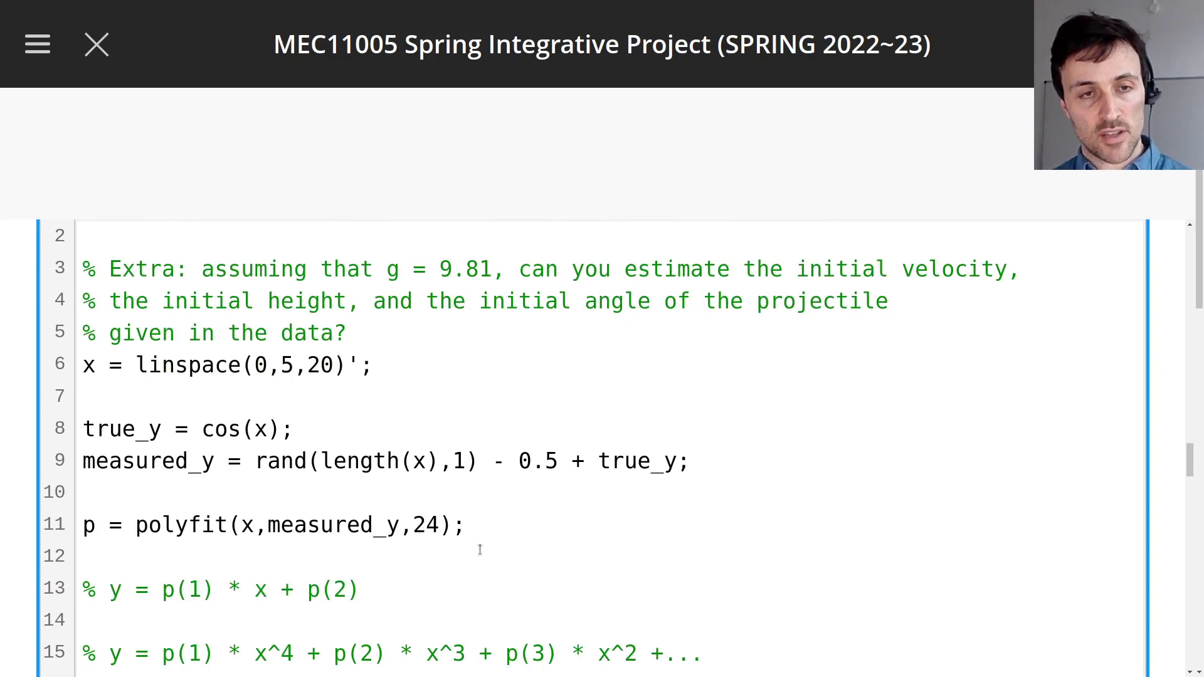
double_click(420, 525)
text(19)
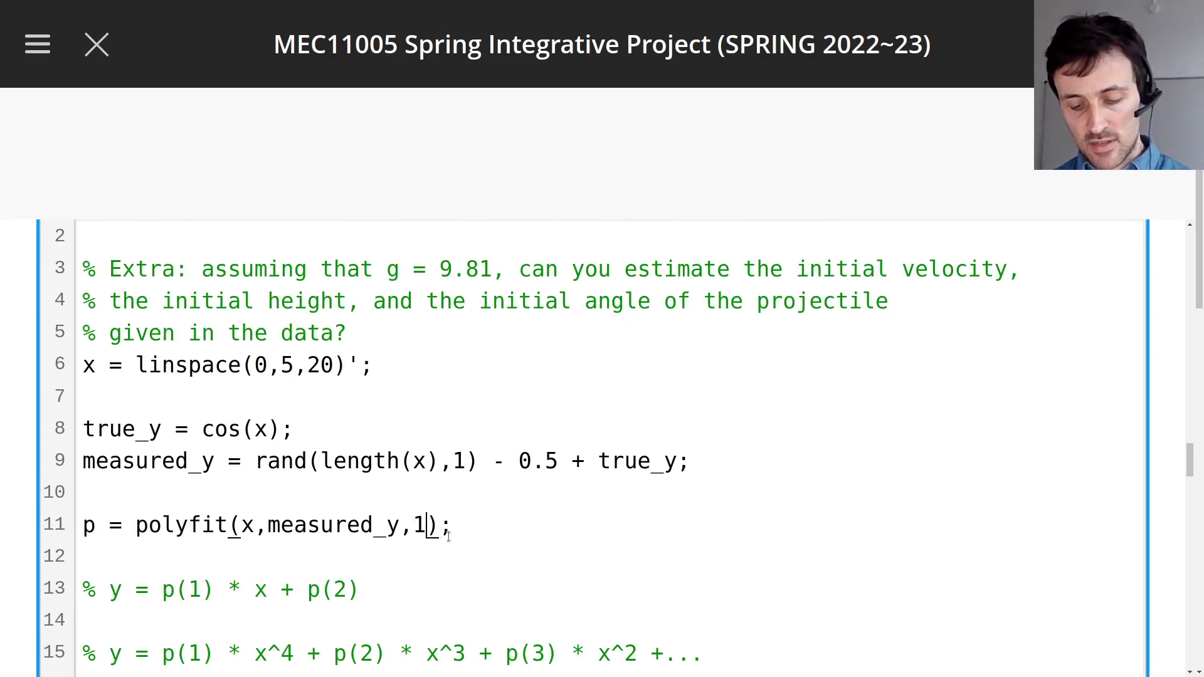
Step: Run the script with degree 19 and review the badly conditioned polynomial warning
scroll(892, 463, down, 5)
scroll(891, 463, down, 4)
click(989, 578)
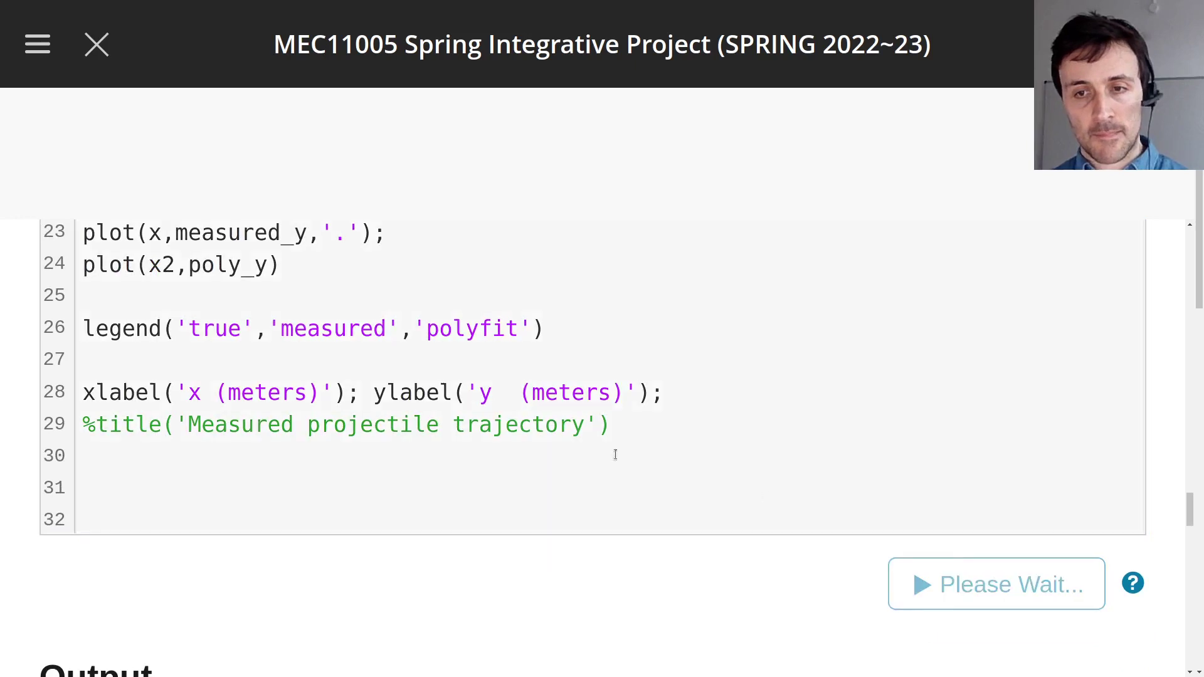
scroll(533, 370, down, 5)
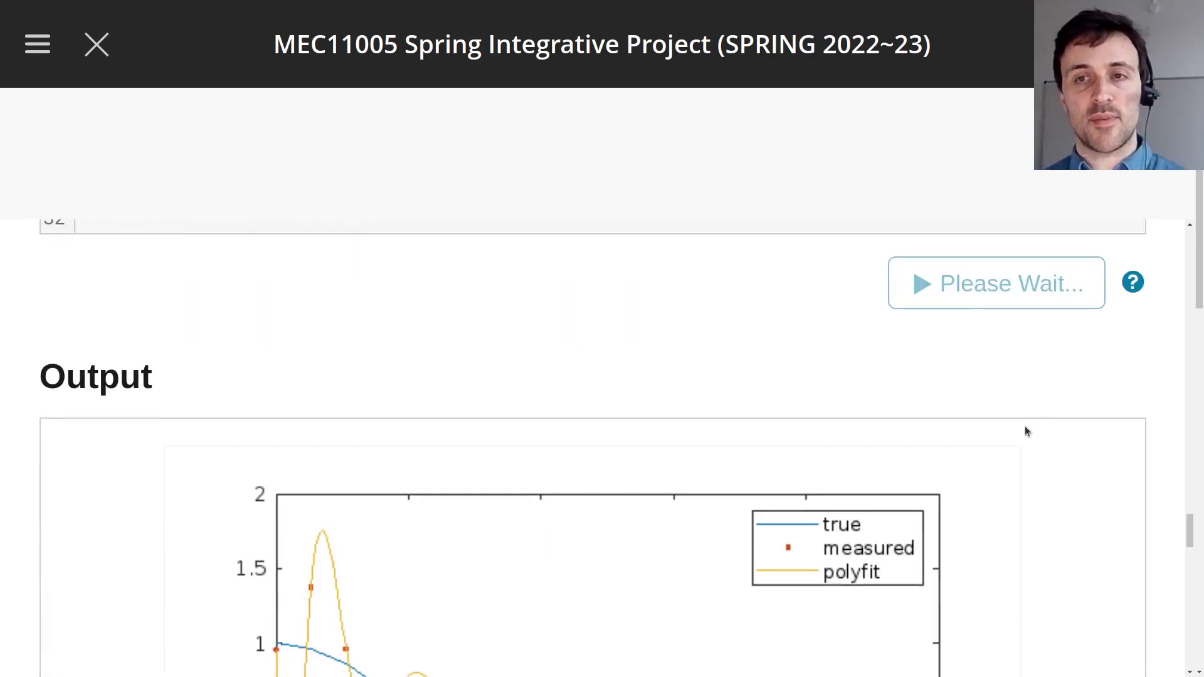
scroll(1023, 407, down, 2)
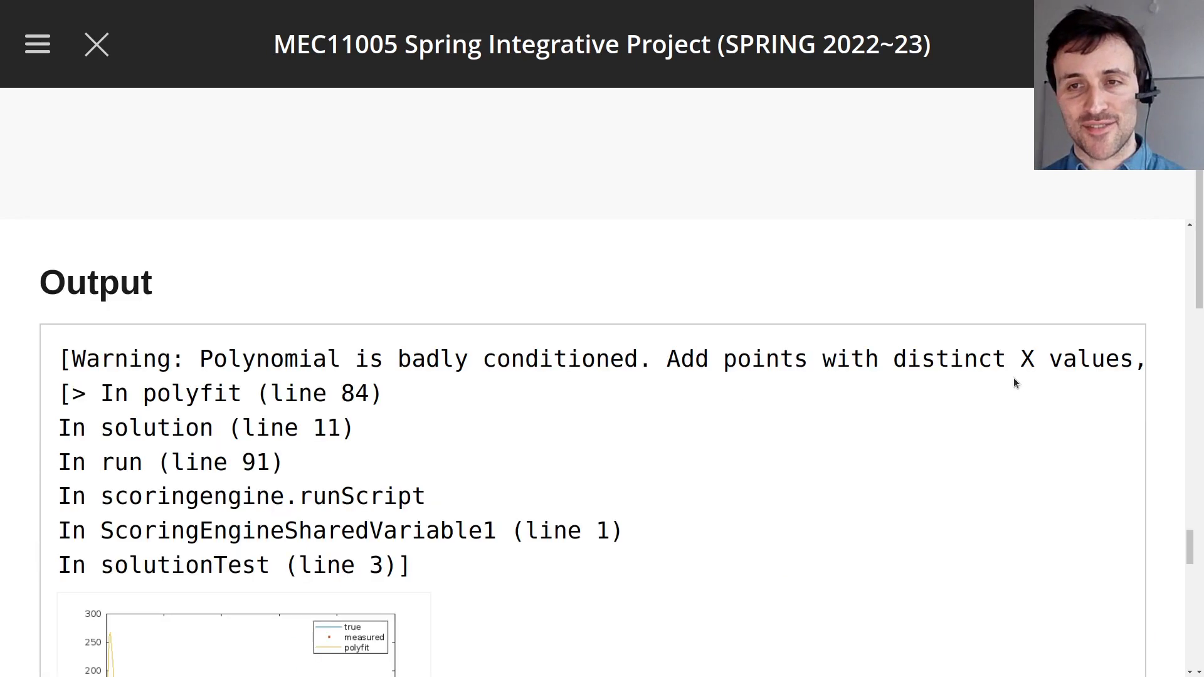
drag(252, 353, 709, 361)
click(679, 403)
scroll(679, 403, down, 4)
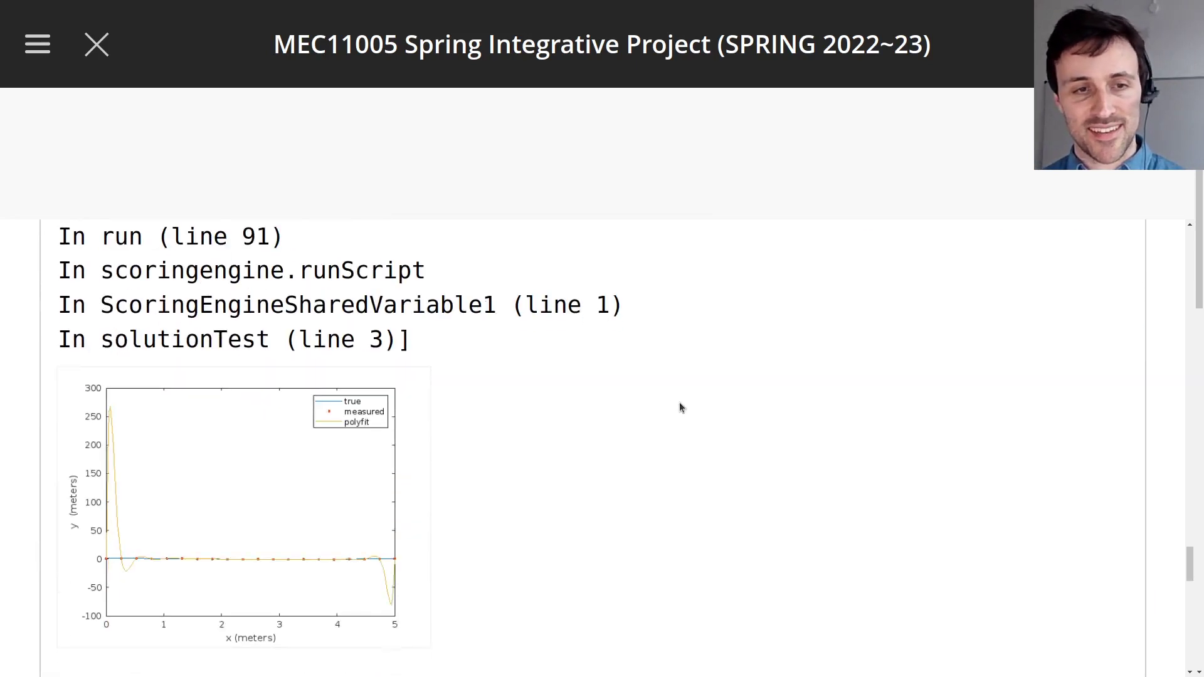
Step: Enlarge the degree-19 plot showing the fit spiking to about 270
click(306, 490)
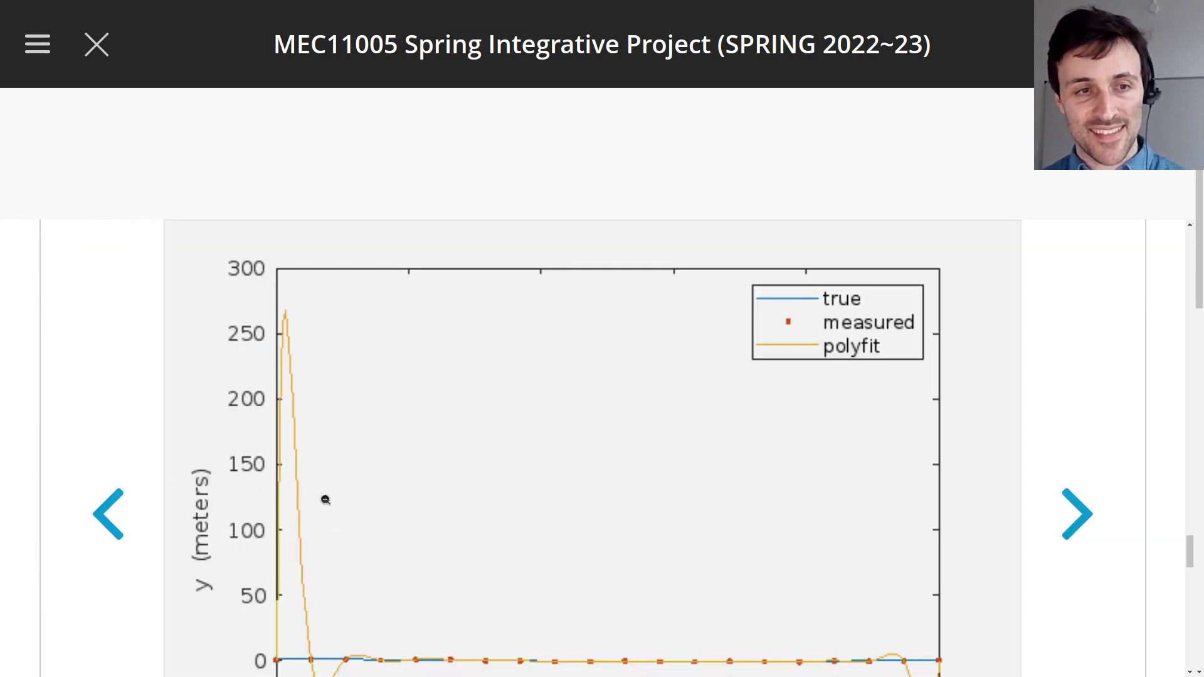
scroll(403, 513, down, 1)
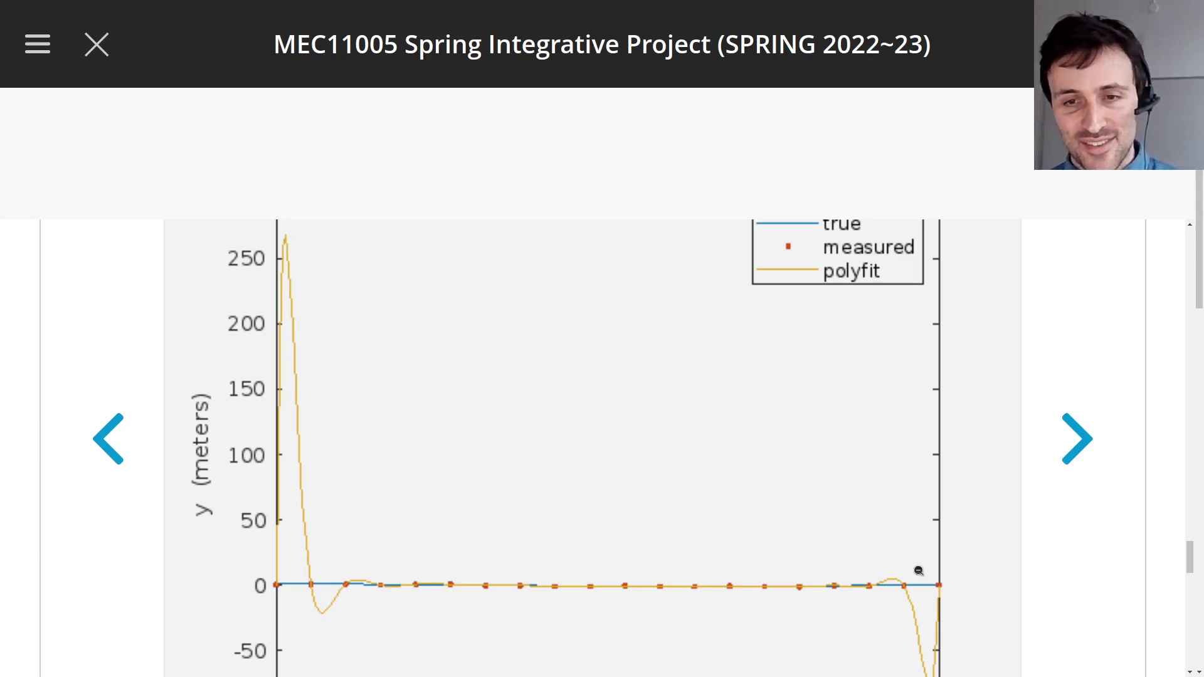
scroll(897, 568, down, 2)
scroll(774, 471, up, 10)
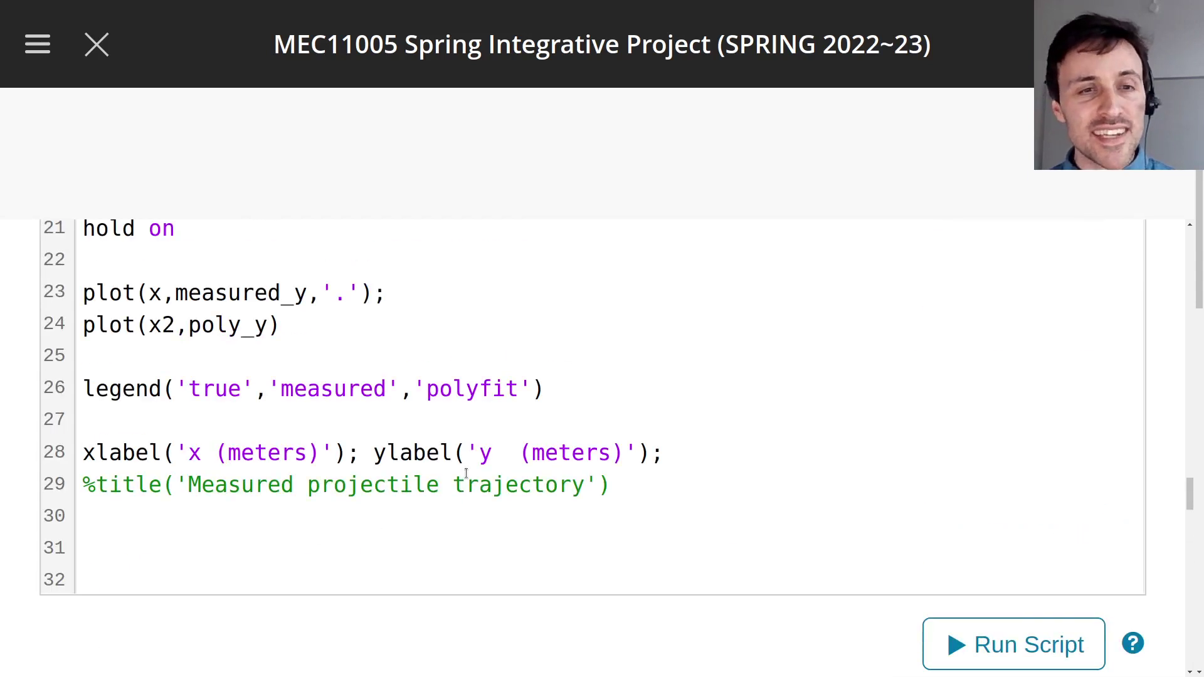
Step: Change the polyfit degree on line 11 from 19 to 16 and rerun the script
scroll(465, 475, up, 3)
drag(441, 509, 433, 509)
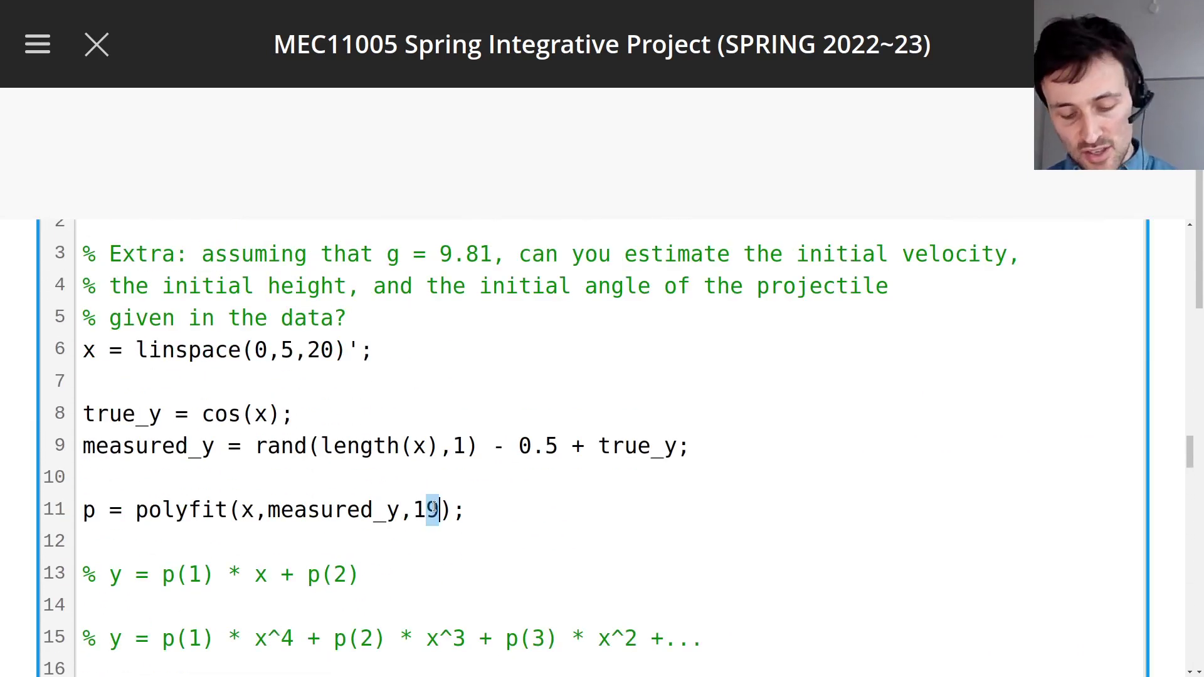
text(6)
scroll(766, 492, down, 12)
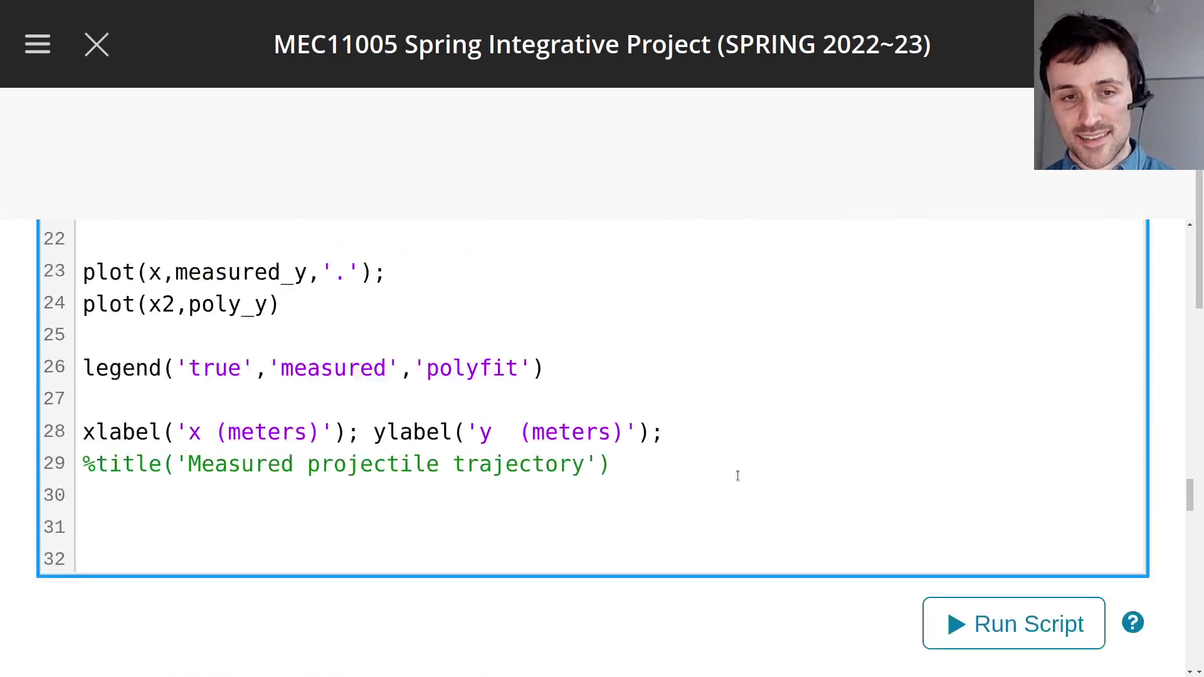
click(1006, 343)
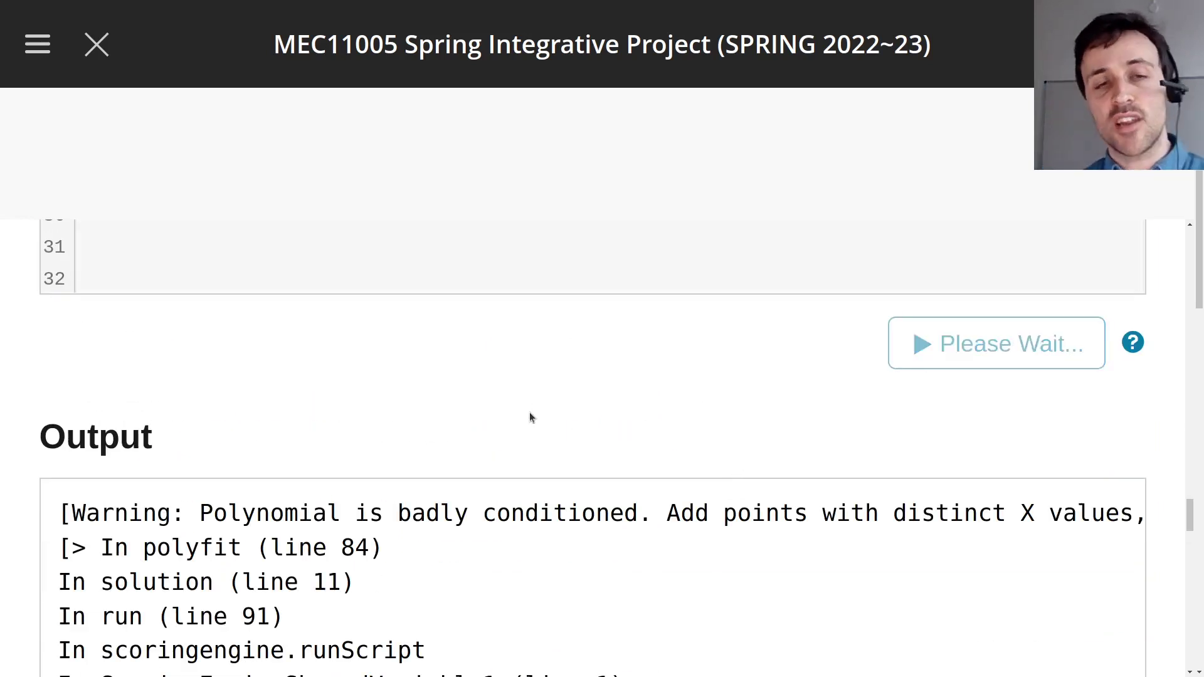
Step: Enlarge the output plot to inspect the wiggly degree-16 fit through the measured points
scroll(555, 429, down, 9)
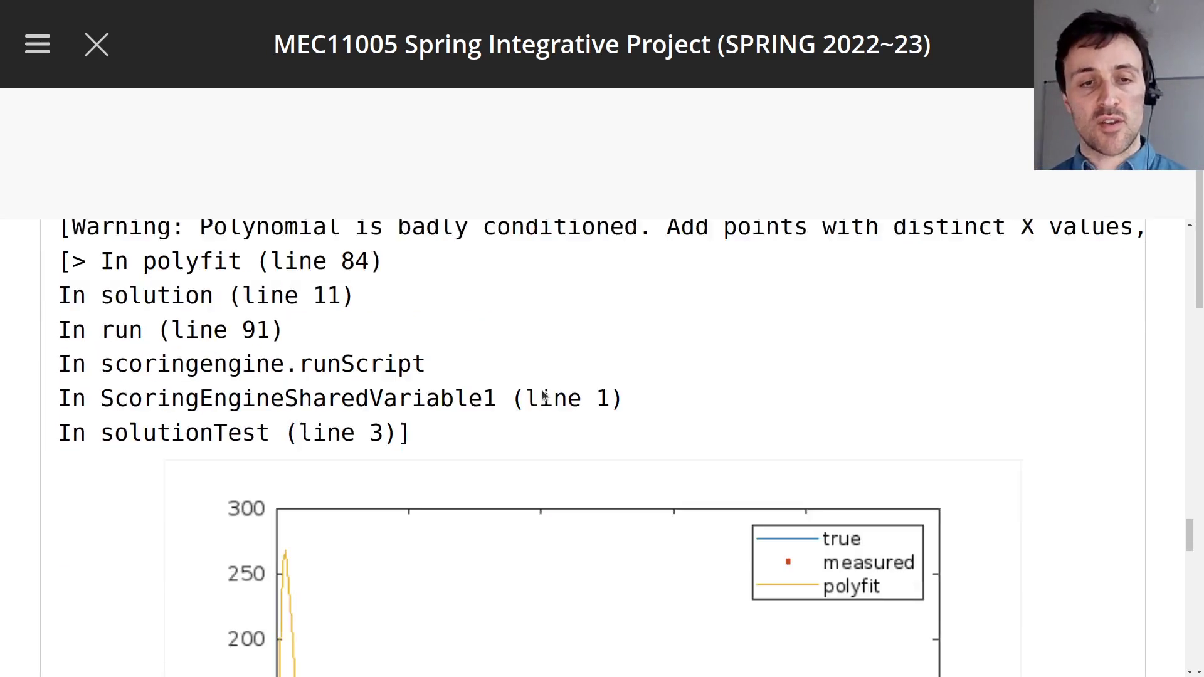
scroll(533, 479, down, 5)
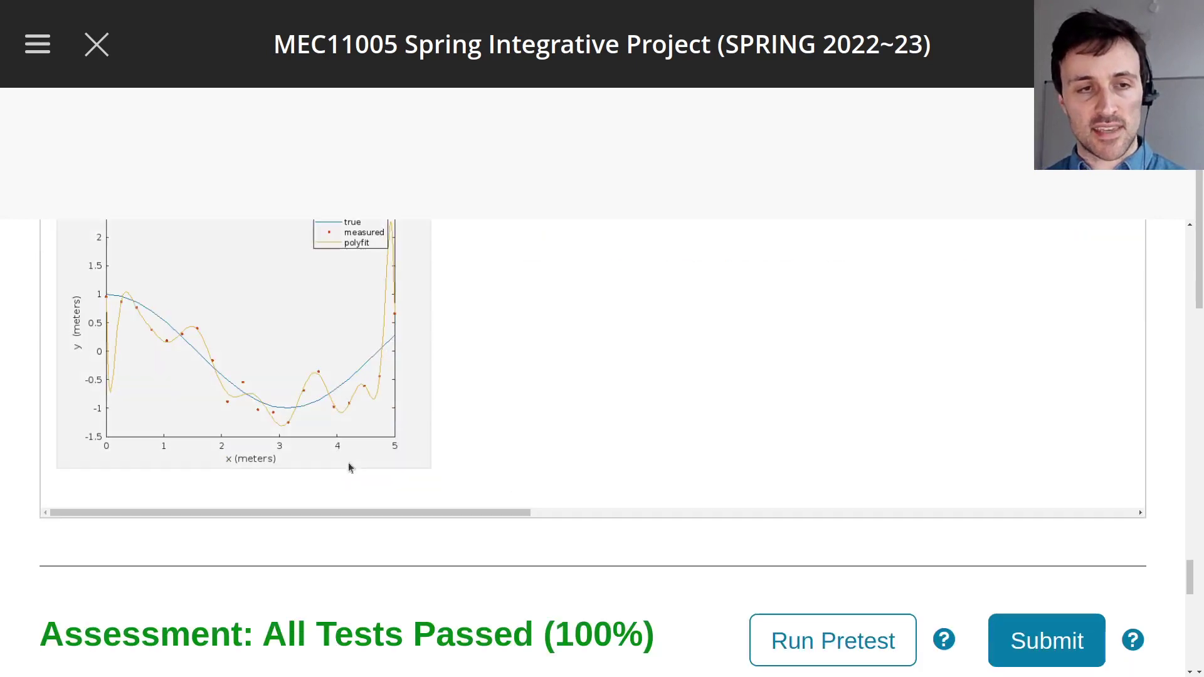
click(283, 399)
scroll(351, 451, down, 1)
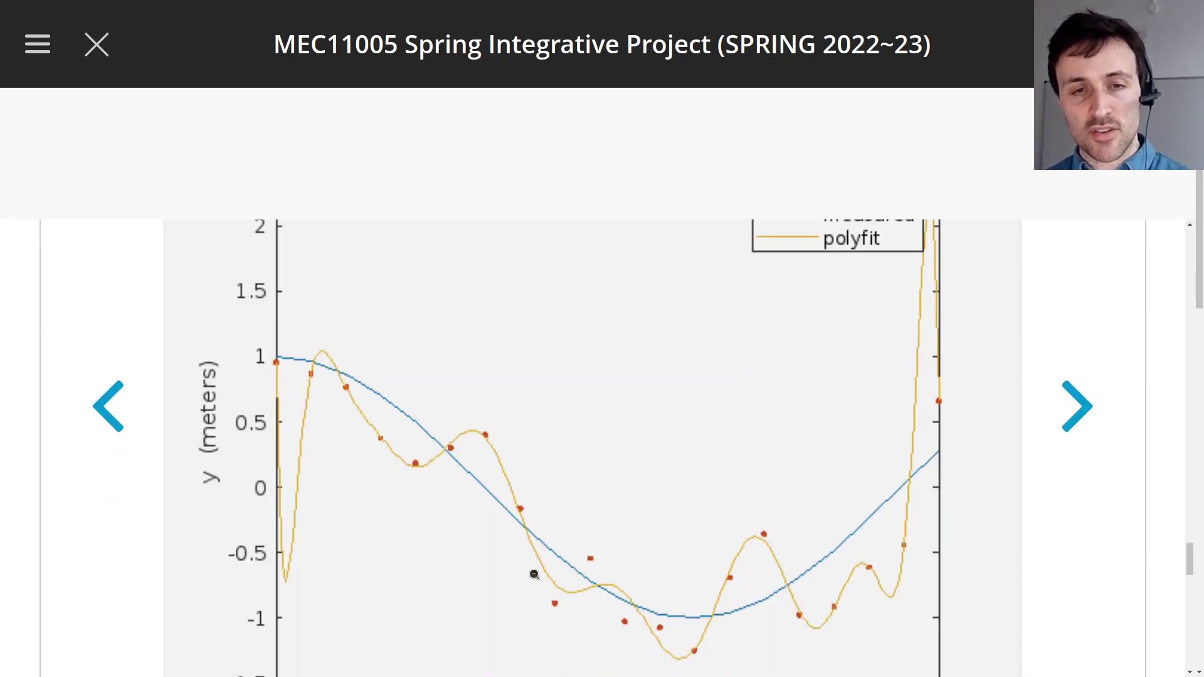
scroll(937, 339, up, 1)
scroll(927, 351, down, 1)
scroll(690, 514, down, 2)
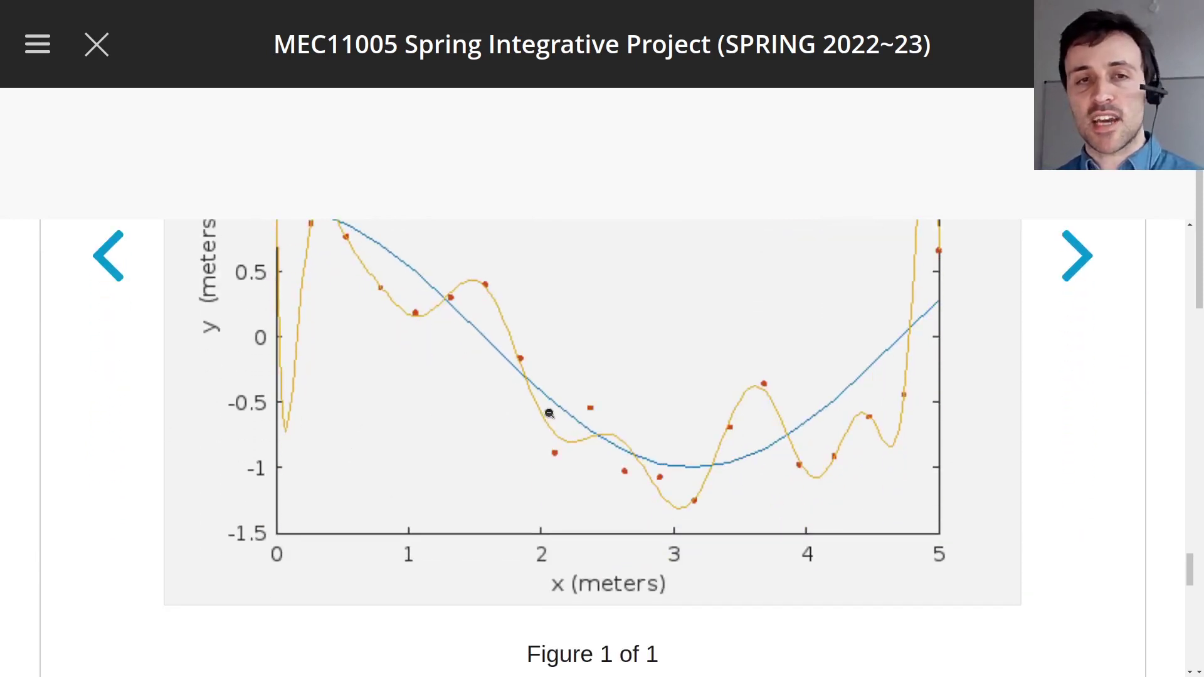
scroll(547, 412, up, 1)
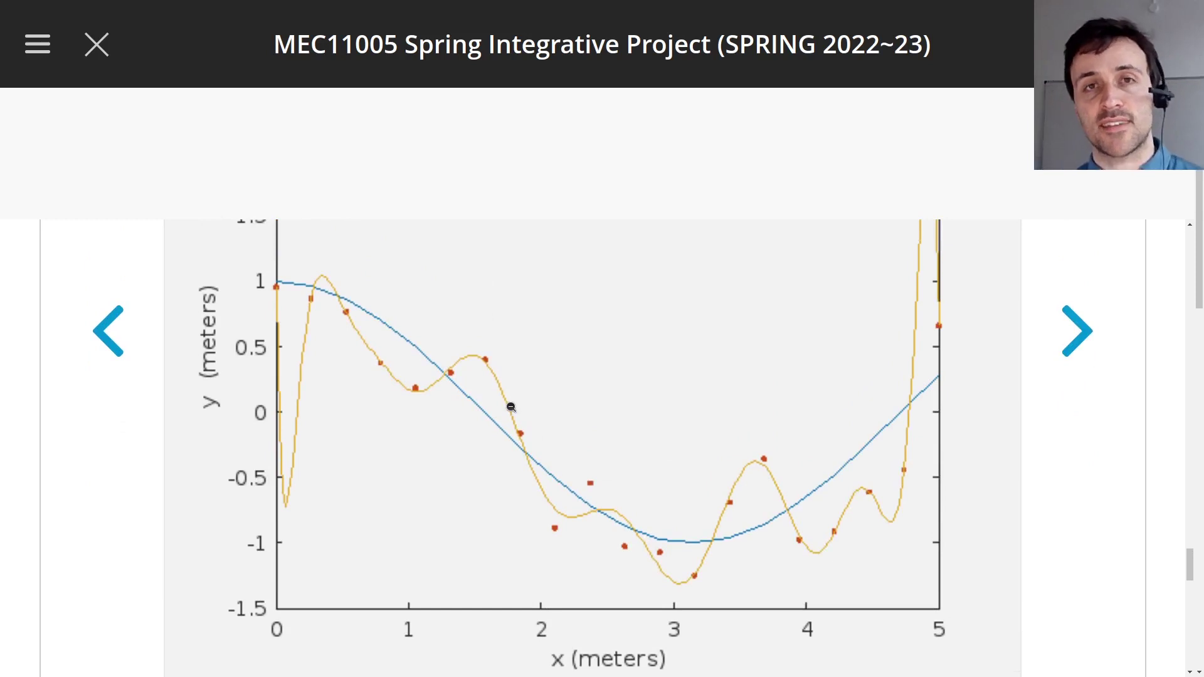